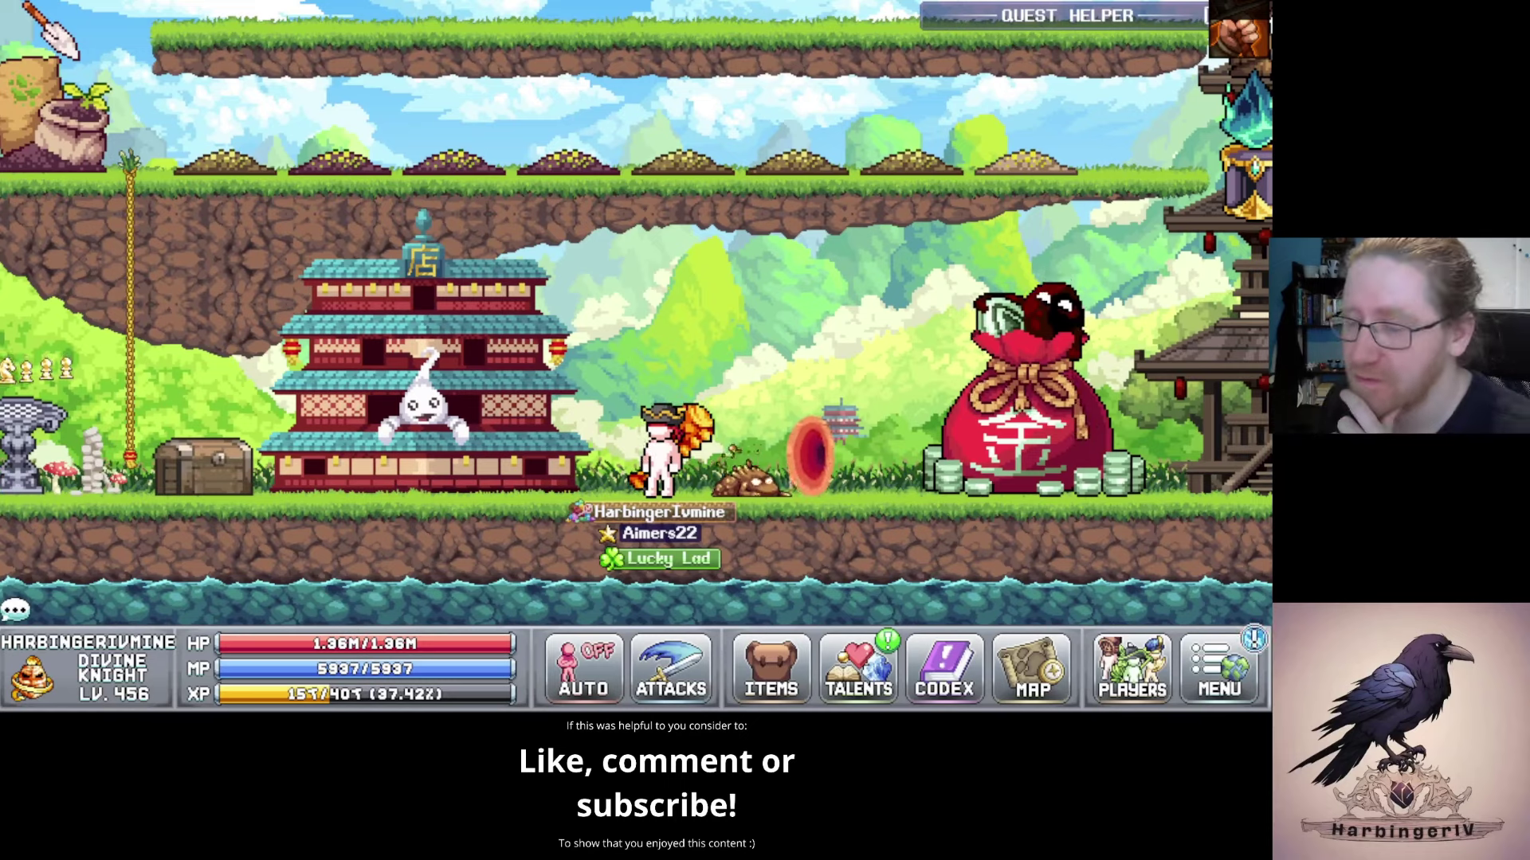
# Check the inventory stats, then open the Jade Emporium and scroll to Revenge of the Pickle.
pyautogui.click(776, 665)
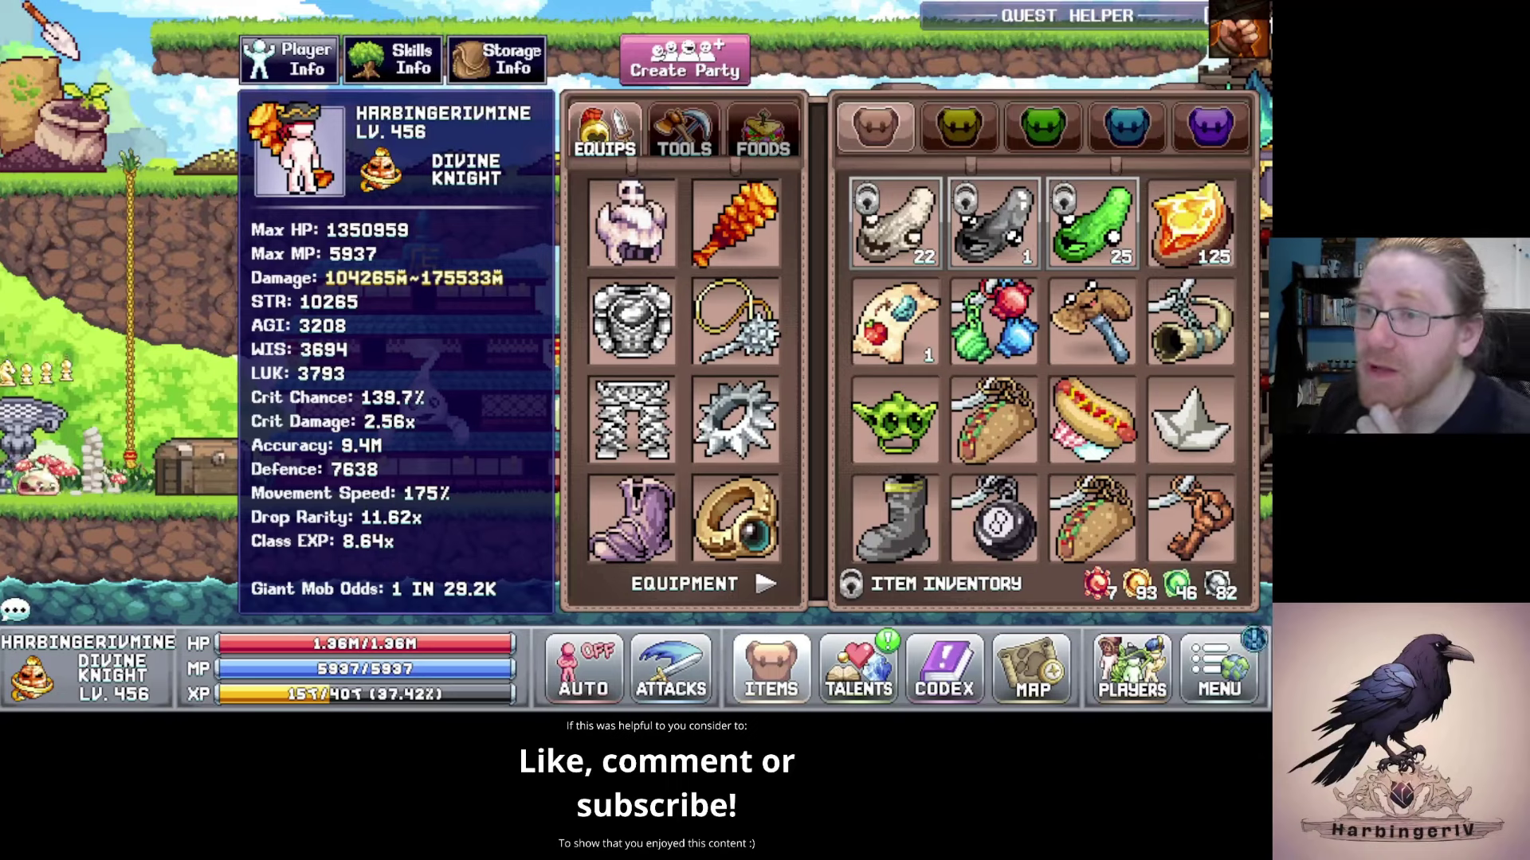
pyautogui.moveTo(917, 192)
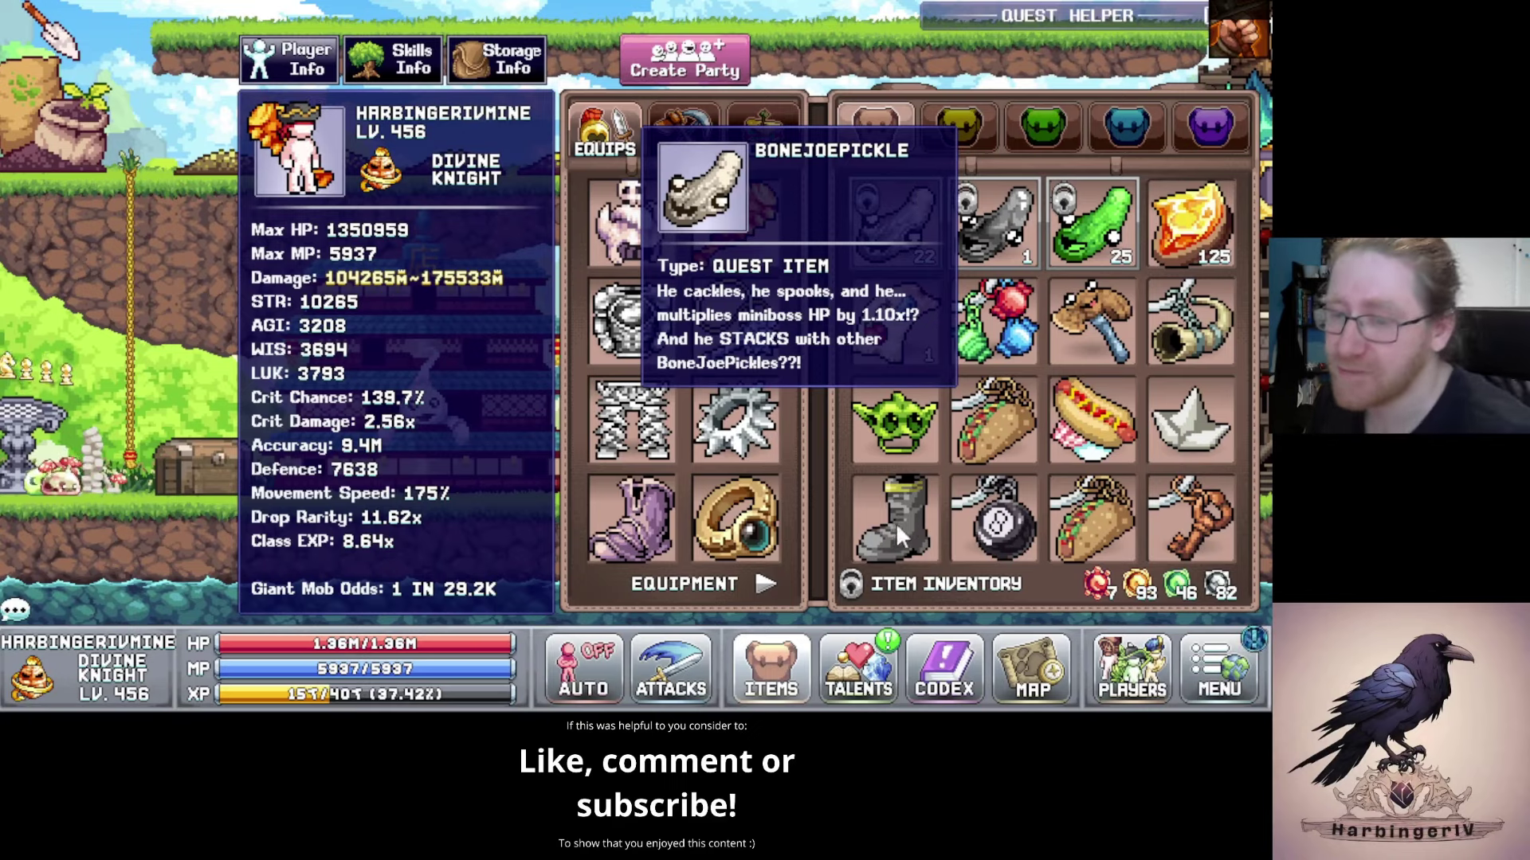
pyautogui.click(804, 677)
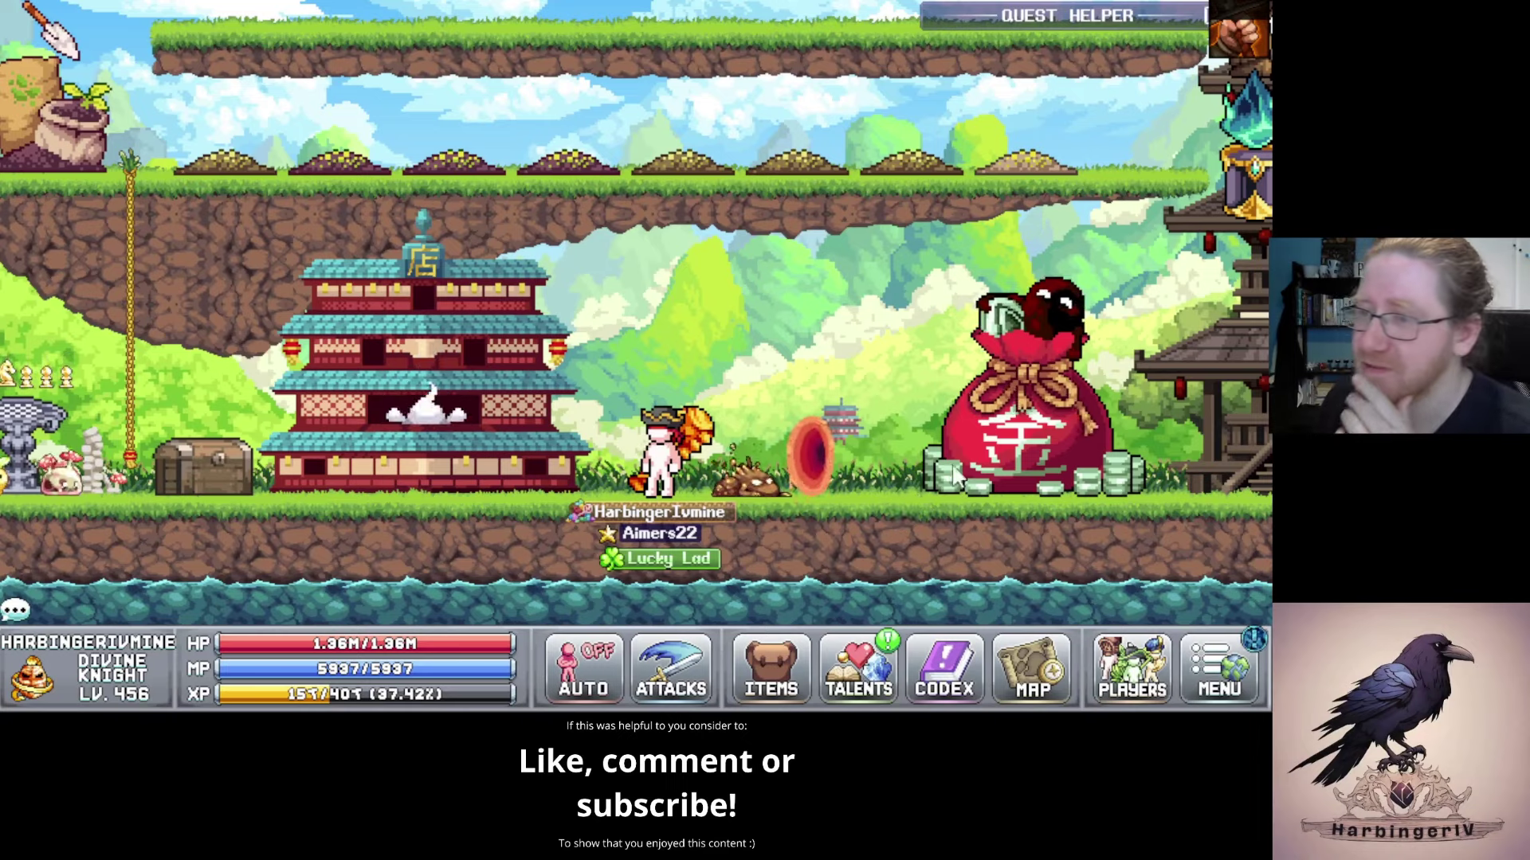
pyautogui.click(990, 420)
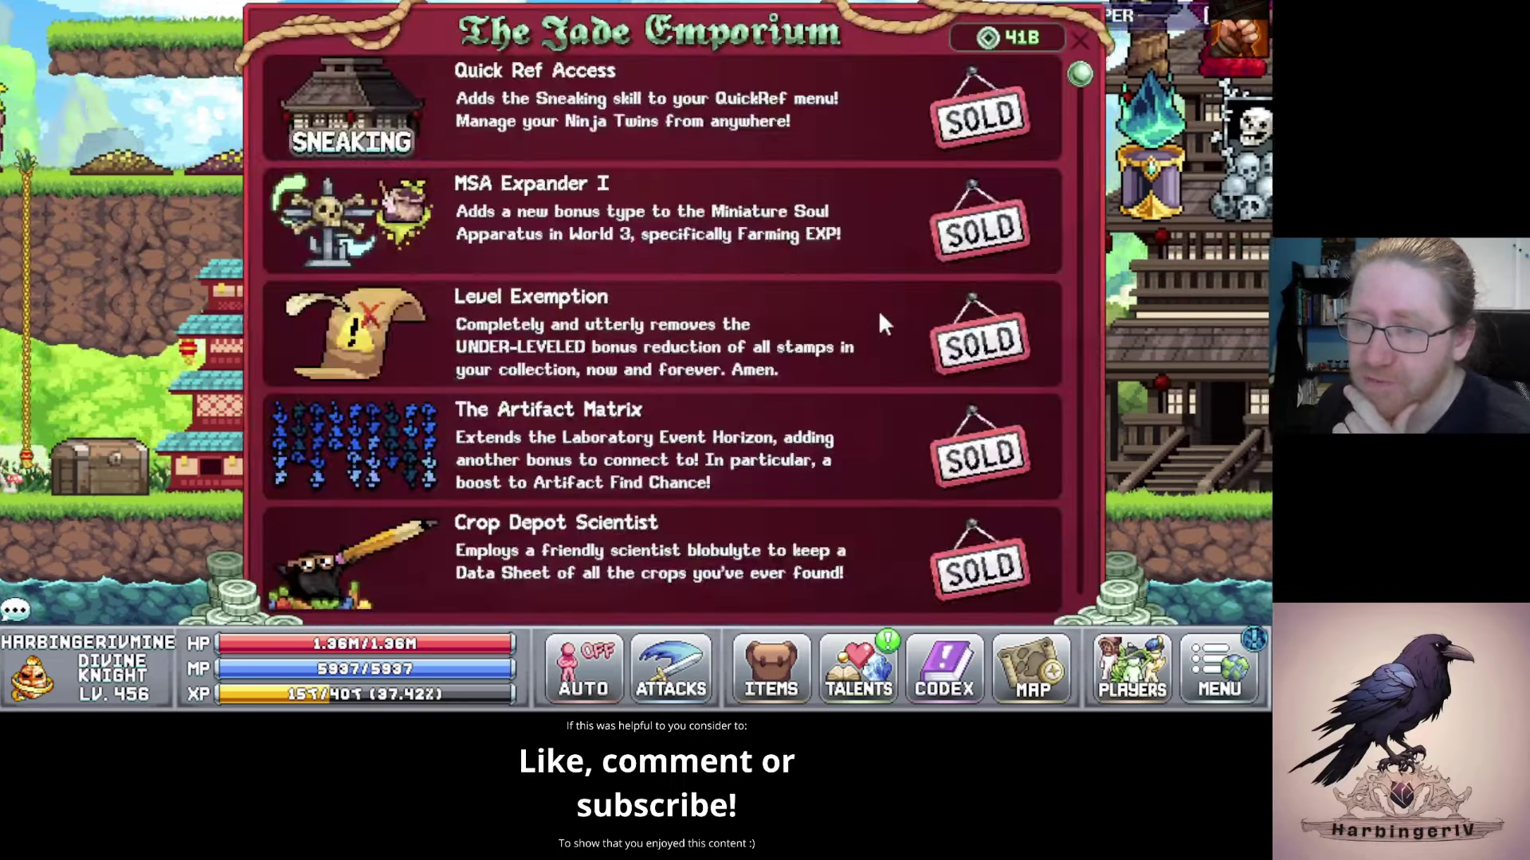
pyautogui.scroll(-8, 843, 294)
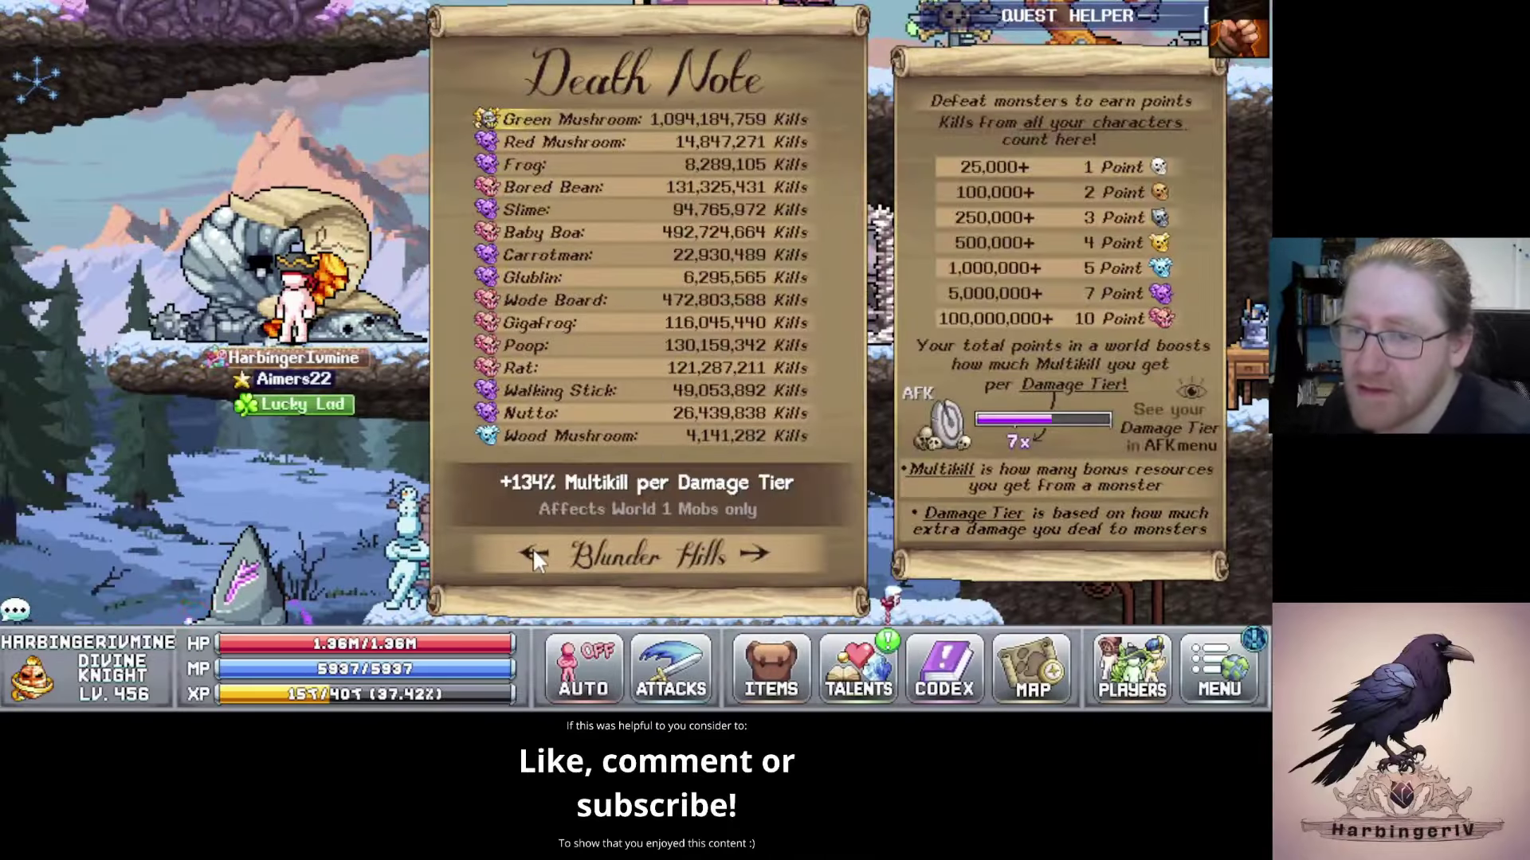
# Switch the Death Note to the Minibosses page.
pyautogui.click(532, 556)
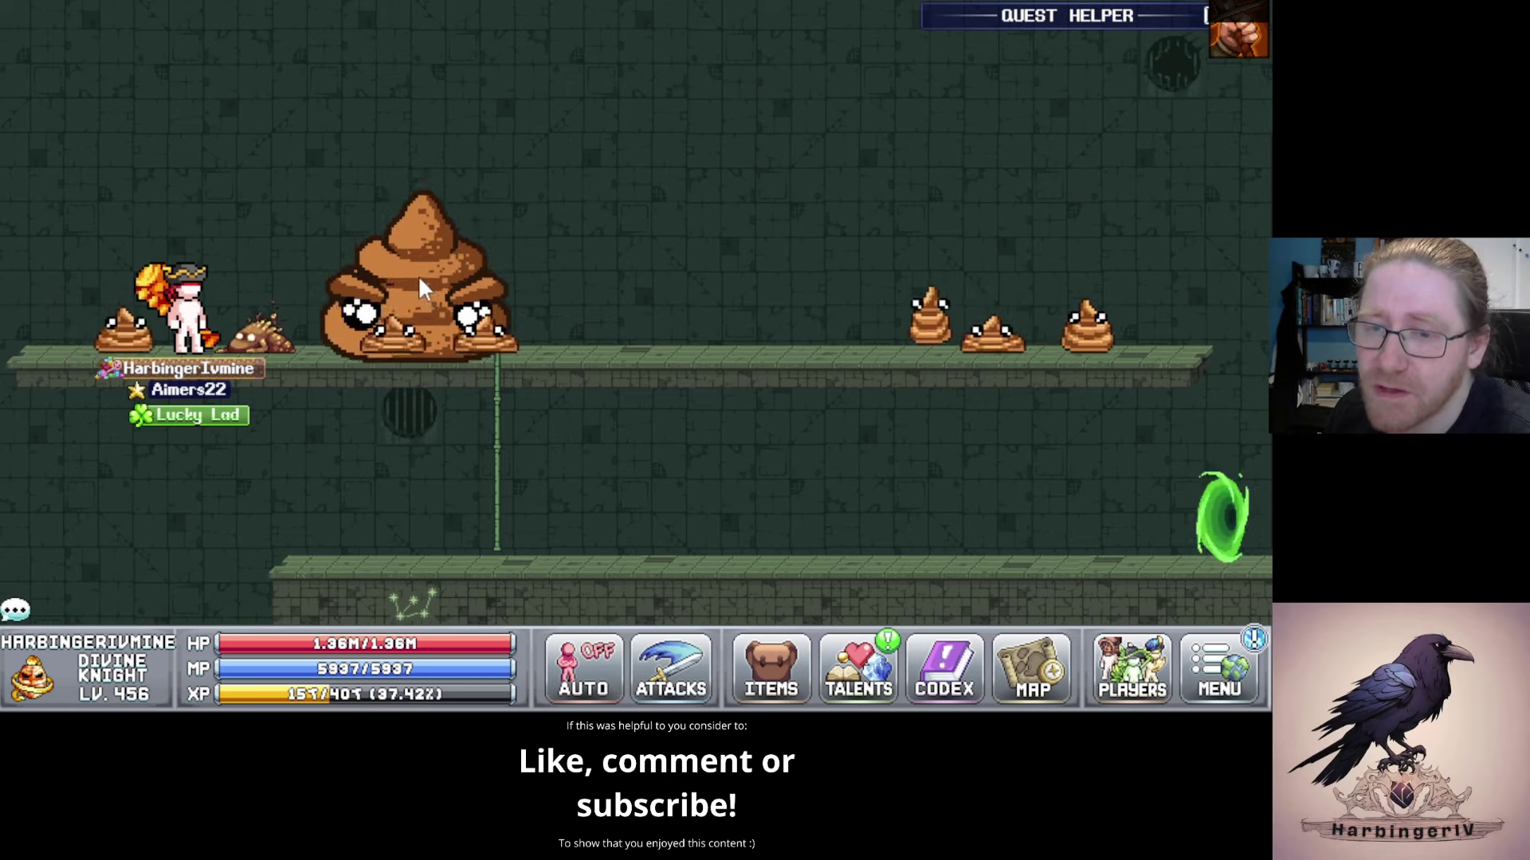
# Check the pickle count in the inventory, then teleport to the World 3 Frostbite Tundra town.
pyautogui.click(799, 666)
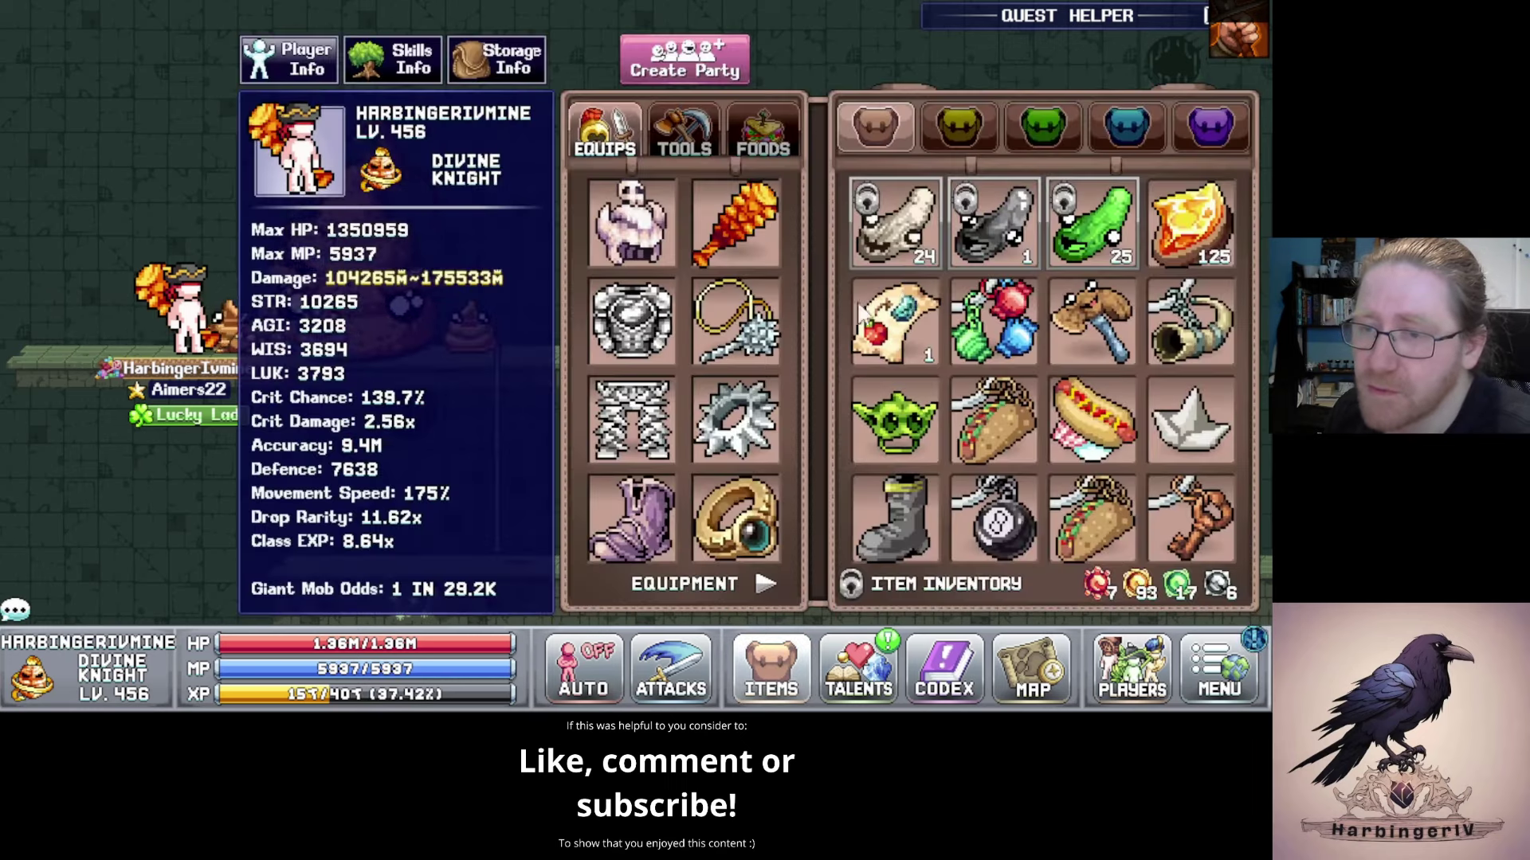
pyautogui.press('Escape')
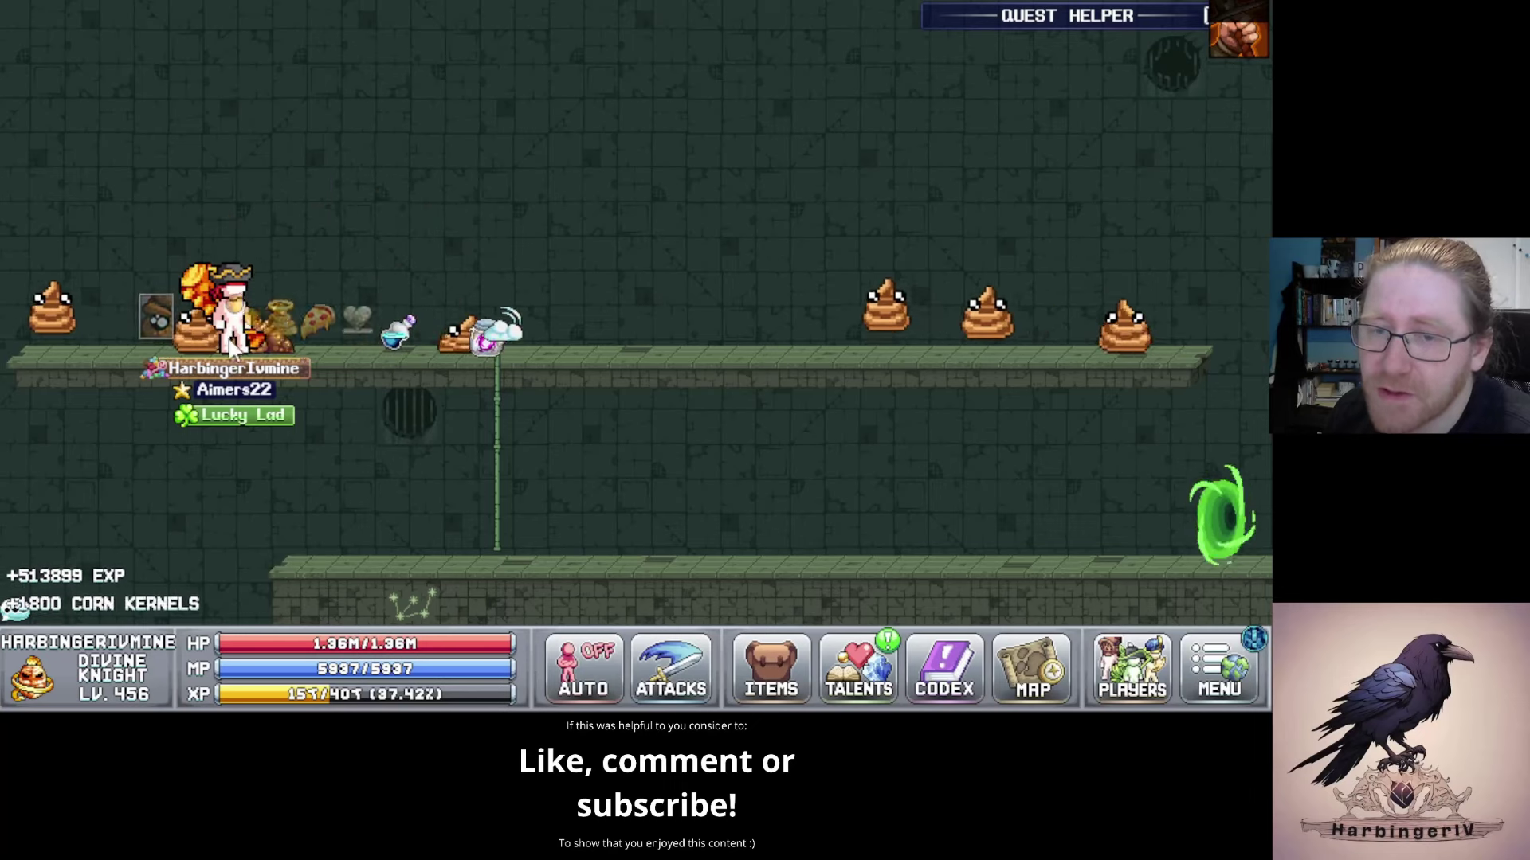
pyautogui.click(1036, 685)
pyautogui.click(41, 196)
pyautogui.click(421, 572)
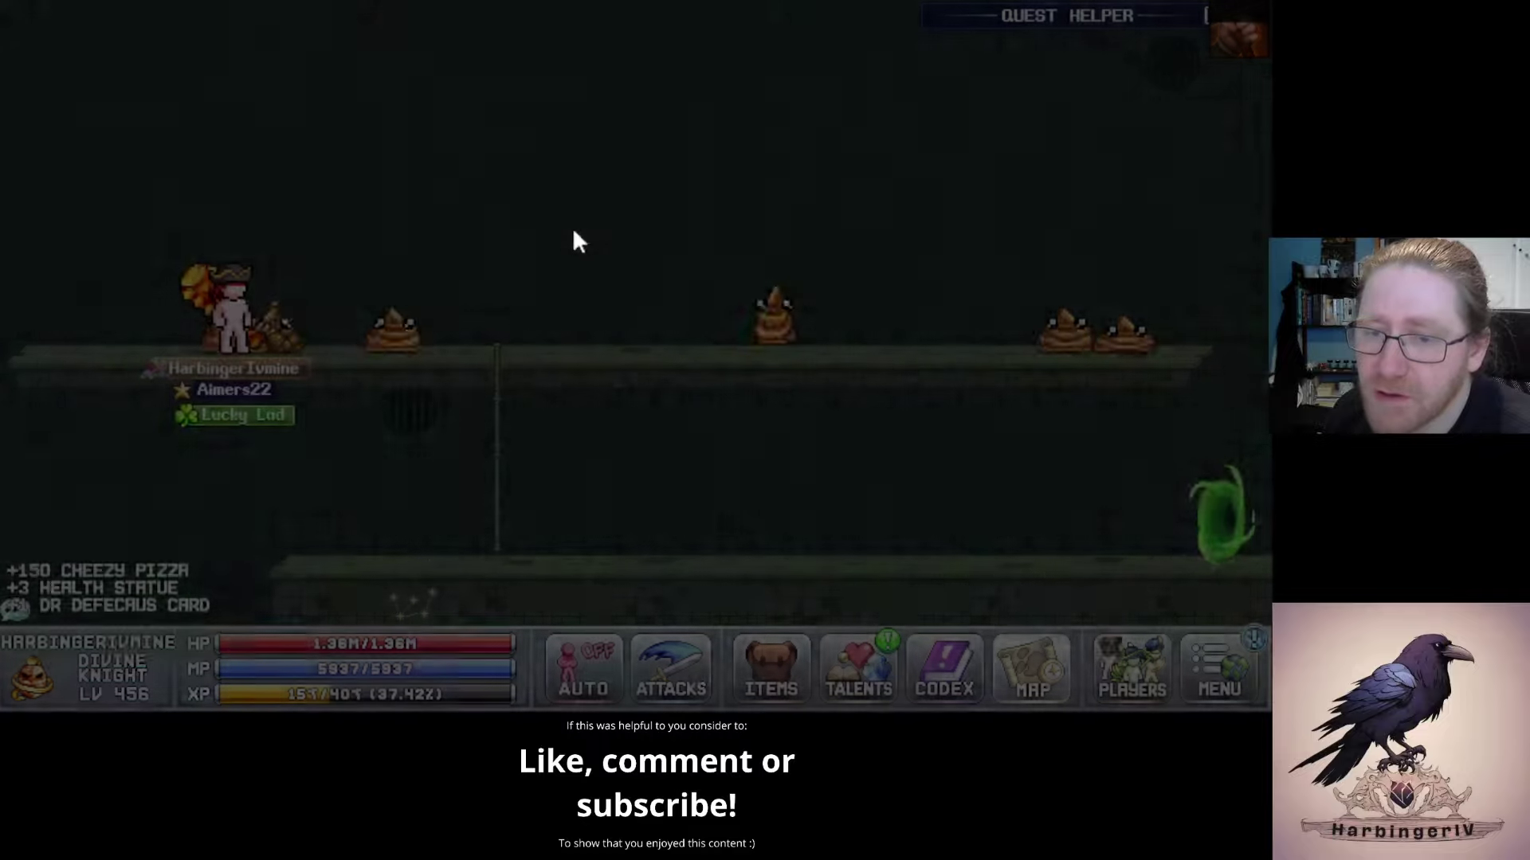
# Walk left through the World 3 town to the Death Note and open it.
pyautogui.click(300, 360)
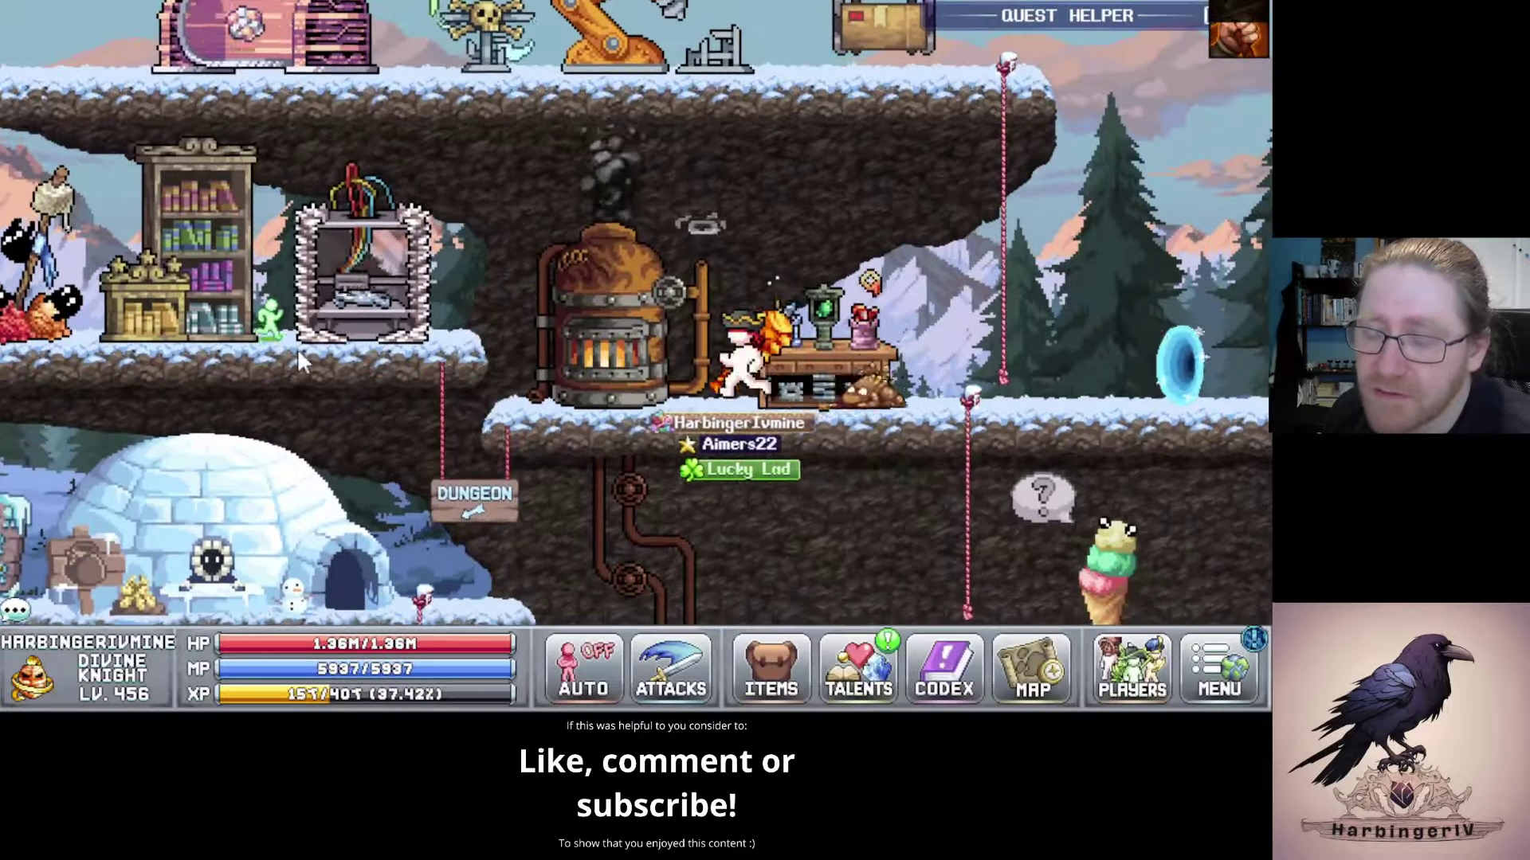
pyautogui.click(165, 344)
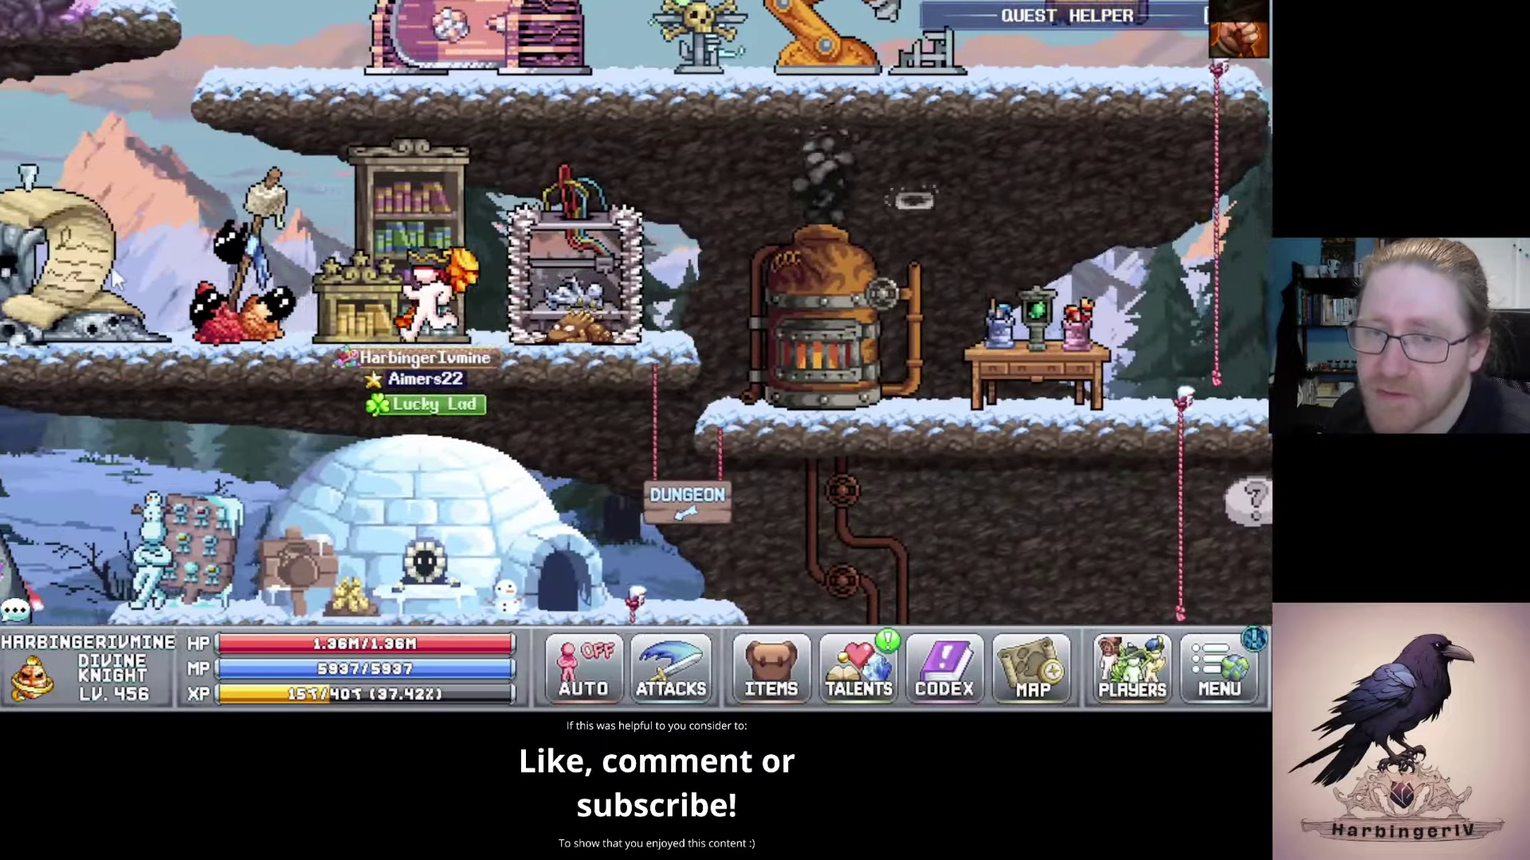
pyautogui.click(112, 265)
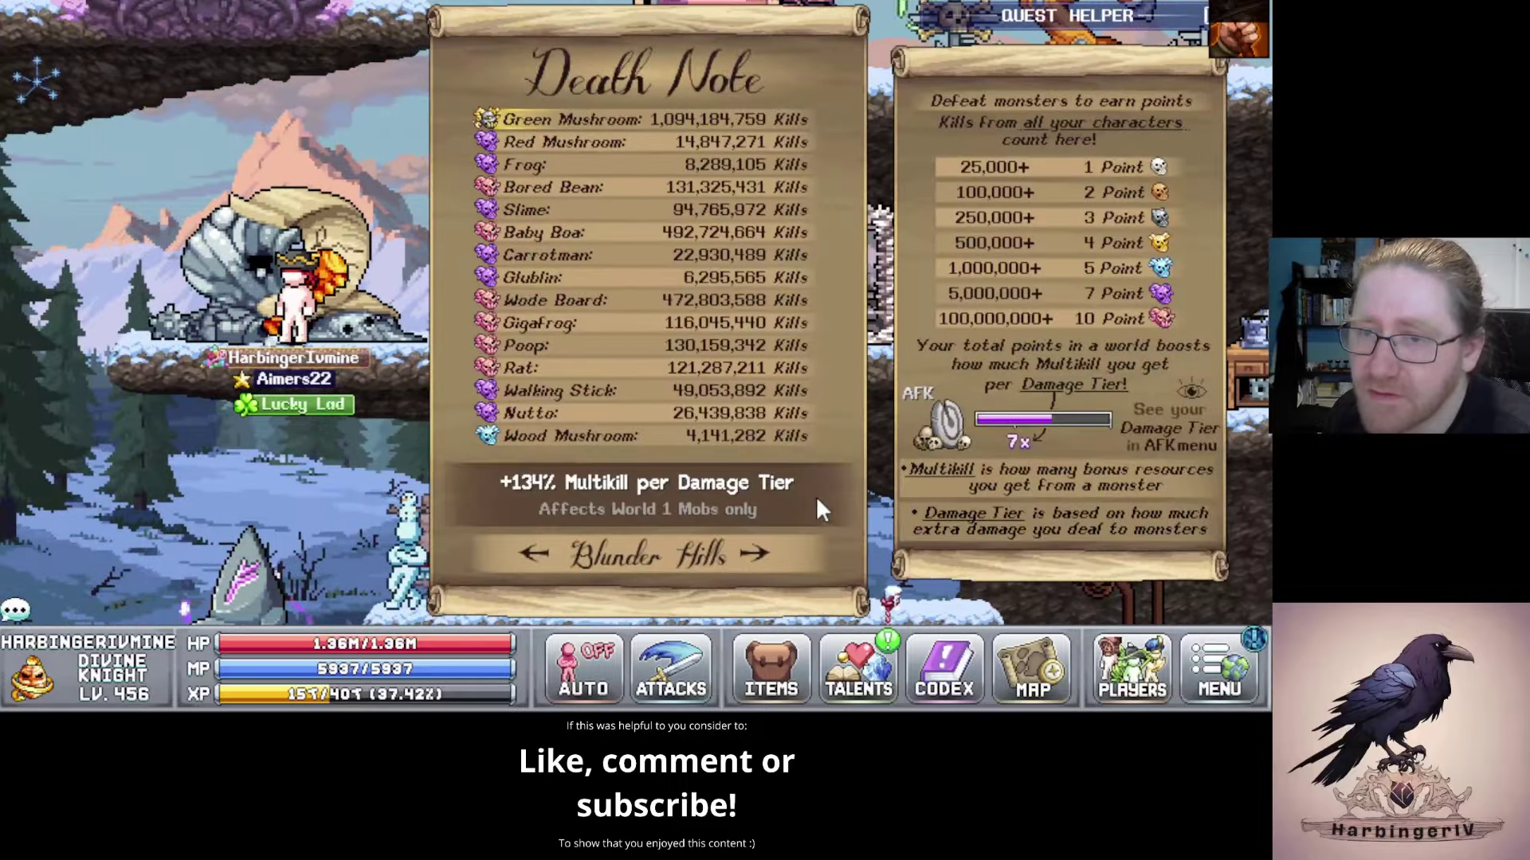
pyautogui.click(533, 553)
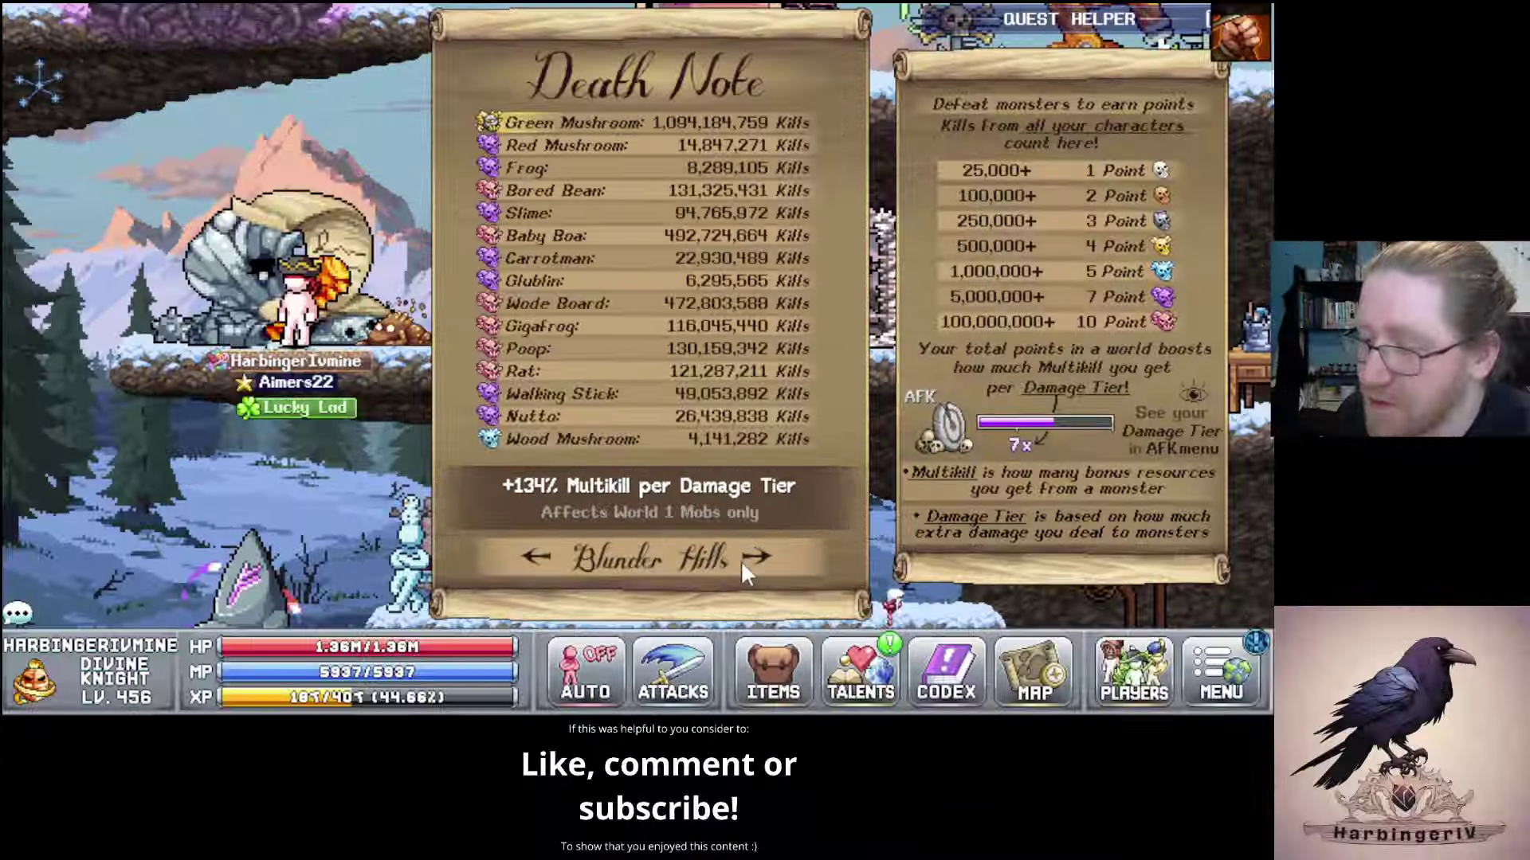
# Page forward through each world's kill list to Hyperion Nebula, Smolderin' Plateau and Spirited Valley.
pyautogui.click(744, 563)
pyautogui.click(744, 562)
pyautogui.click(760, 560)
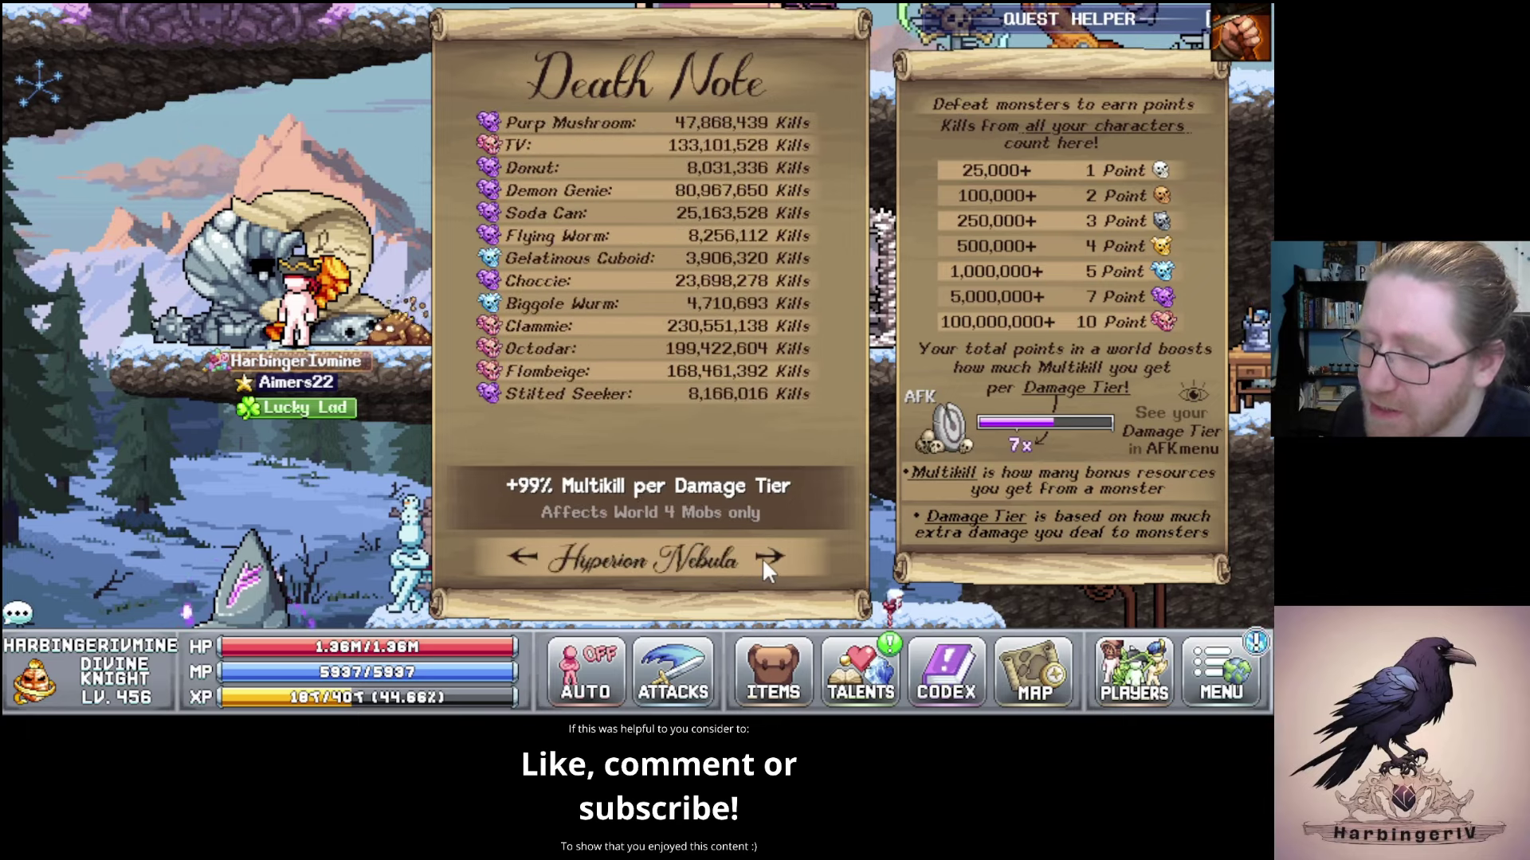
pyautogui.click(766, 558)
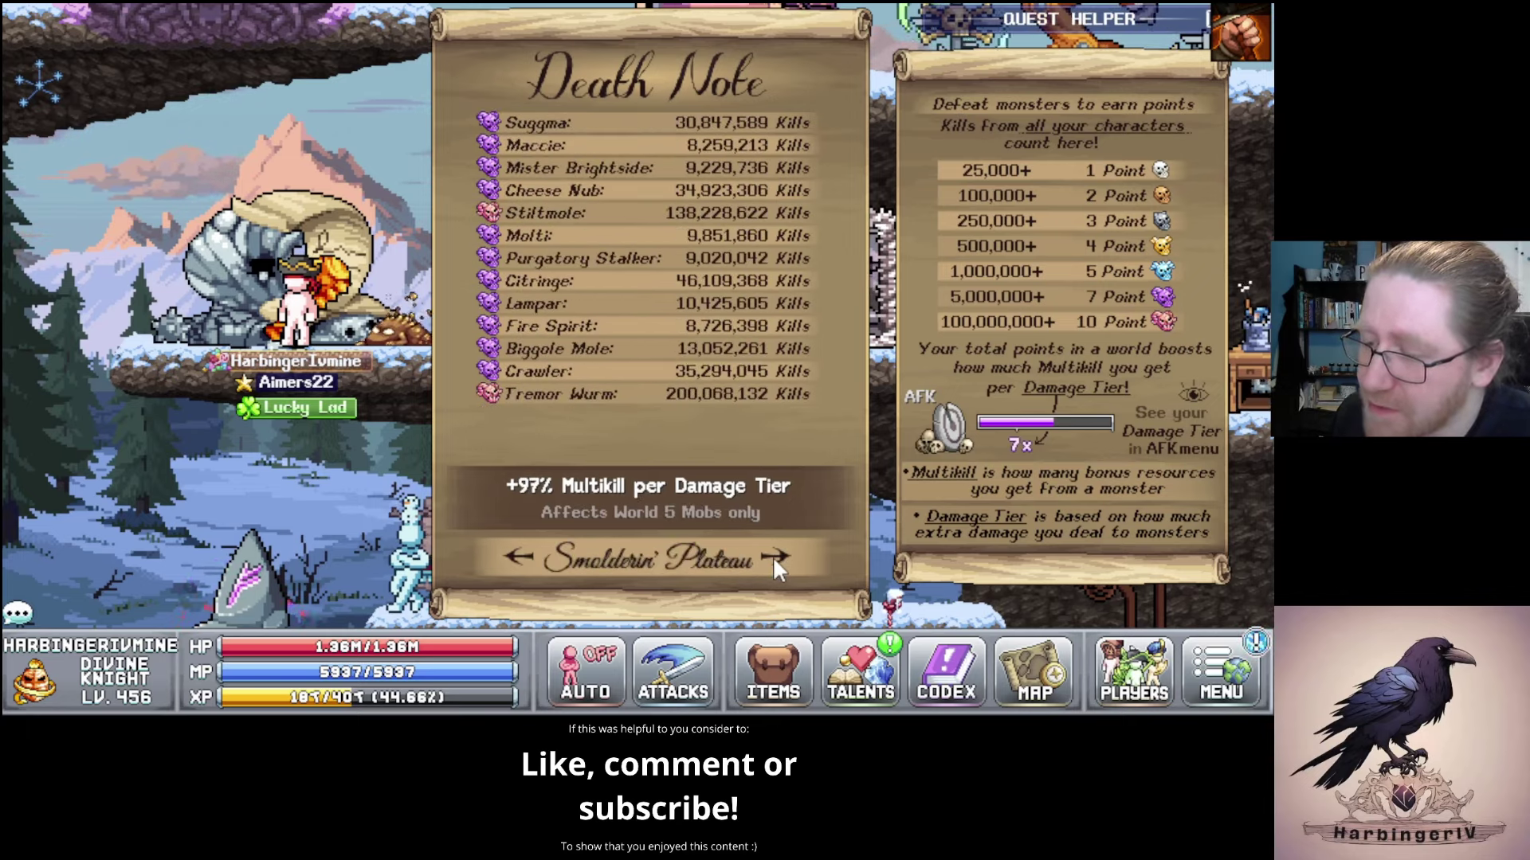
pyautogui.click(773, 556)
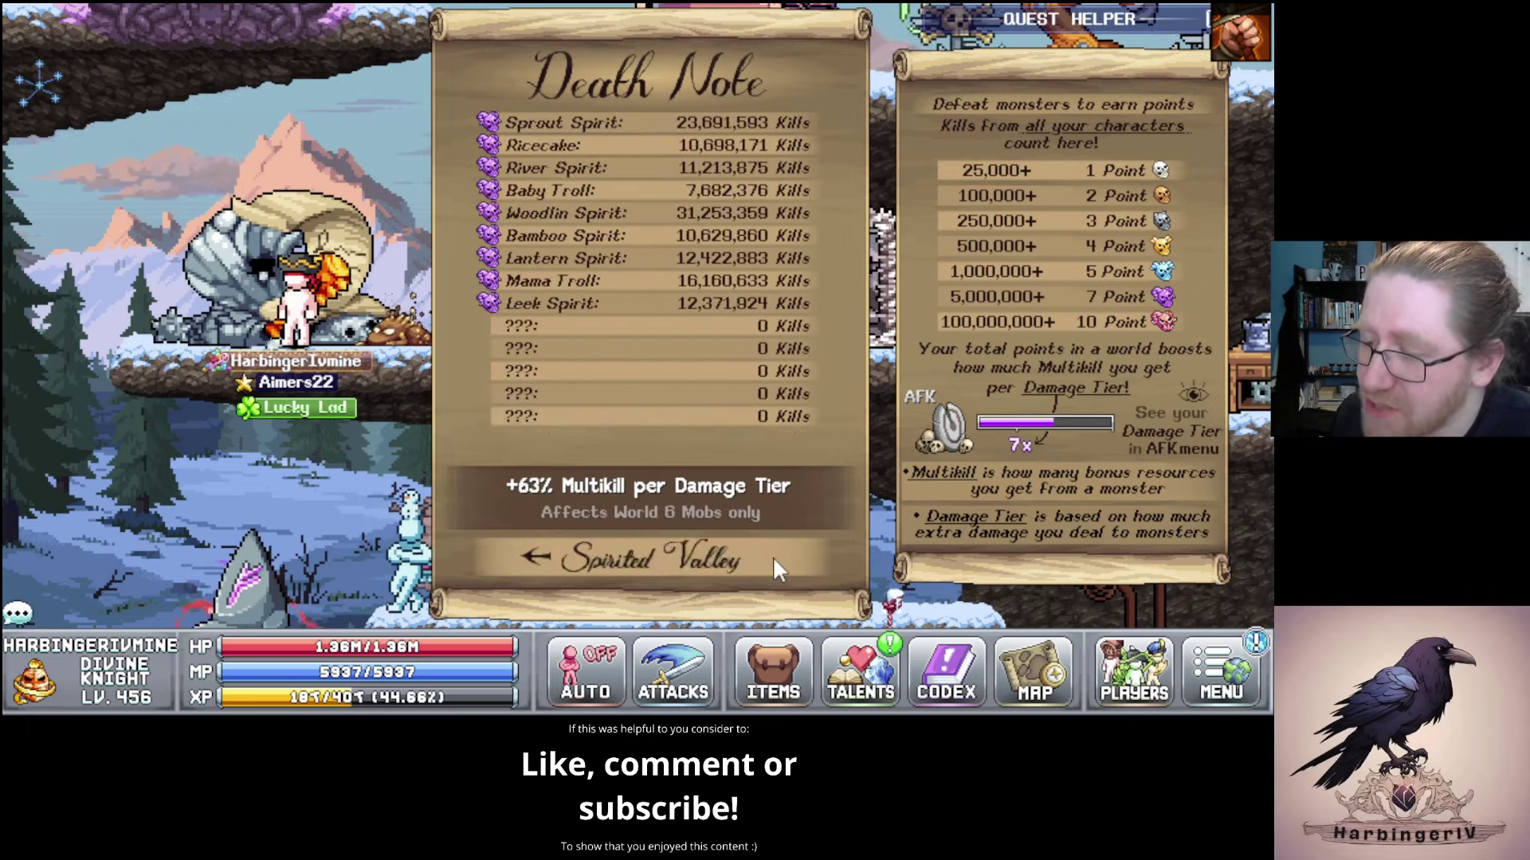
# Page back through Frostbite Tundra, Yum-Yum Desert and Blunder Hills to the Minibosses page.
pyautogui.click(537, 557)
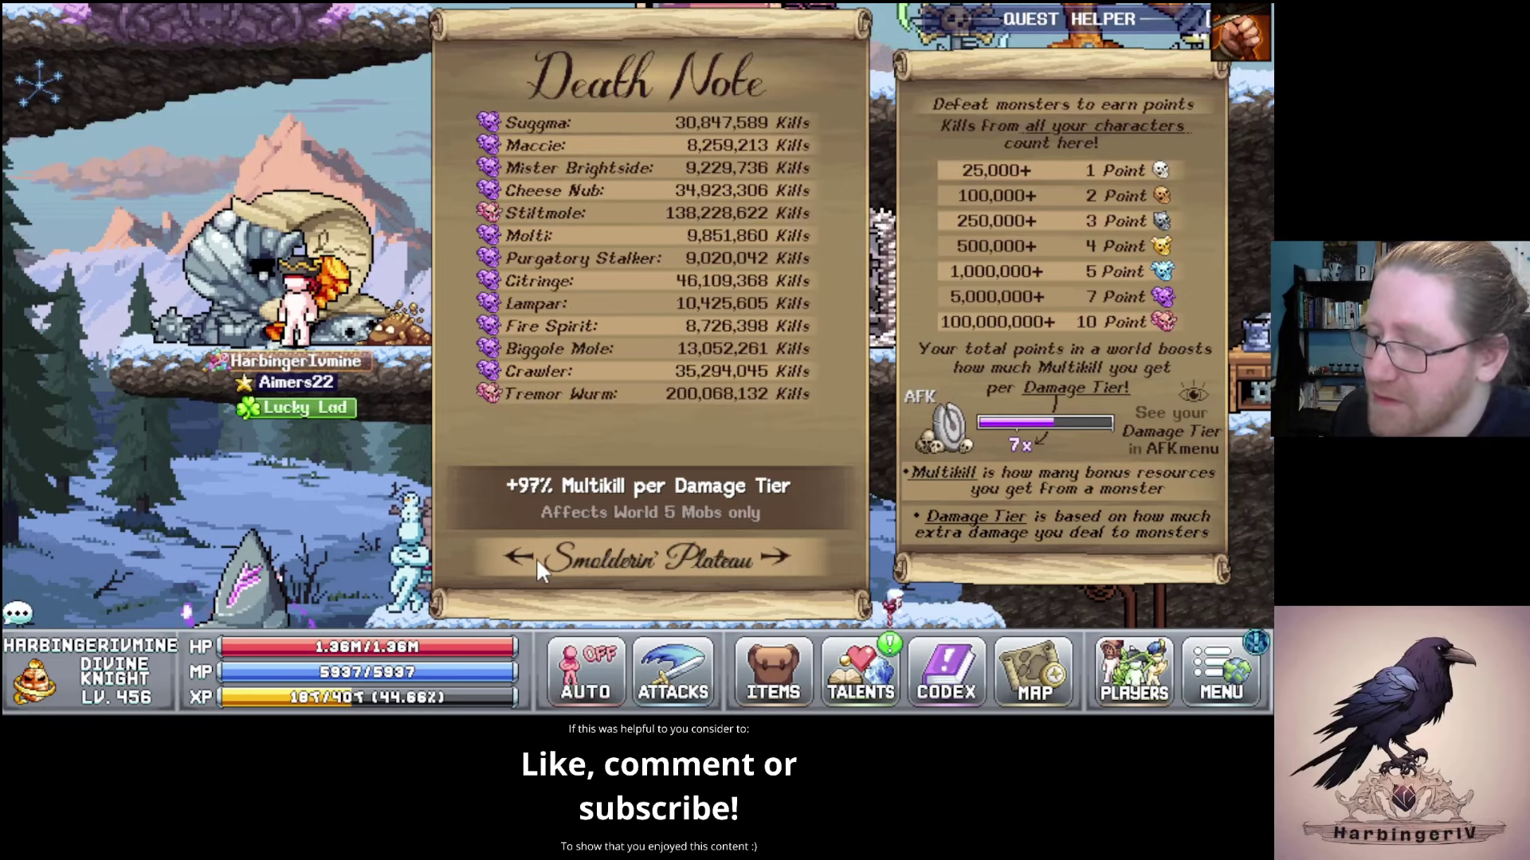
pyautogui.click(537, 557)
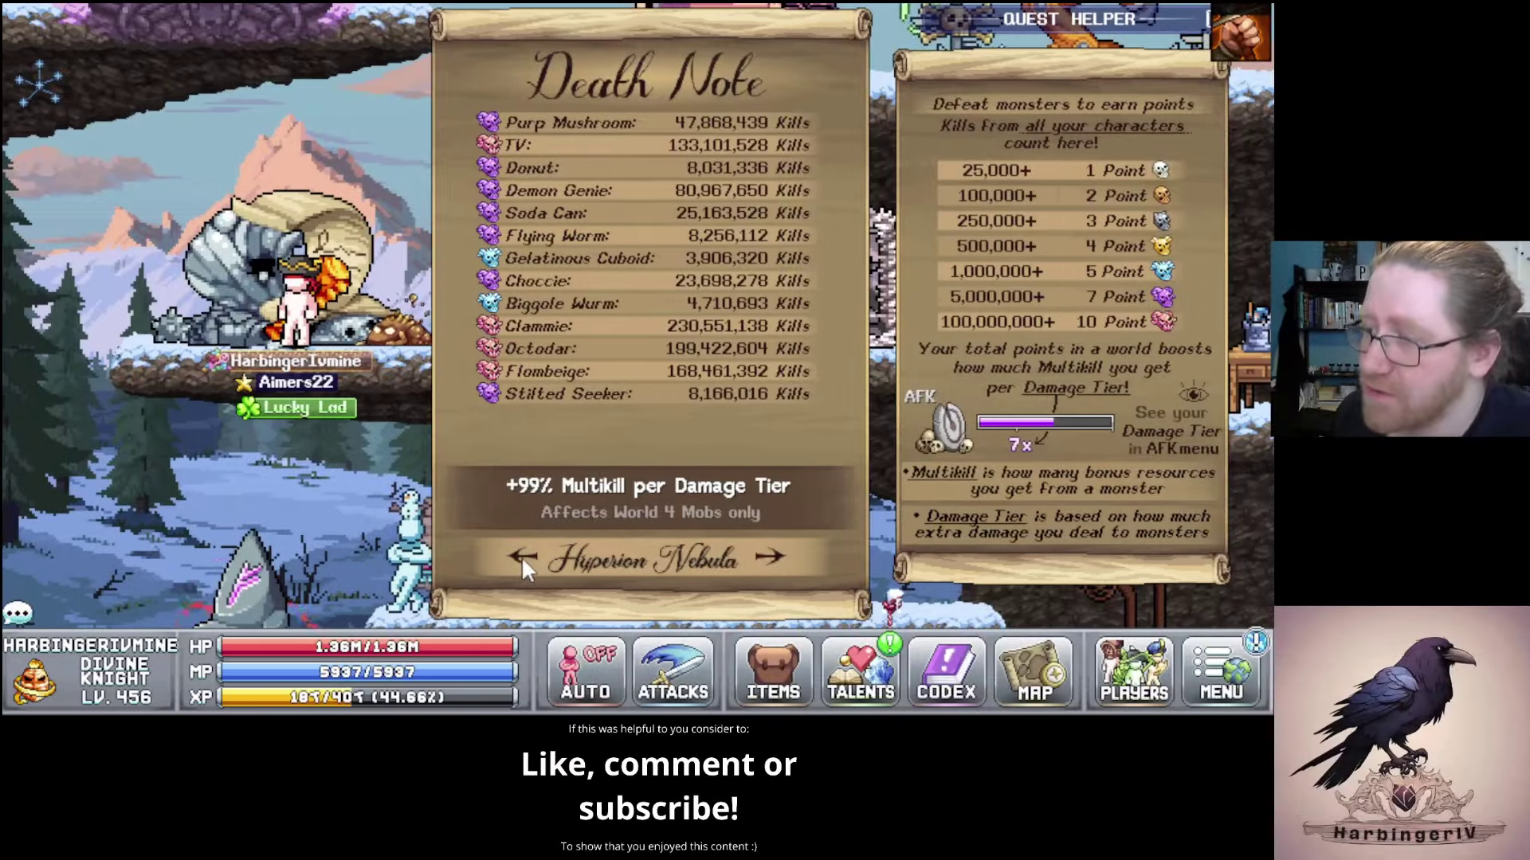
pyautogui.click(521, 556)
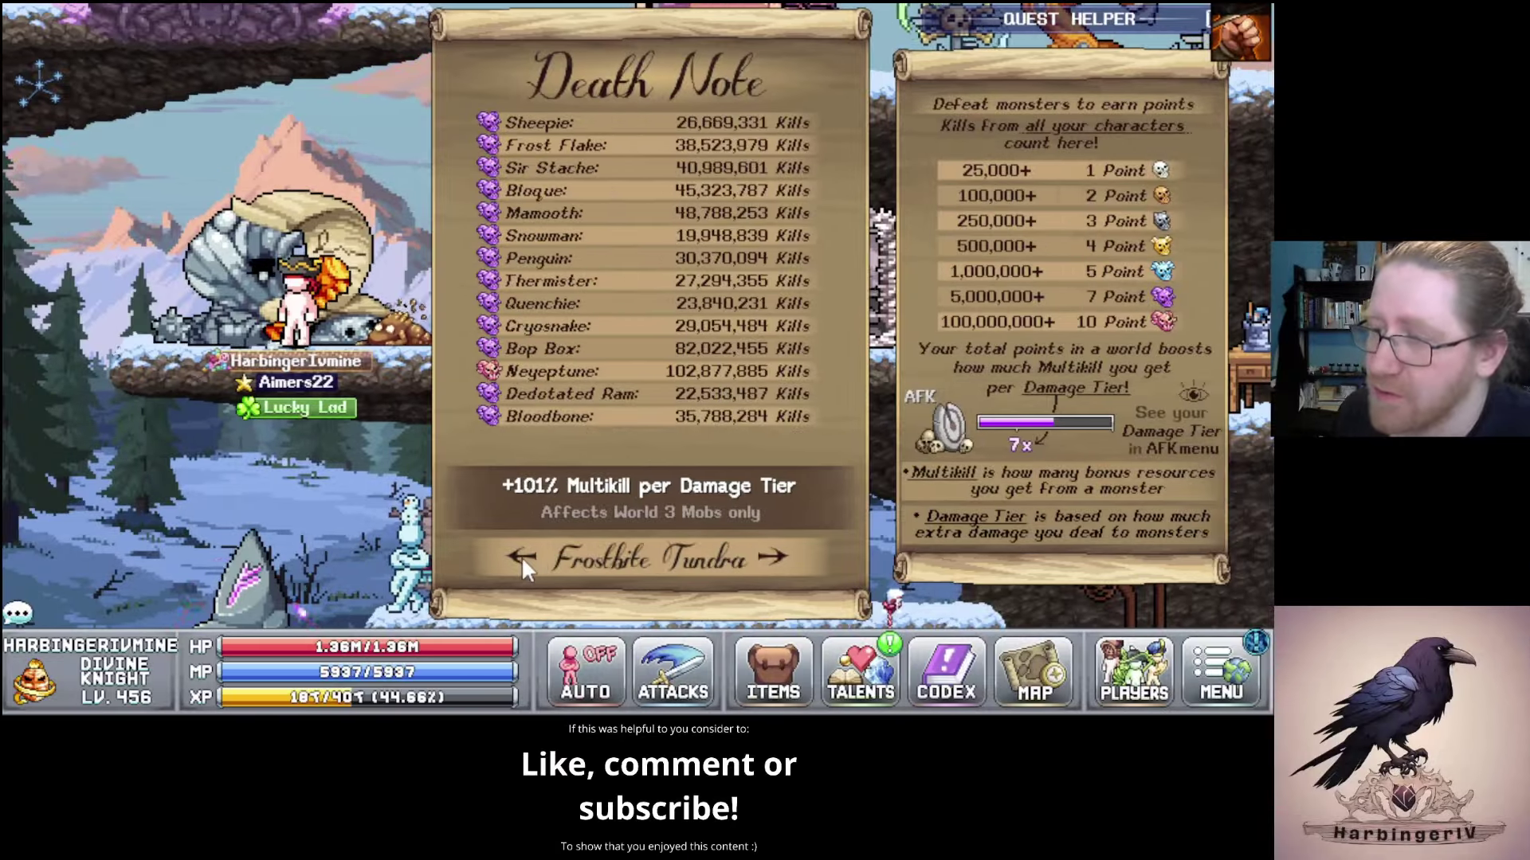
pyautogui.click(521, 557)
pyautogui.click(521, 557)
pyautogui.click(521, 556)
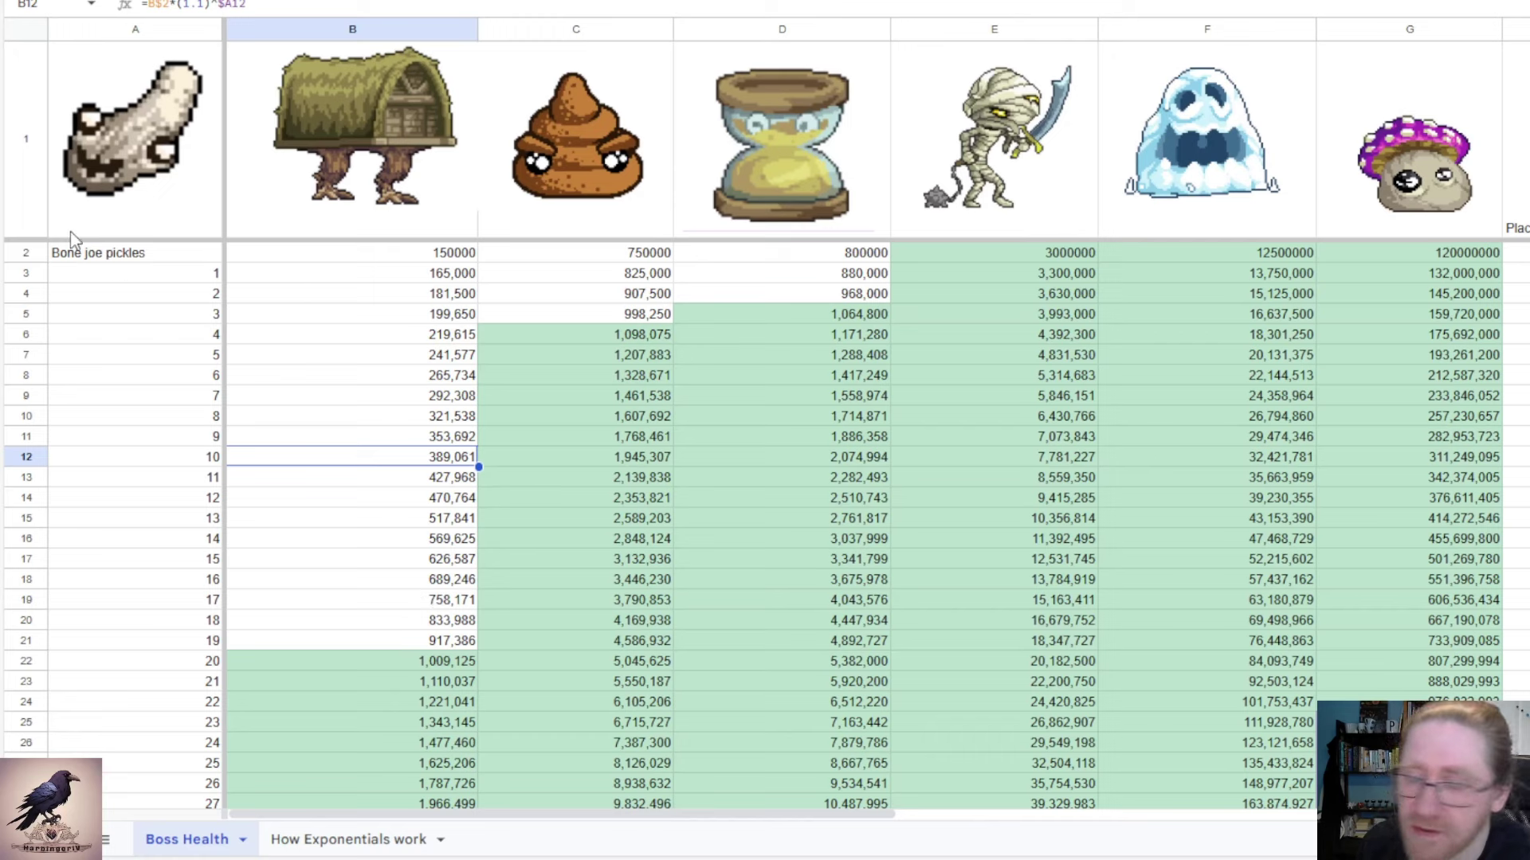
pyautogui.click(336, 844)
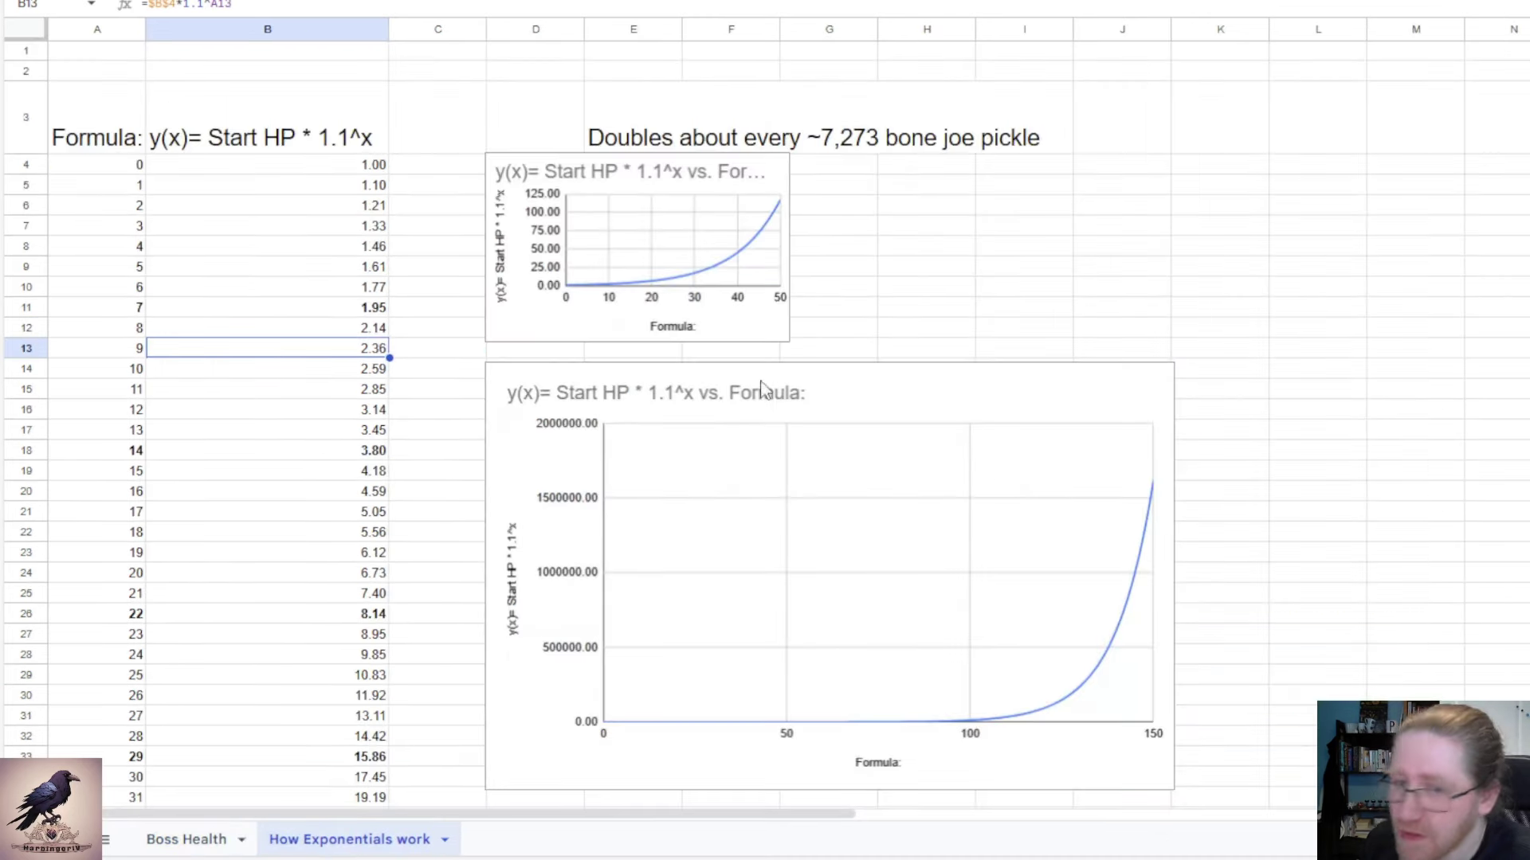
pyautogui.click(111, 131)
pyautogui.click(289, 135)
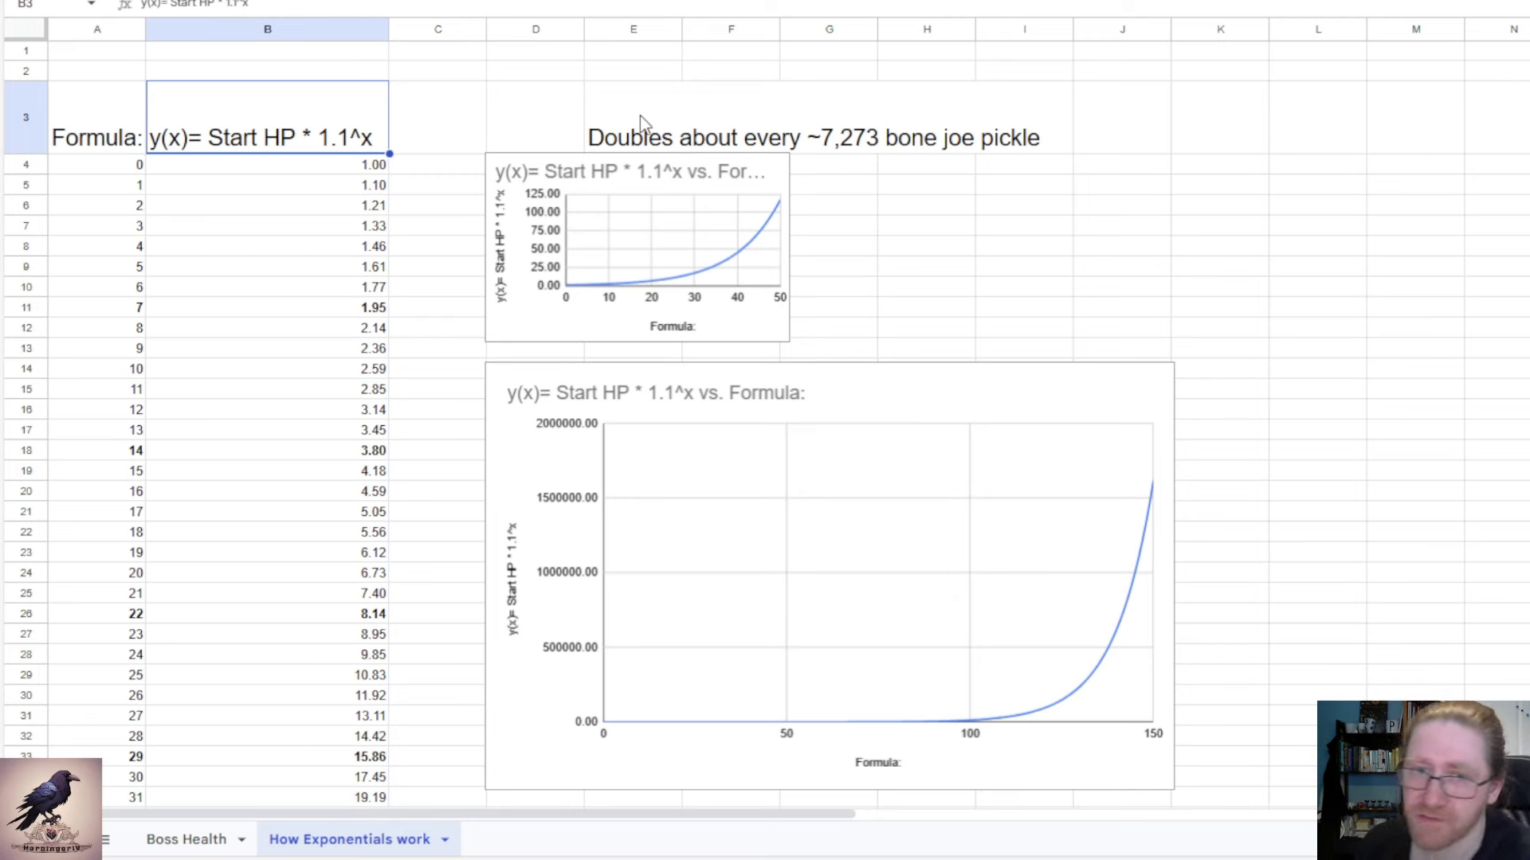
pyautogui.click(733, 124)
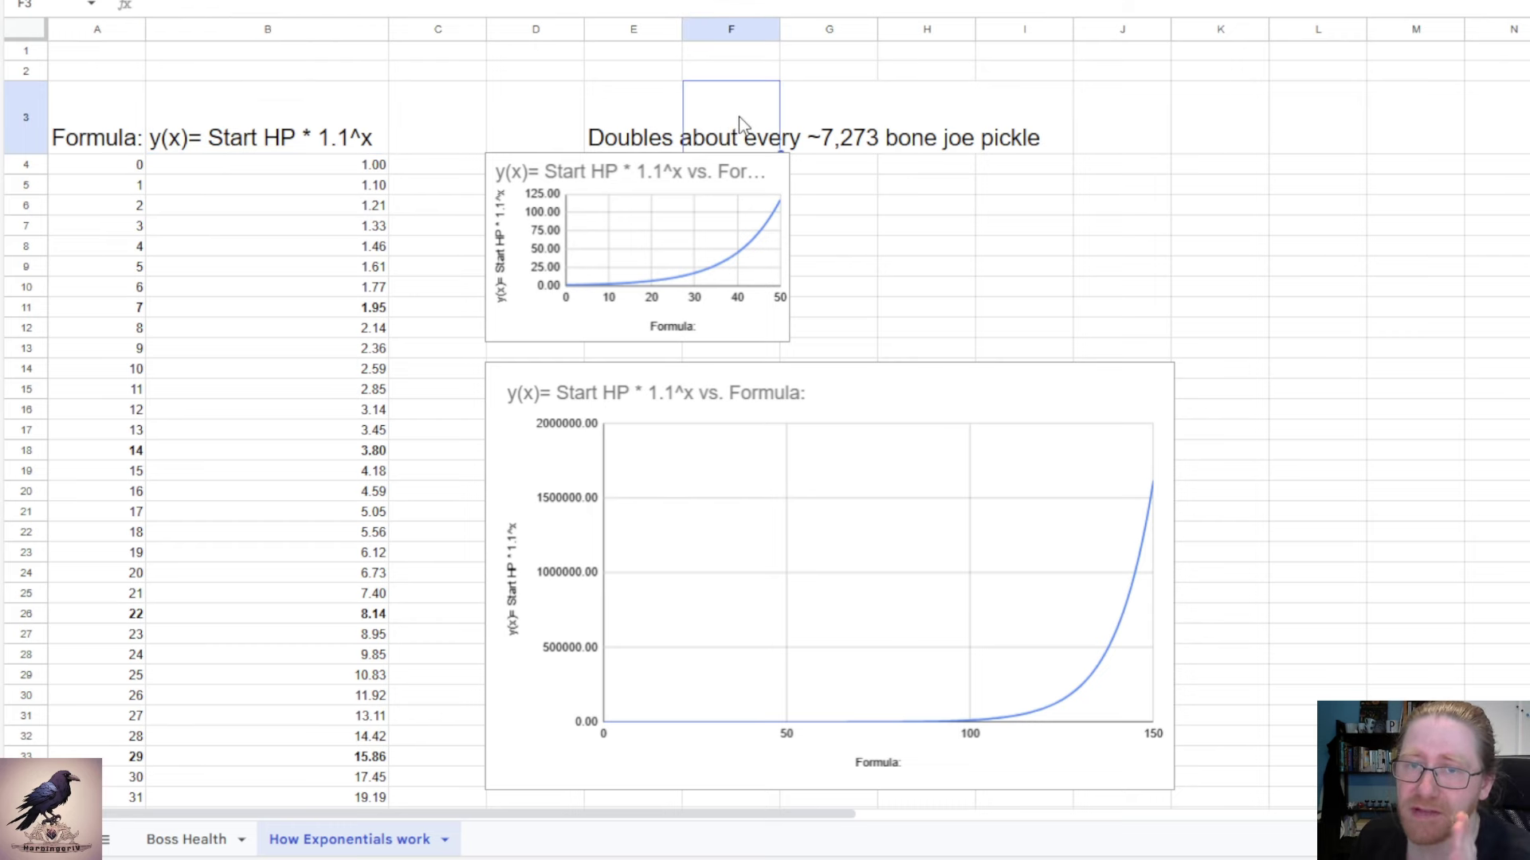
pyautogui.click(635, 132)
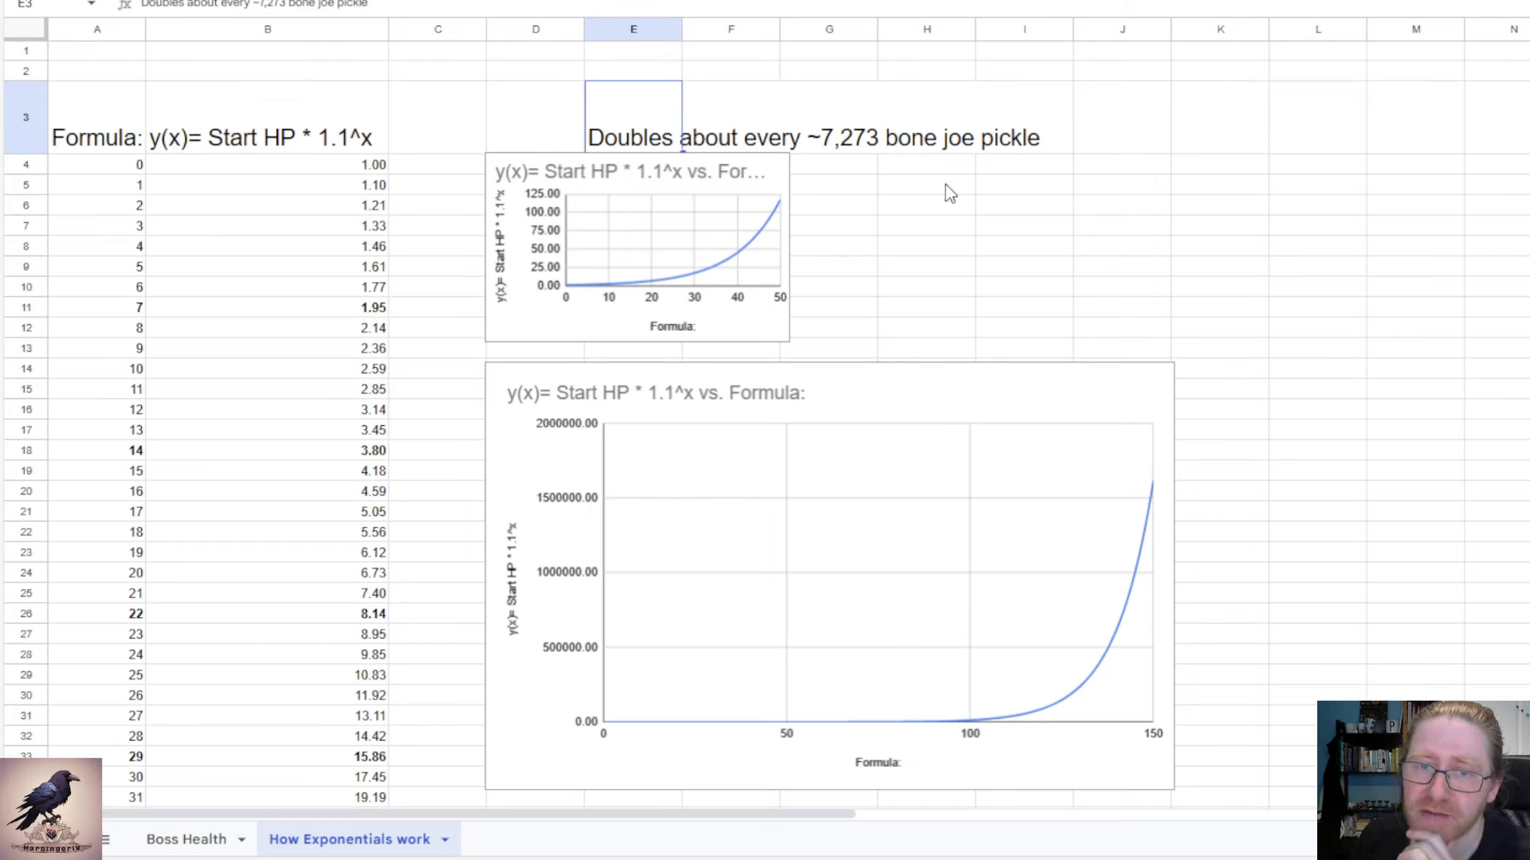
pyautogui.click(884, 231)
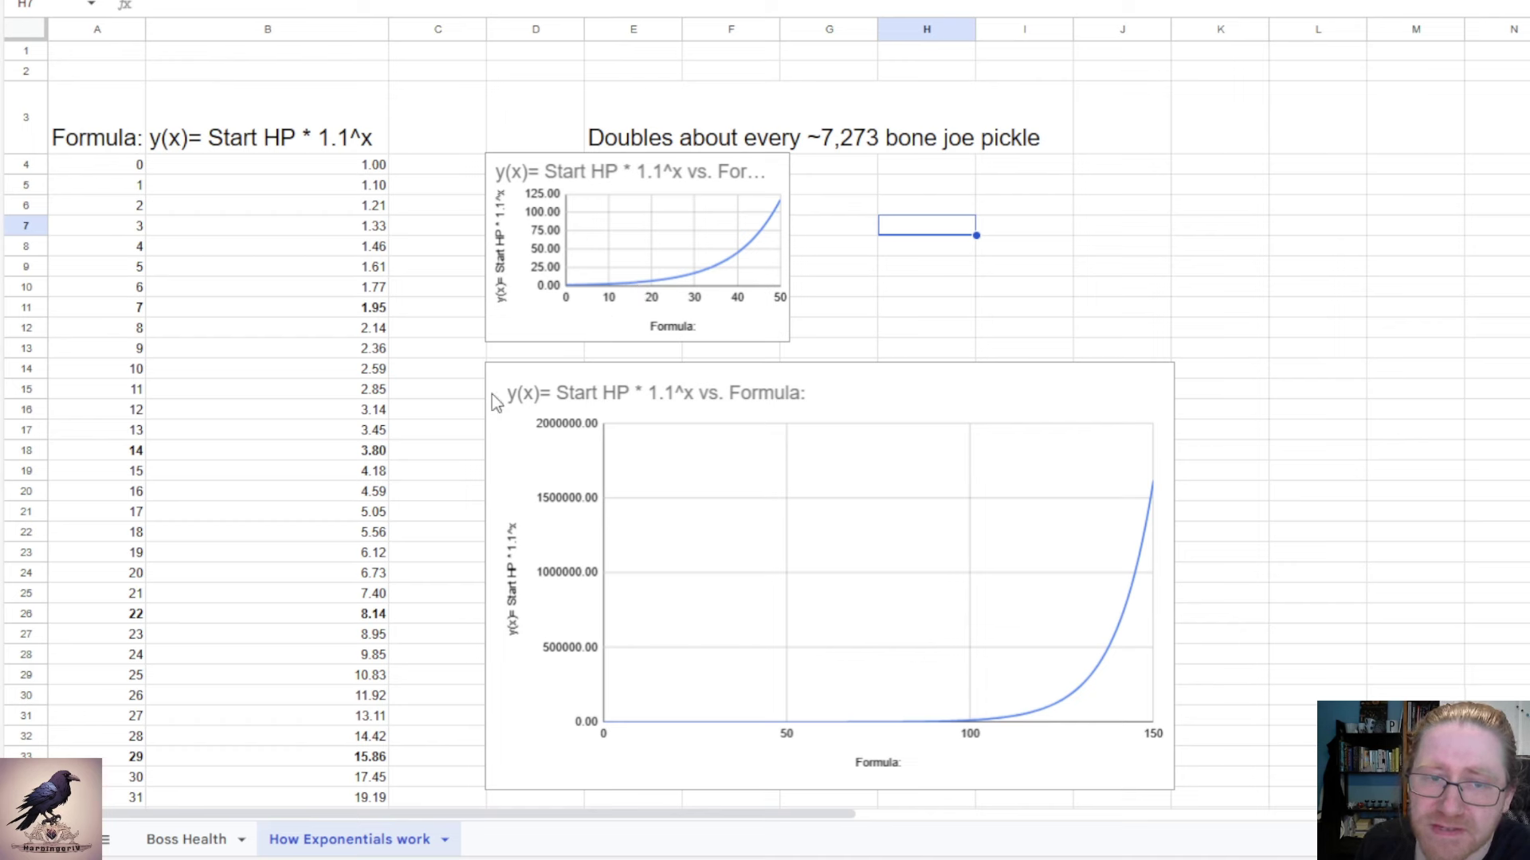
pyautogui.click(370, 656)
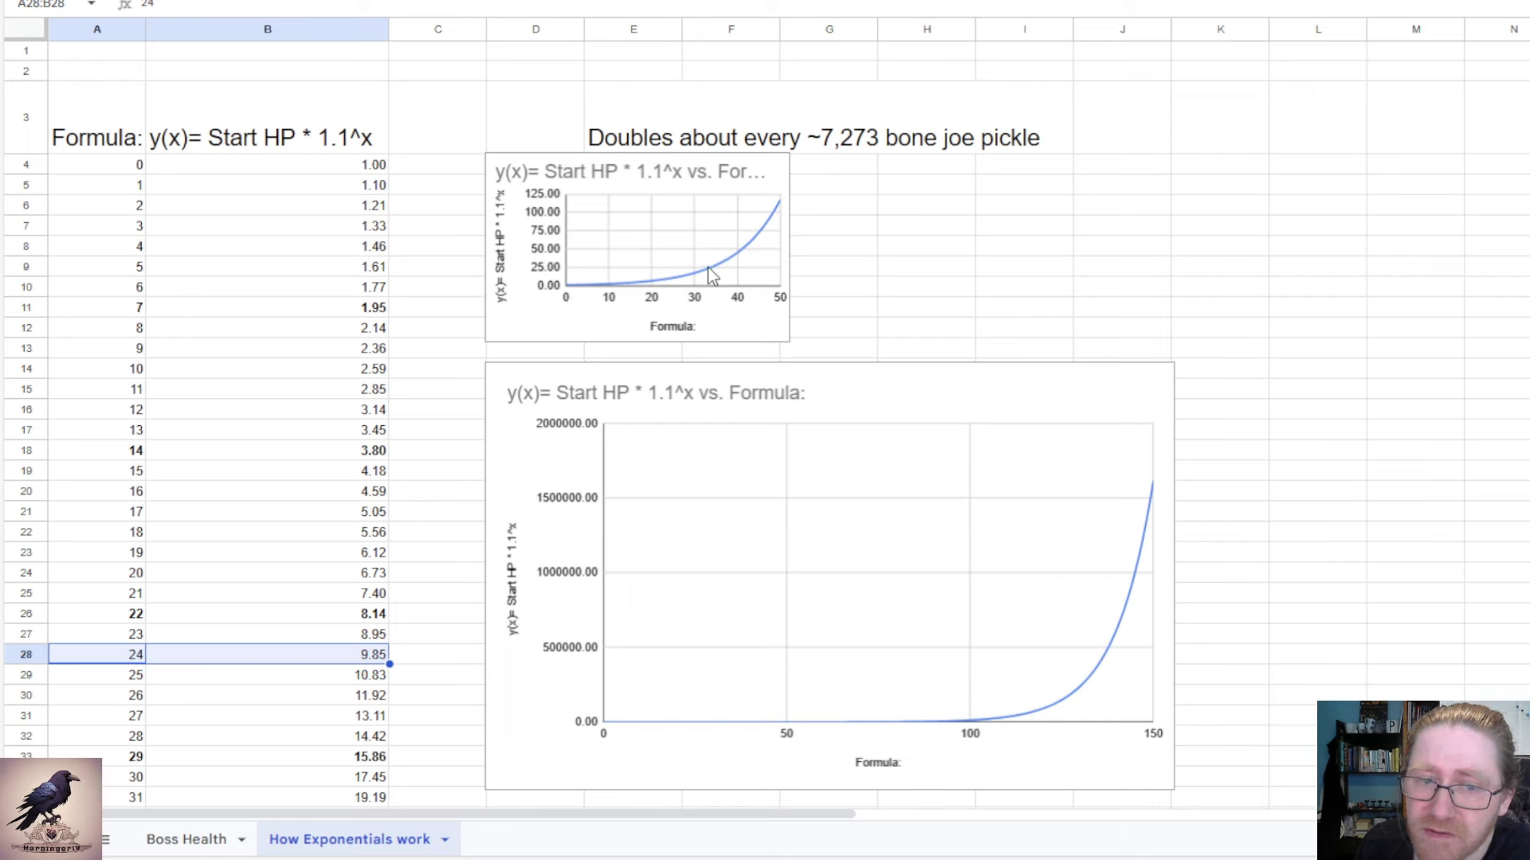
pyautogui.click(418, 601)
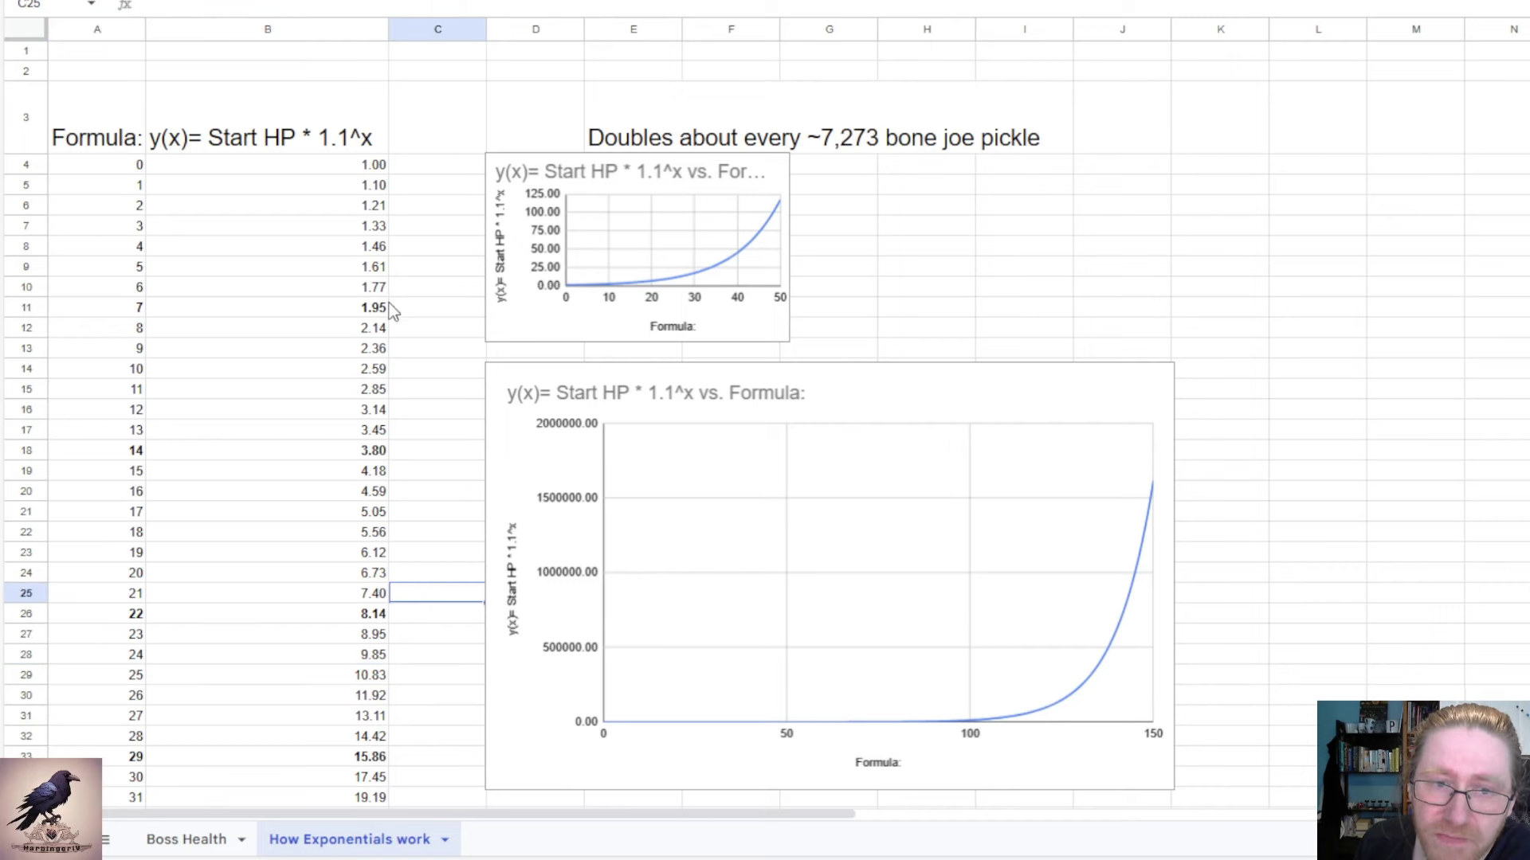
pyautogui.click(376, 310)
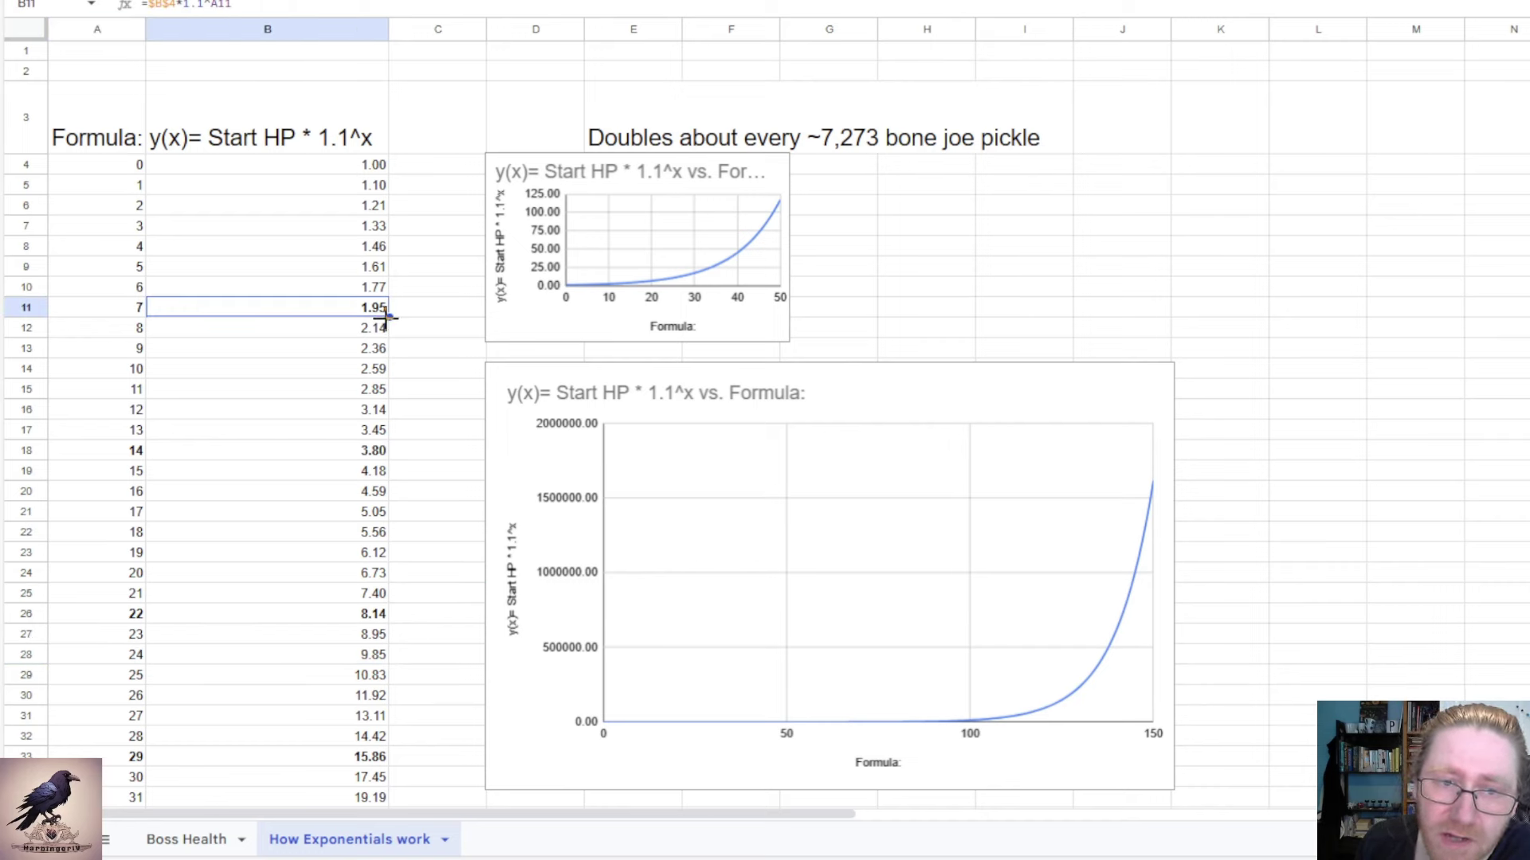
# Check the 1.1^x growth values at 14, 22, 29 and 36 pickles.
pyautogui.click(381, 451)
pyautogui.scroll(-2, 406, 492)
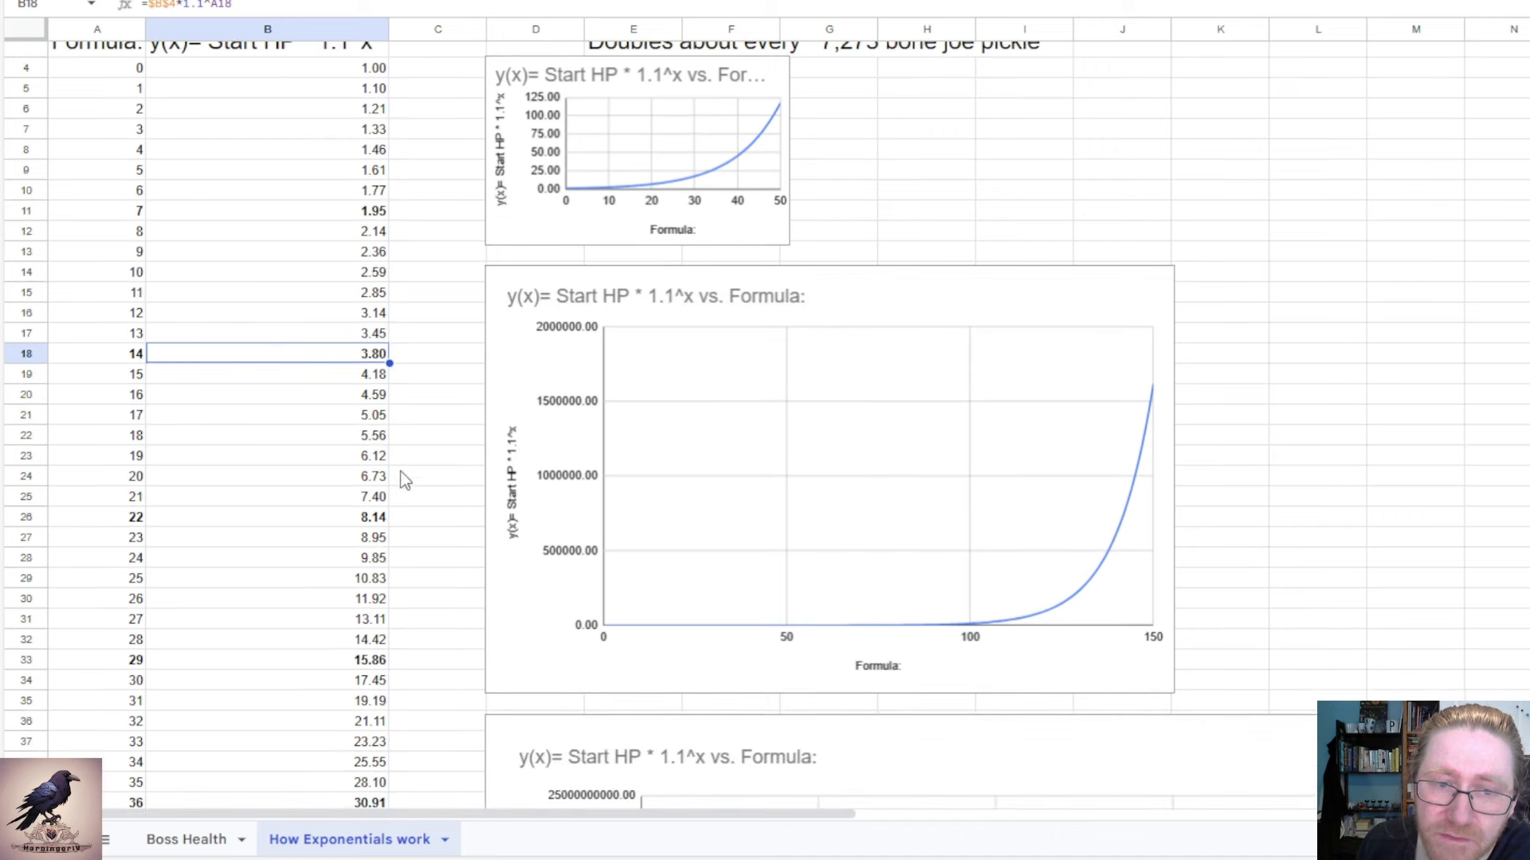
pyautogui.click(373, 518)
pyautogui.scroll(-2, 383, 522)
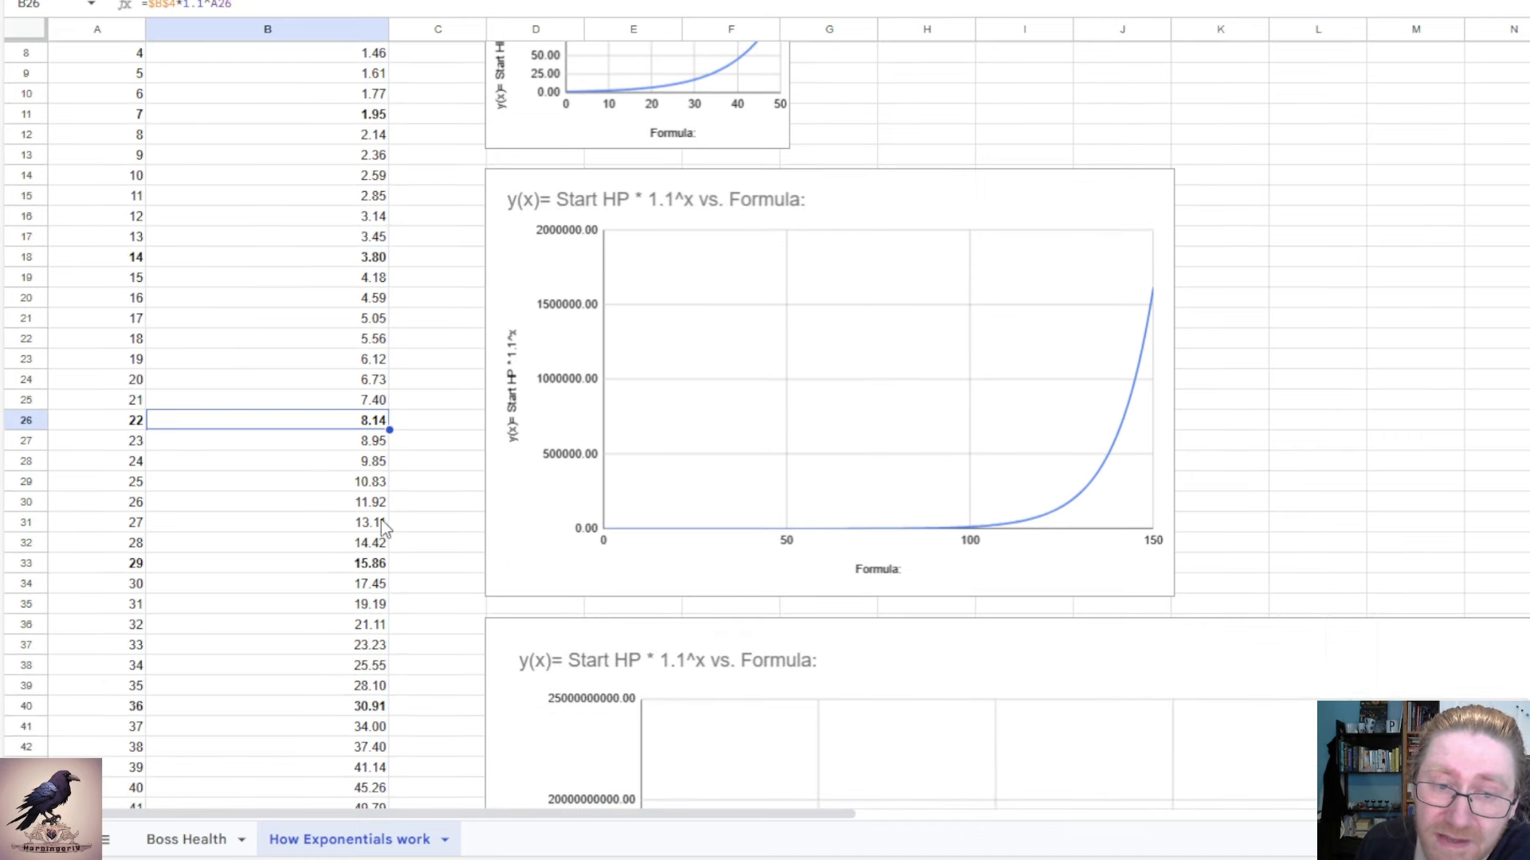
pyautogui.click(372, 563)
pyautogui.scroll(-2, 371, 563)
pyautogui.click(370, 516)
pyautogui.scroll(-3, 370, 518)
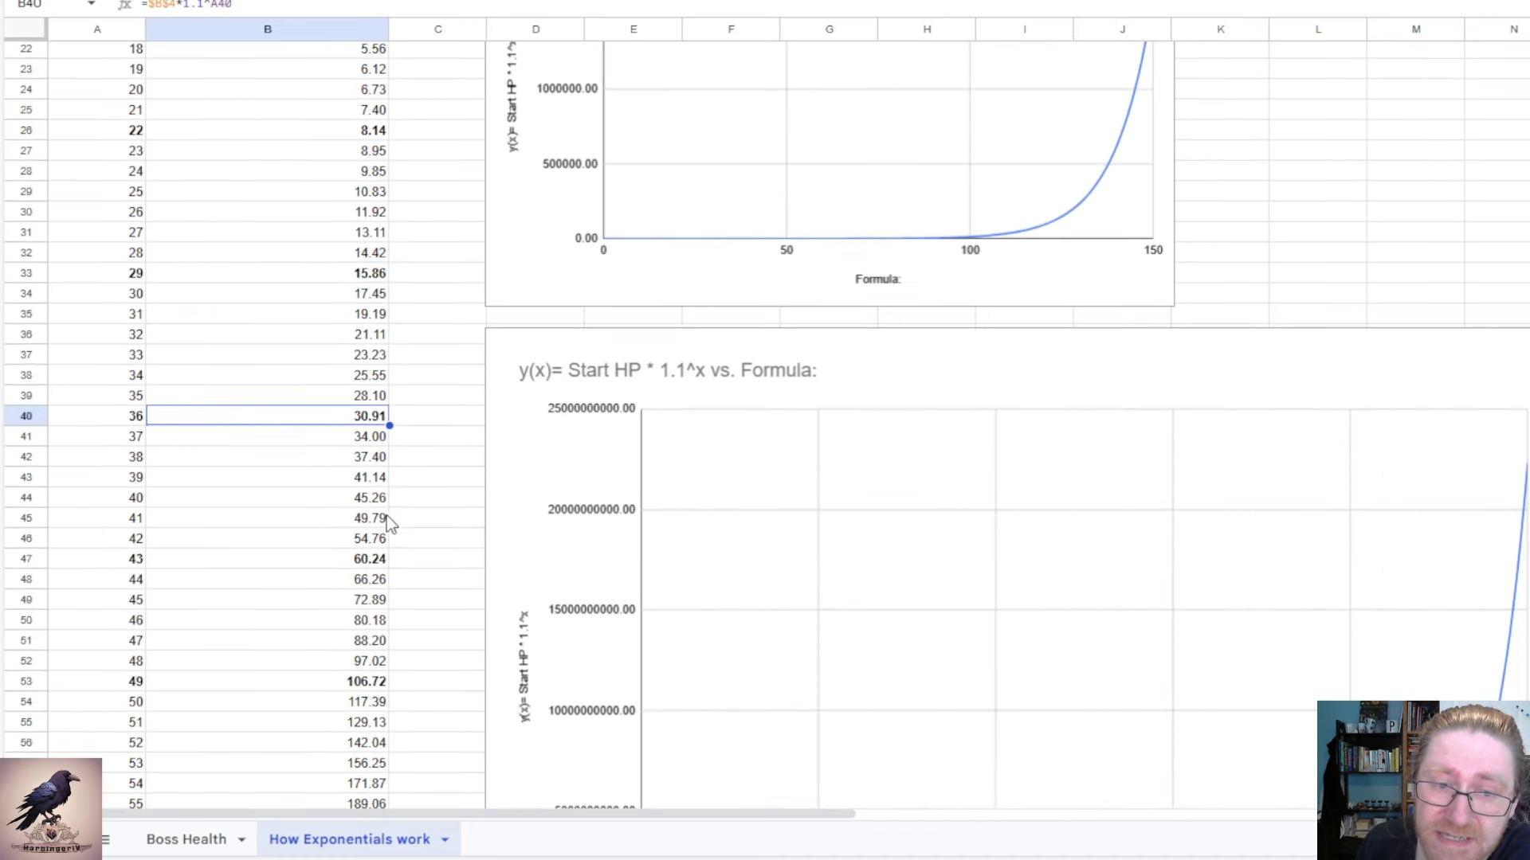
pyautogui.scroll(-2, 386, 391)
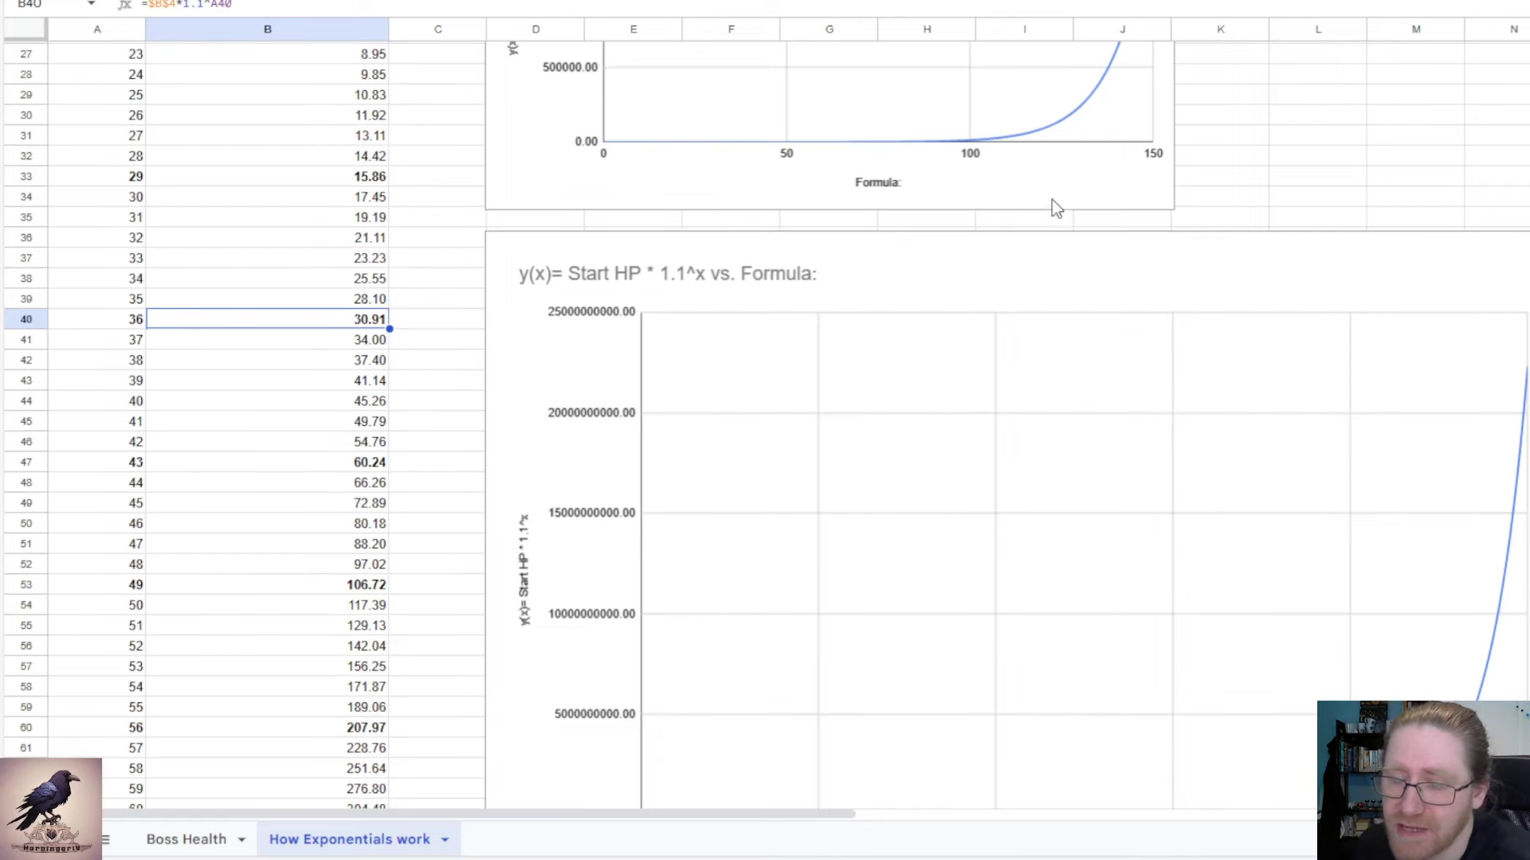
pyautogui.scroll(6, 1120, 242)
pyautogui.click(1316, 285)
pyautogui.scroll(2, 1313, 291)
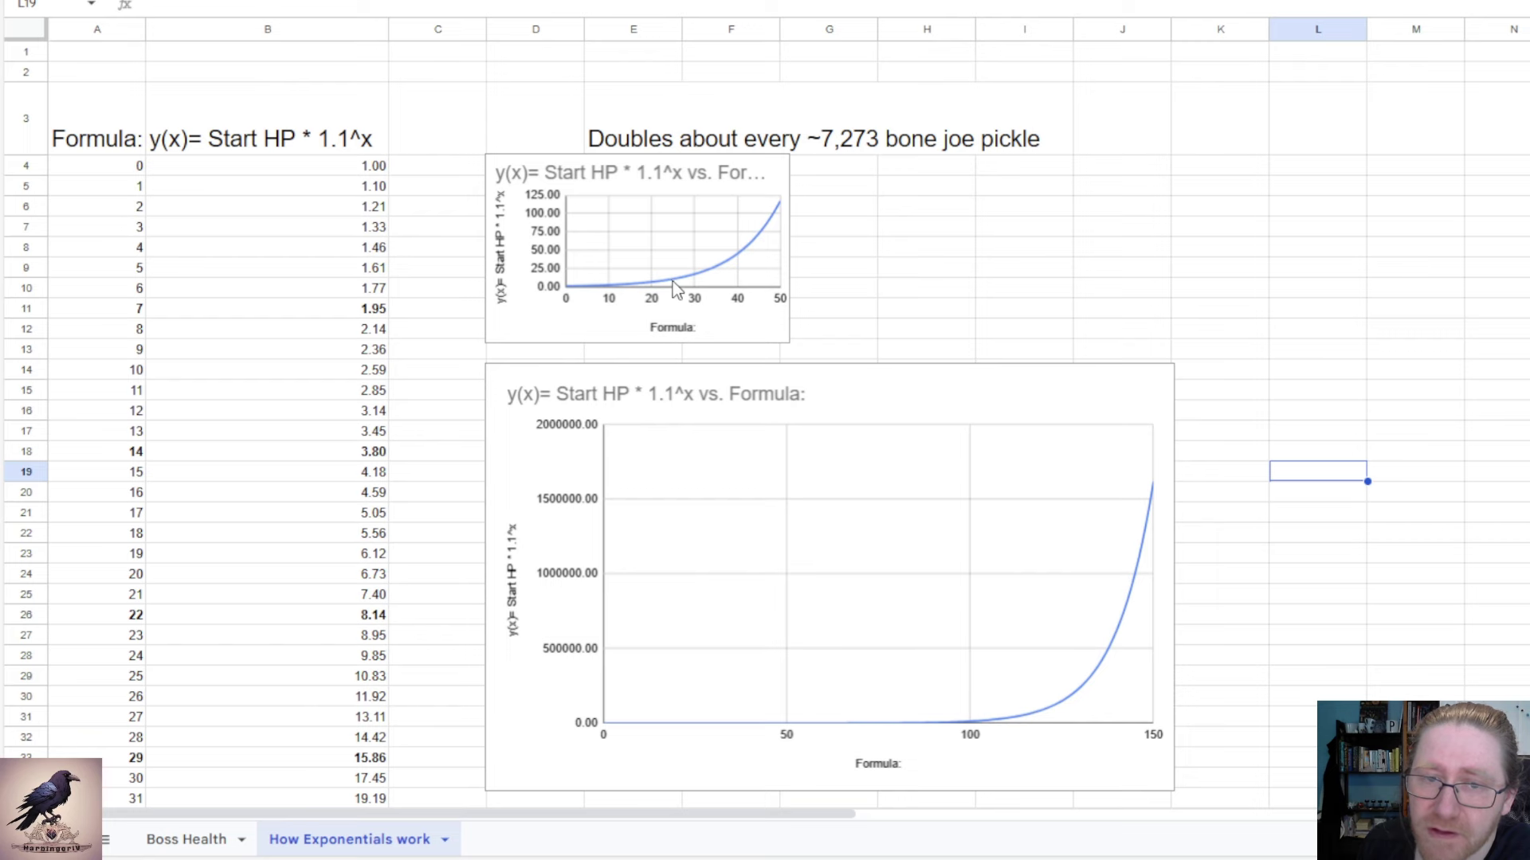
# Check the growth values at 24 and 250 pickles, then switch to the Boss Health sheet.
pyautogui.click(385, 655)
pyautogui.scroll(-2, 474, 604)
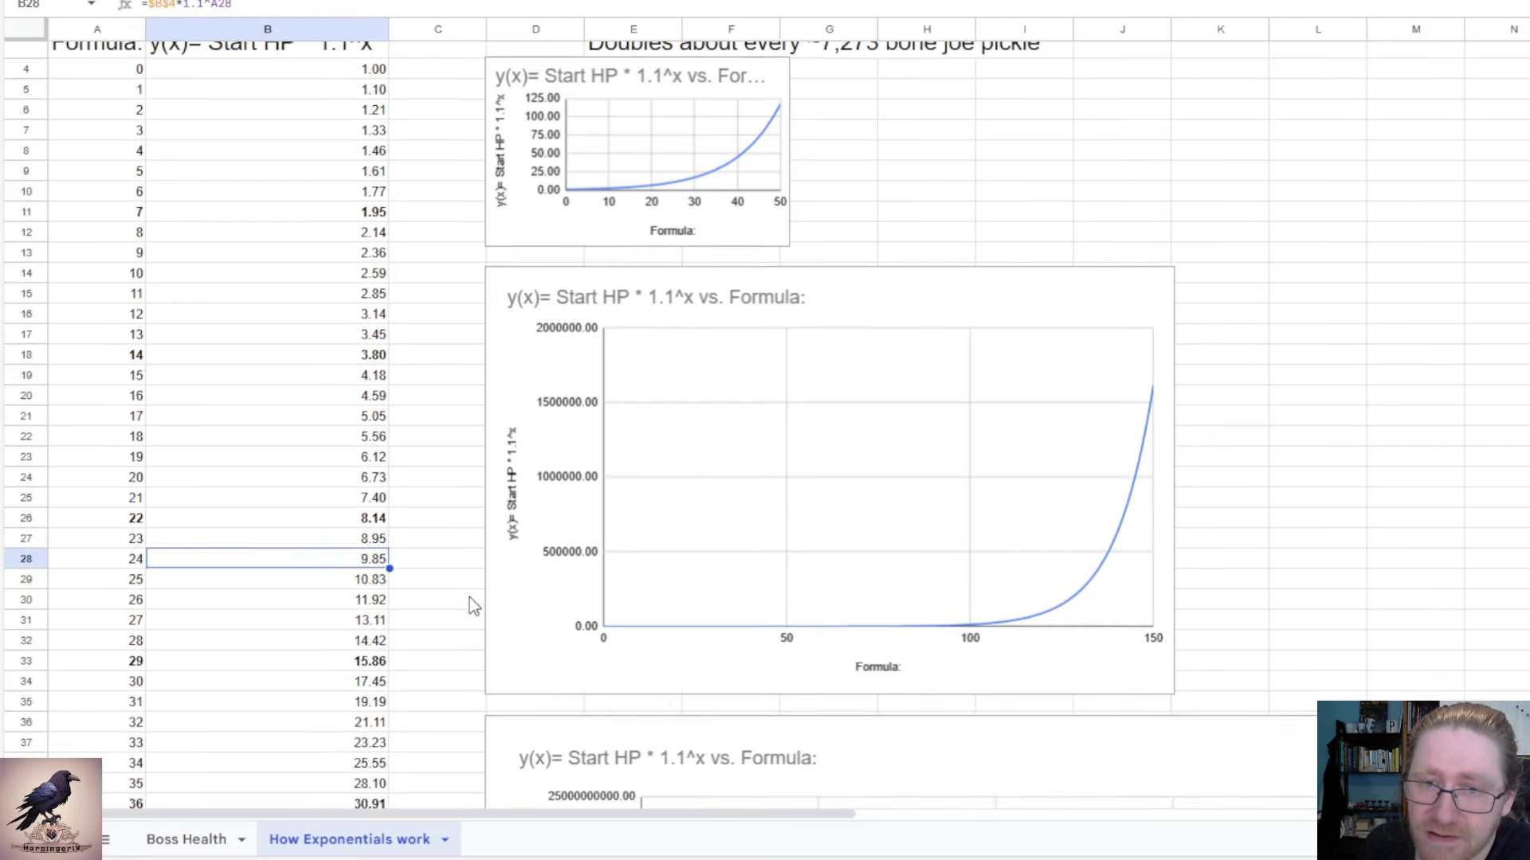
pyautogui.scroll(-2, 470, 598)
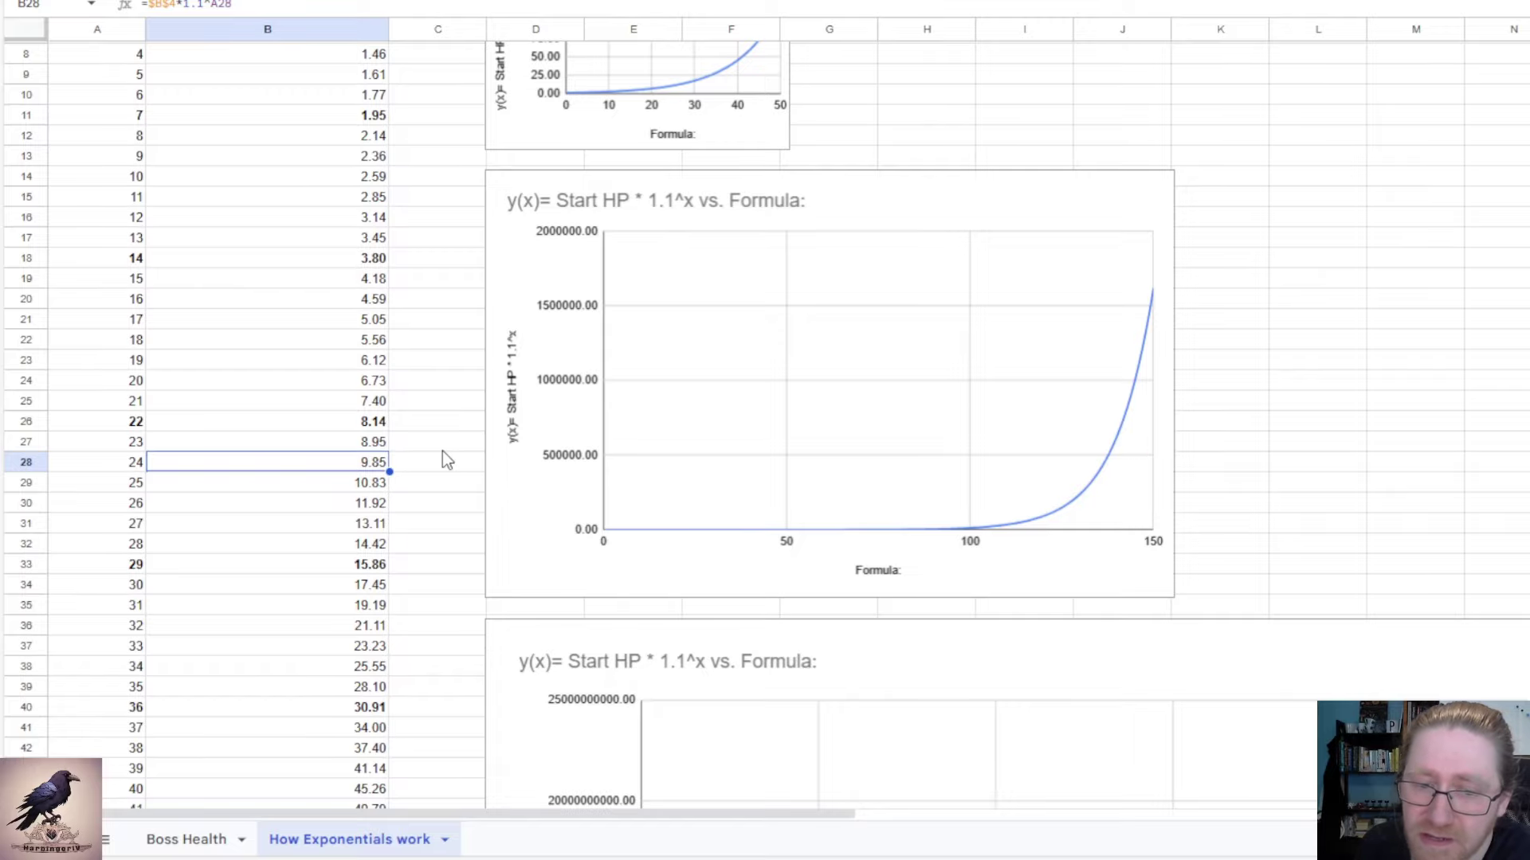
pyautogui.scroll(-20, 443, 453)
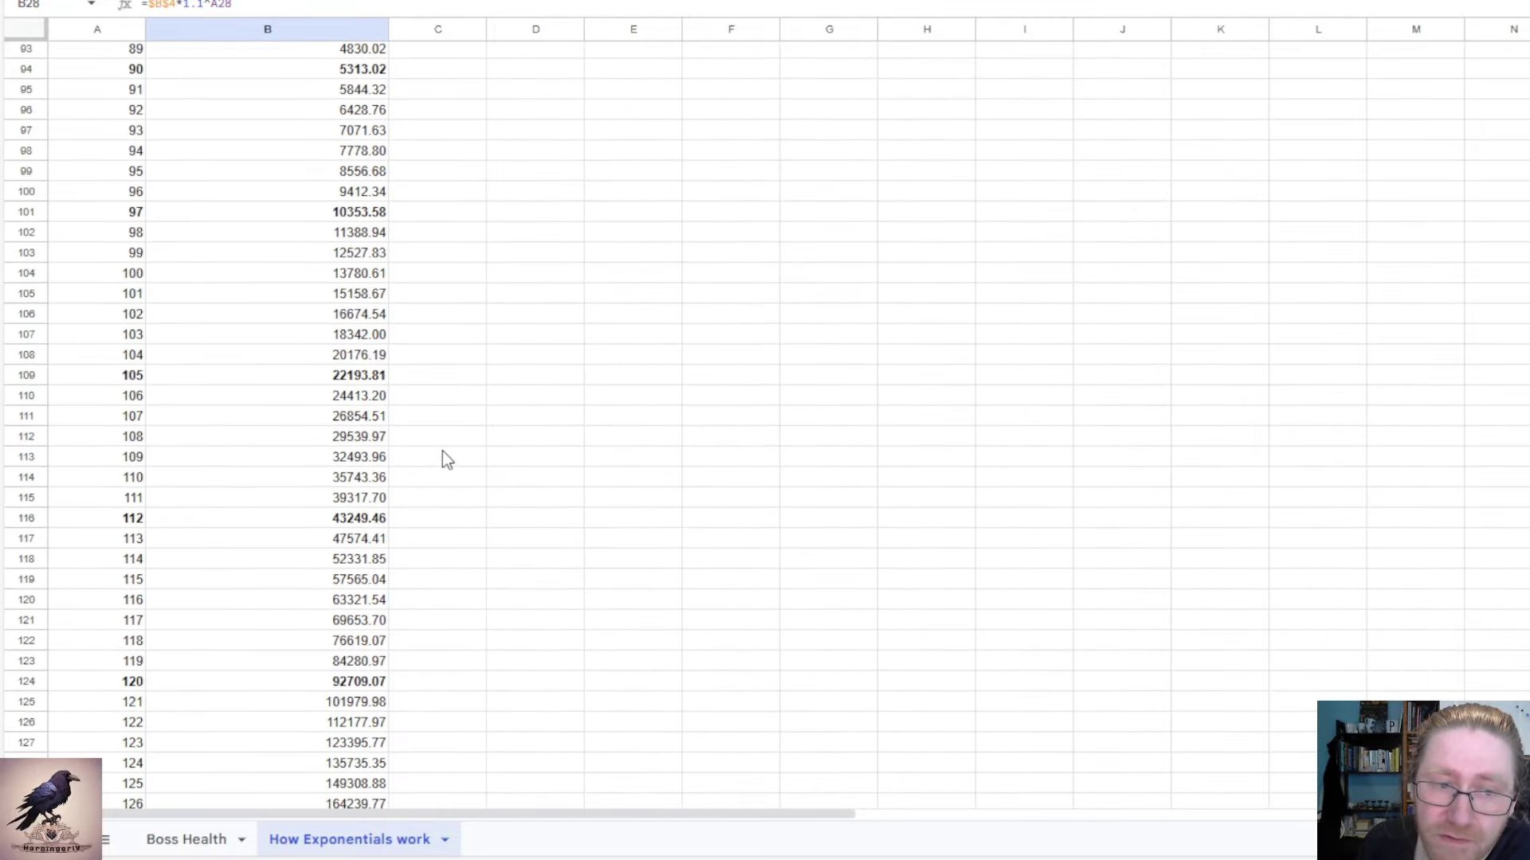
pyautogui.scroll(-20, 444, 452)
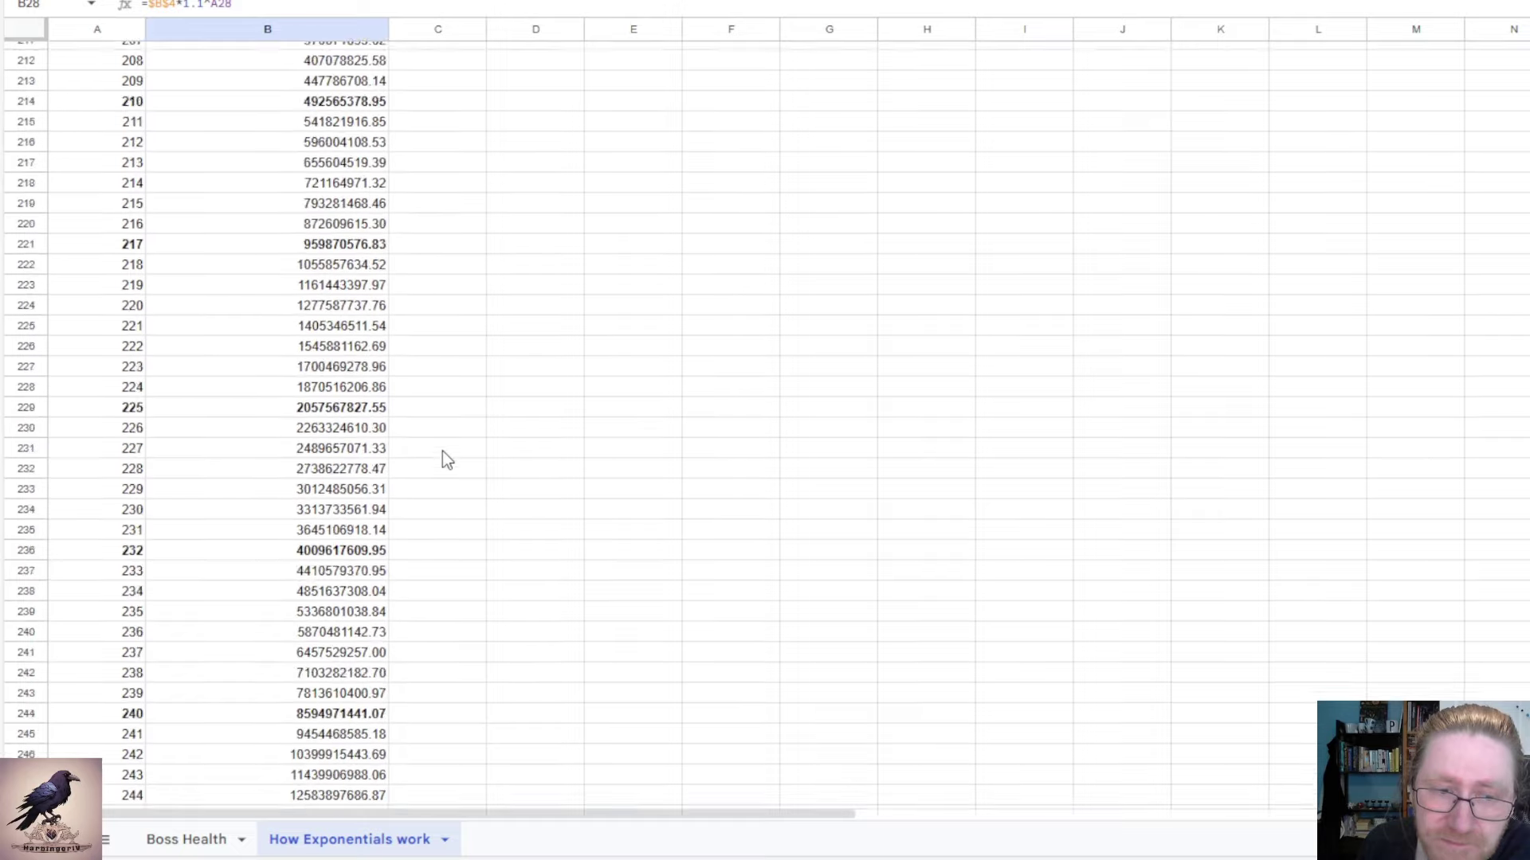
pyautogui.scroll(-3, 403, 549)
pyautogui.click(293, 629)
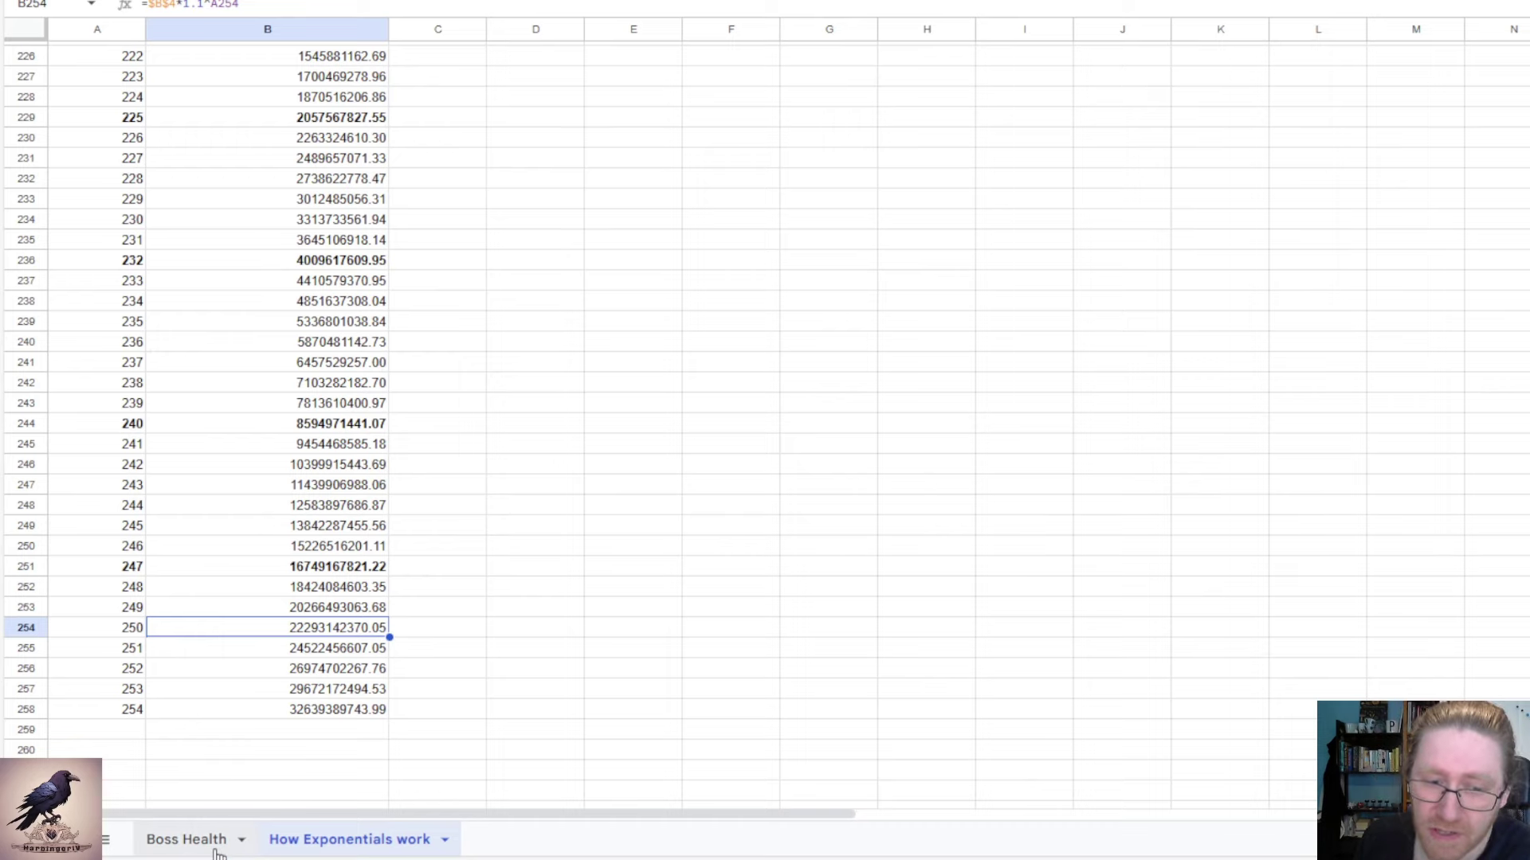
pyautogui.click(187, 840)
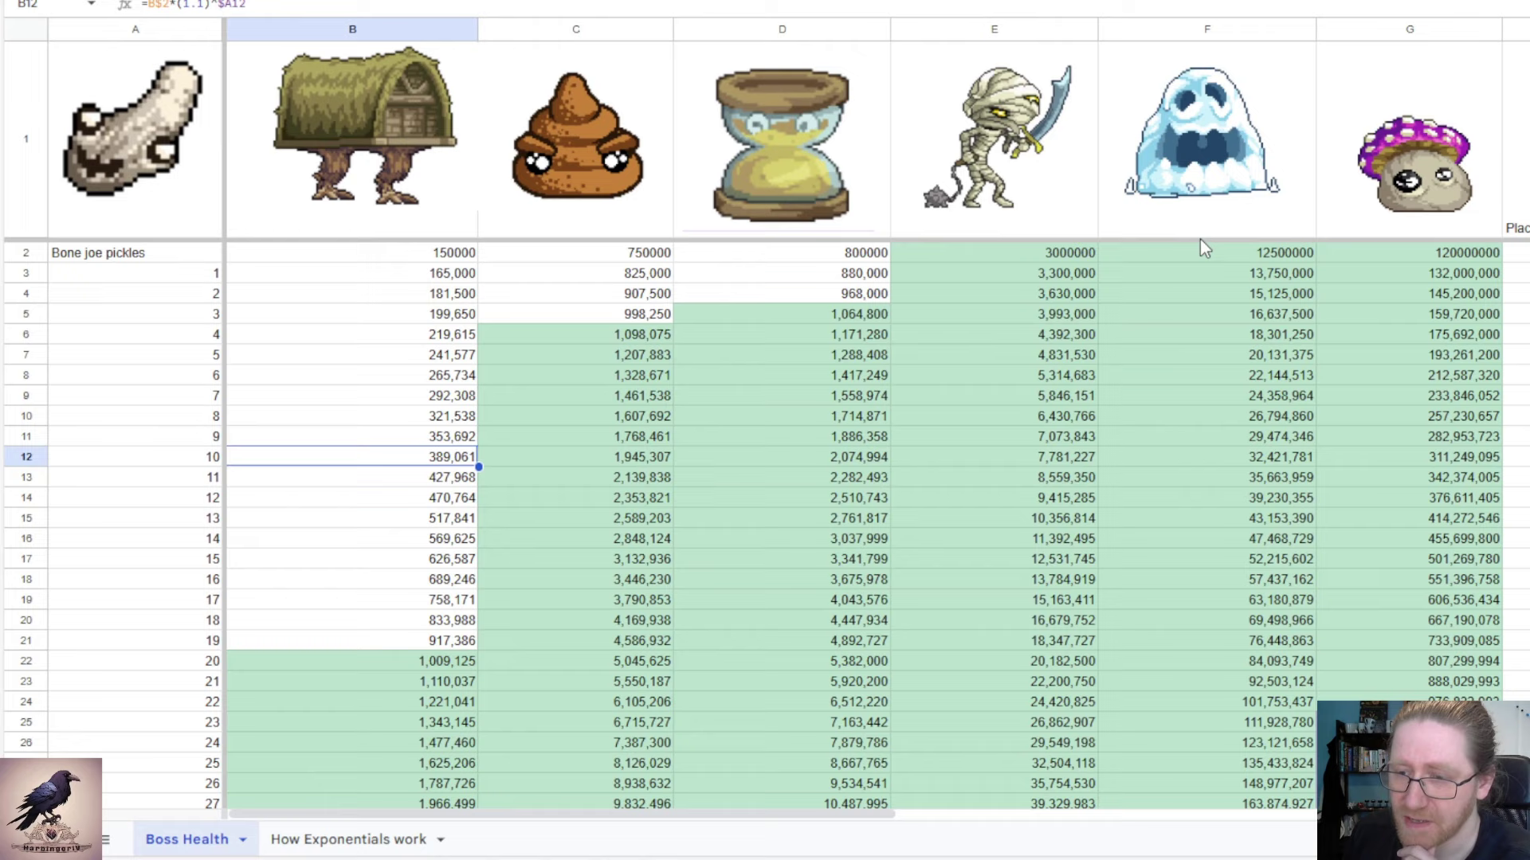
# Check the mushroom boss's health at 109 pickles in the Boss Health sheet.
pyautogui.click(1426, 478)
pyautogui.scroll(-3, 1438, 414)
pyautogui.scroll(-13, 1438, 410)
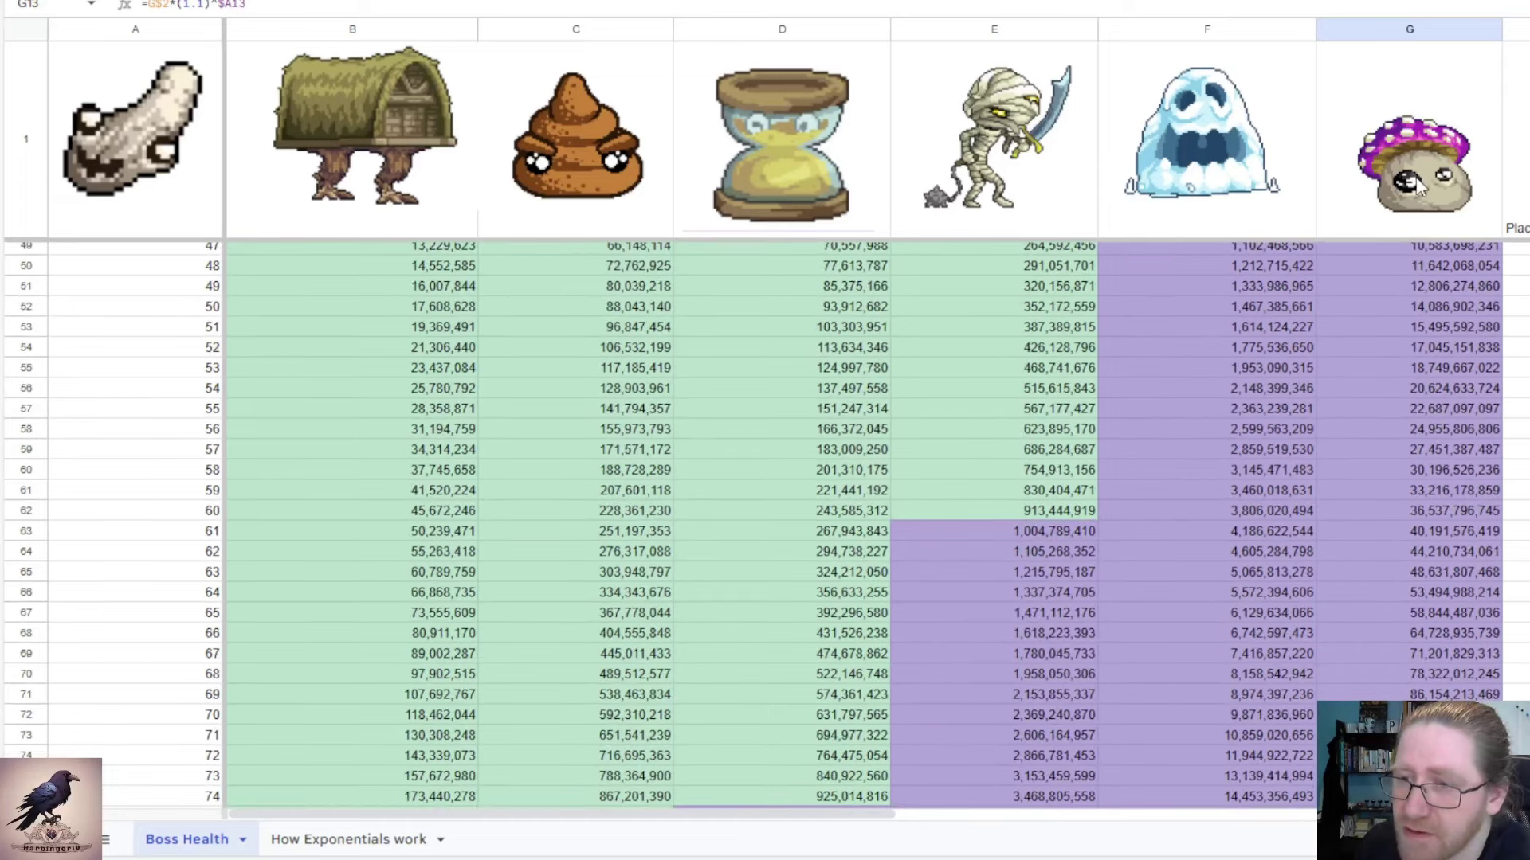
pyautogui.scroll(-3, 1438, 406)
pyautogui.scroll(-3, 1442, 406)
pyautogui.scroll(-2, 977, 556)
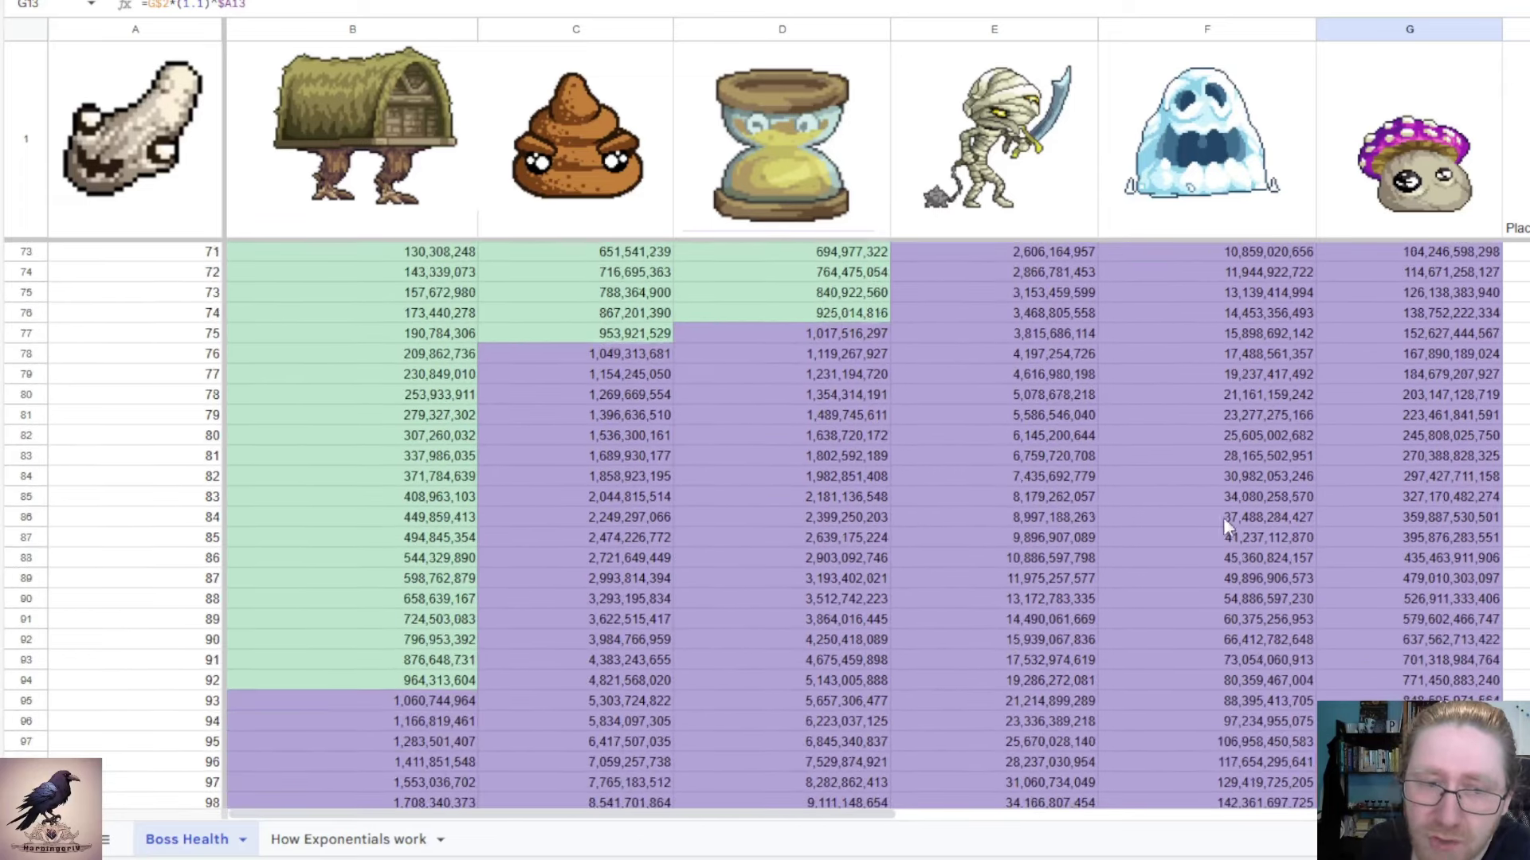
pyautogui.scroll(-2, 1097, 501)
pyautogui.scroll(-3, 1097, 500)
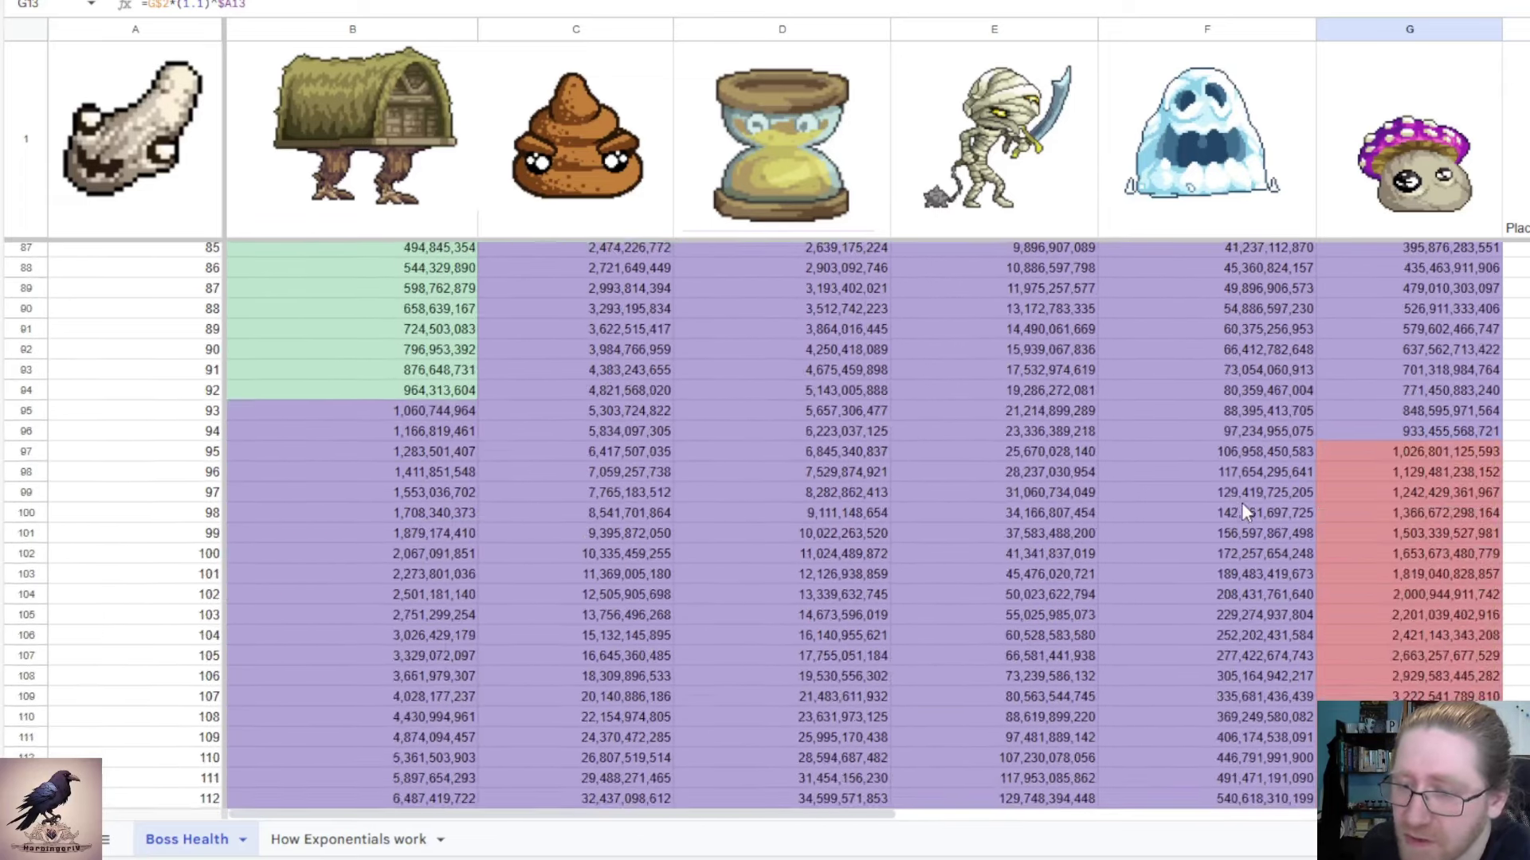
pyautogui.click(1409, 737)
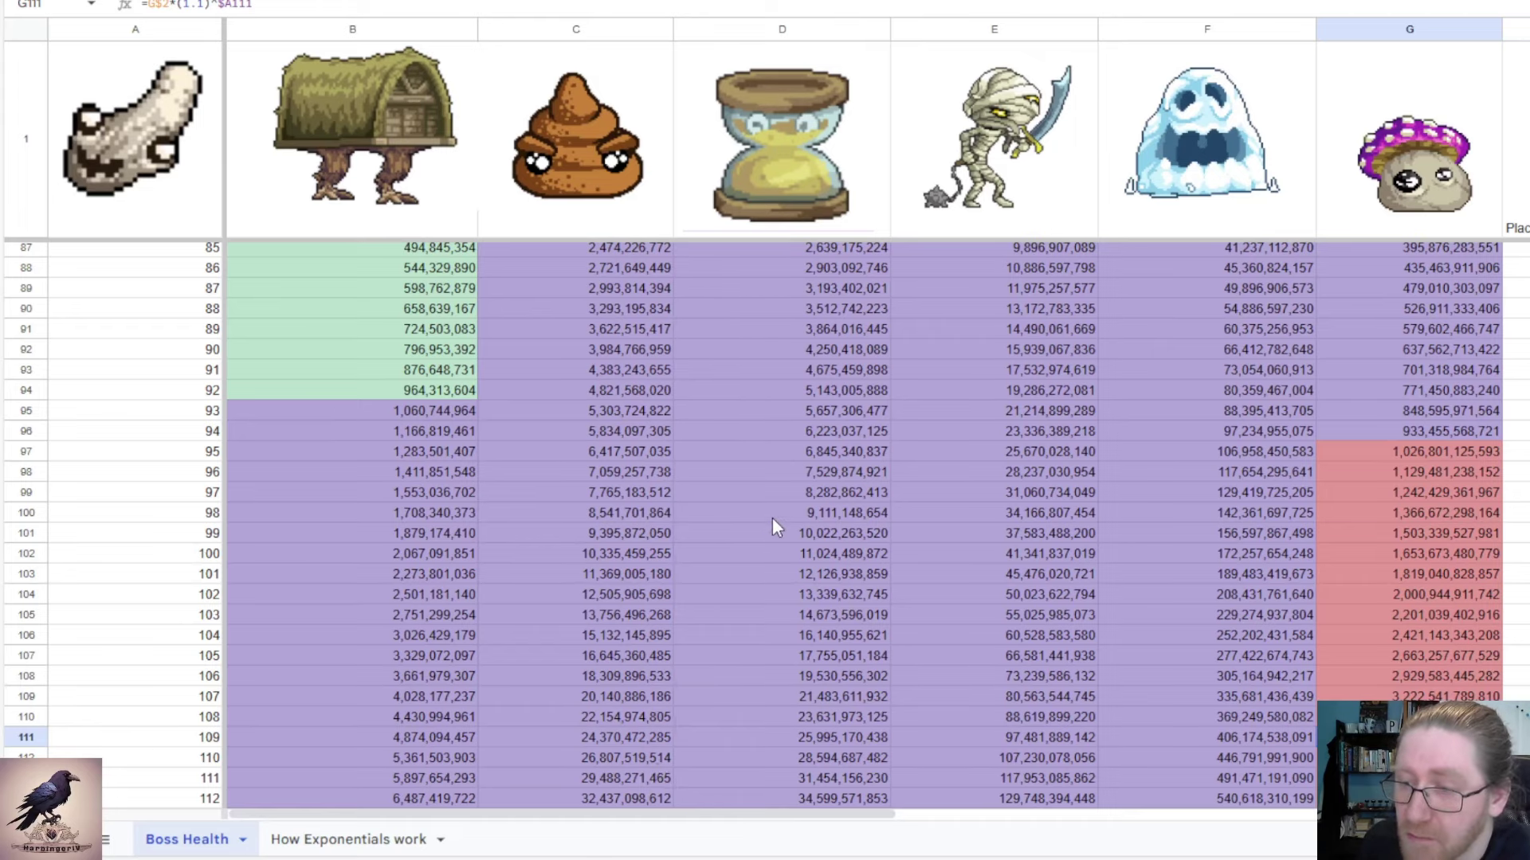
# Highlight the 150-pickle row, then check the 252 pickle count and mushroom boss health at 251.
pyautogui.scroll(-10, 772, 518)
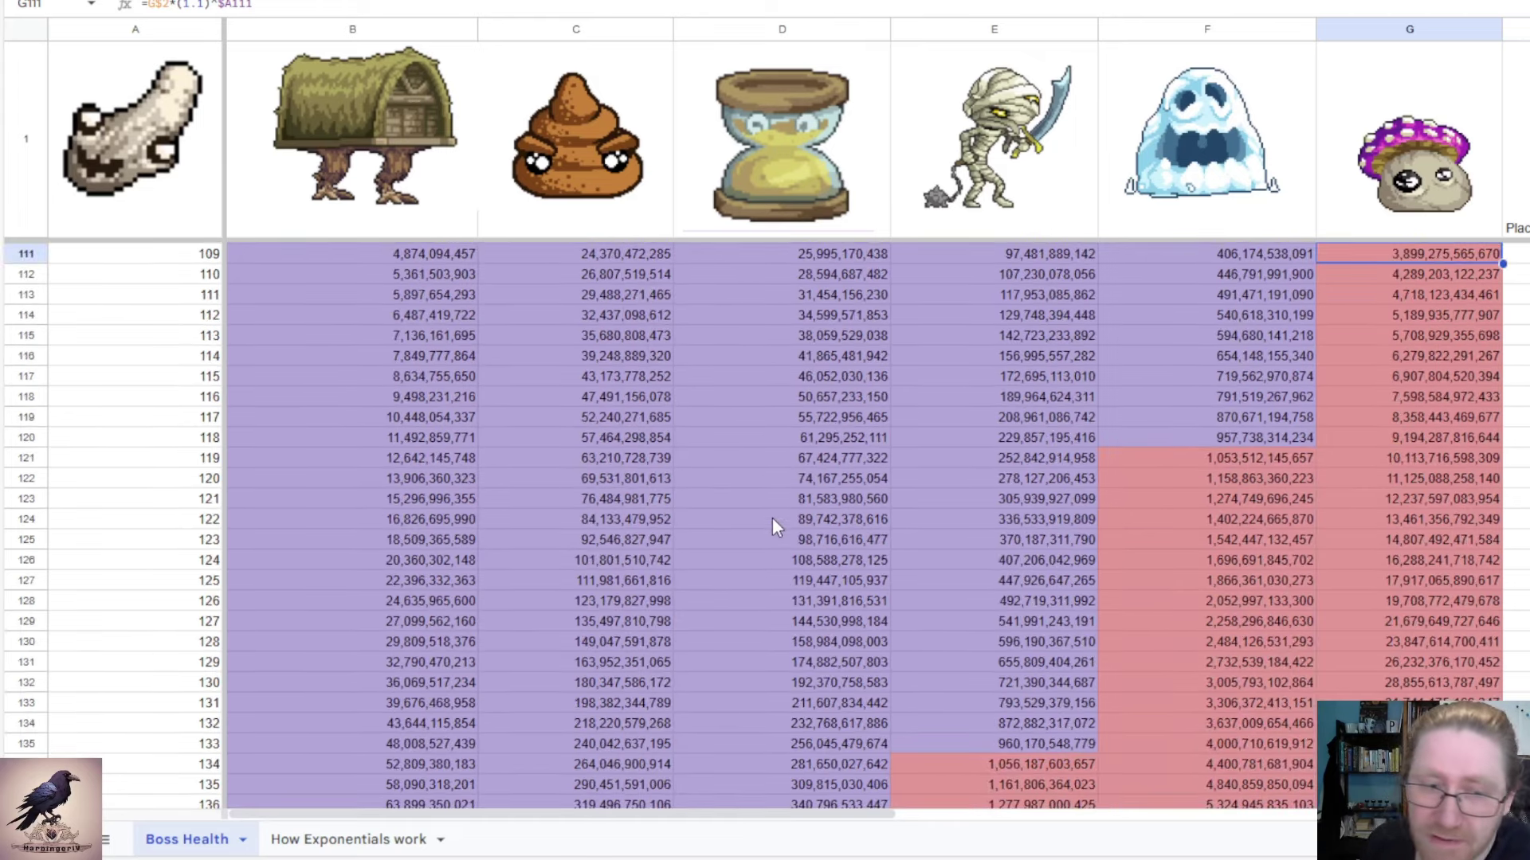
pyautogui.scroll(-8, 772, 526)
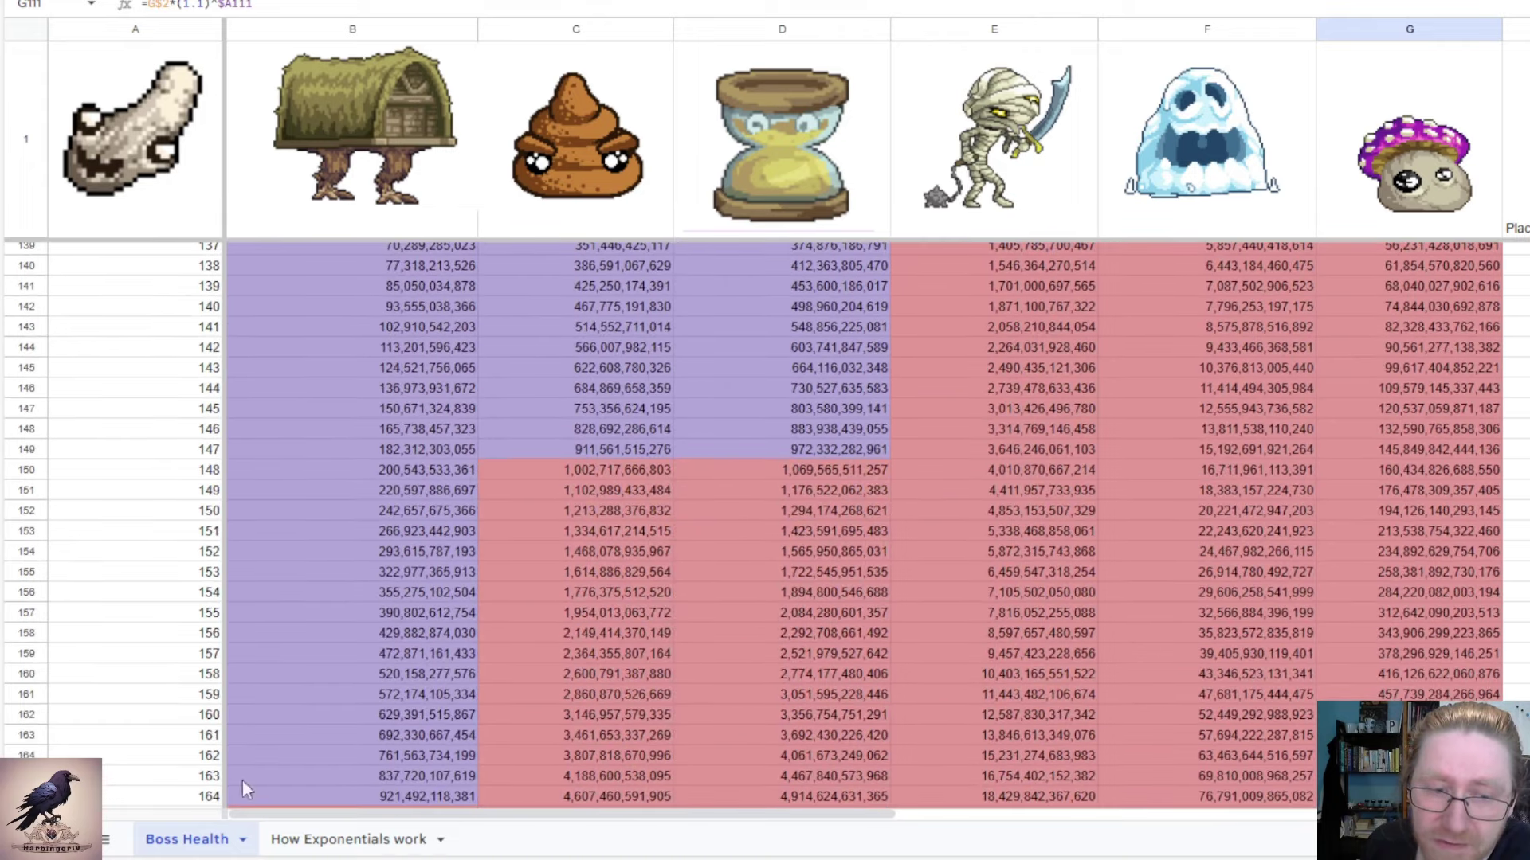
pyautogui.click(26, 511)
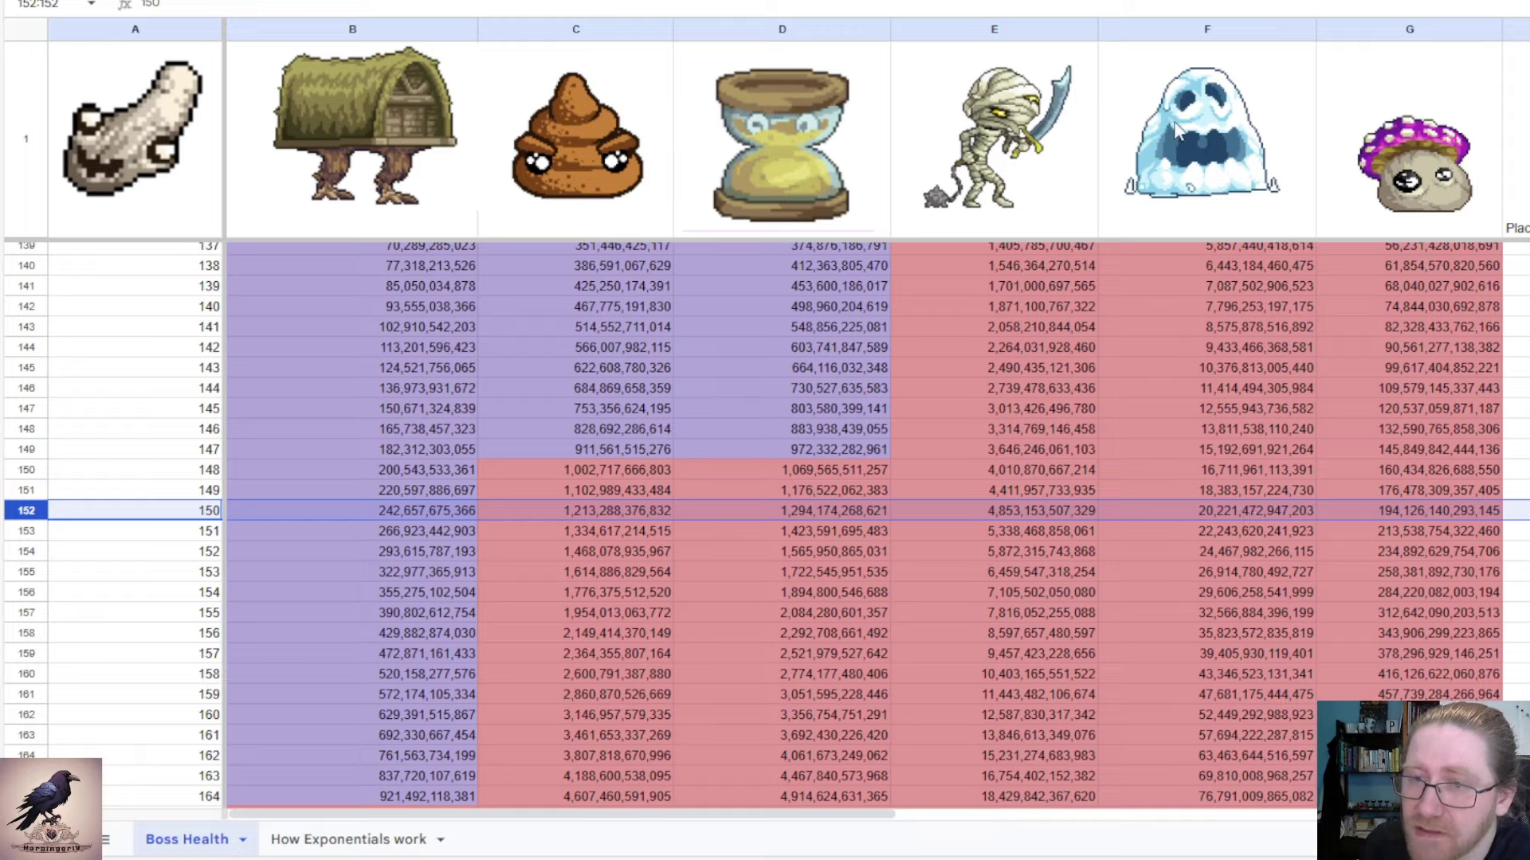
pyautogui.scroll(-20, 1219, 526)
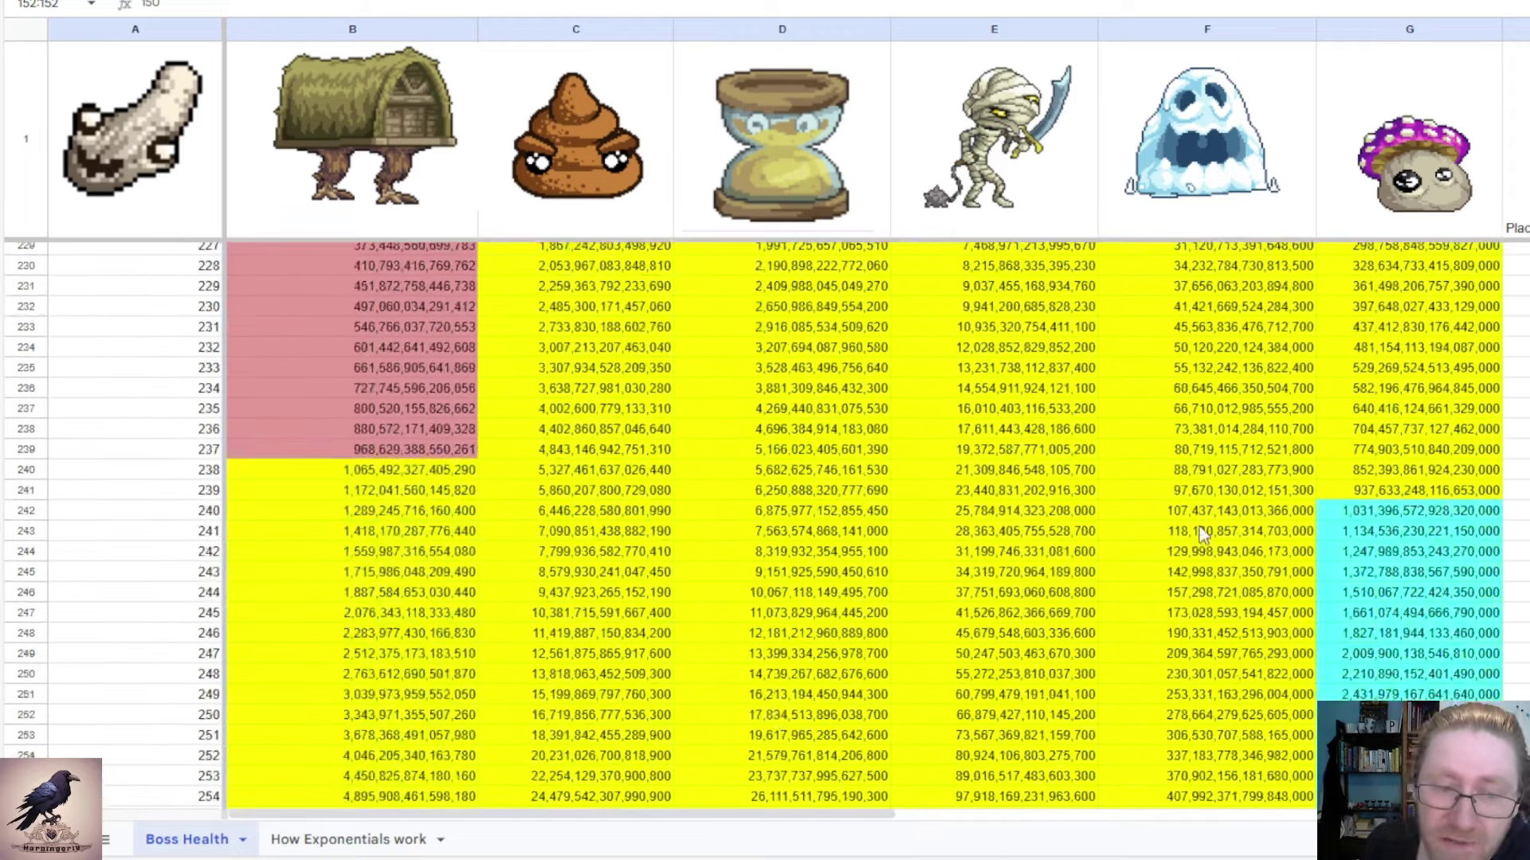
pyautogui.click(196, 757)
pyautogui.click(1410, 735)
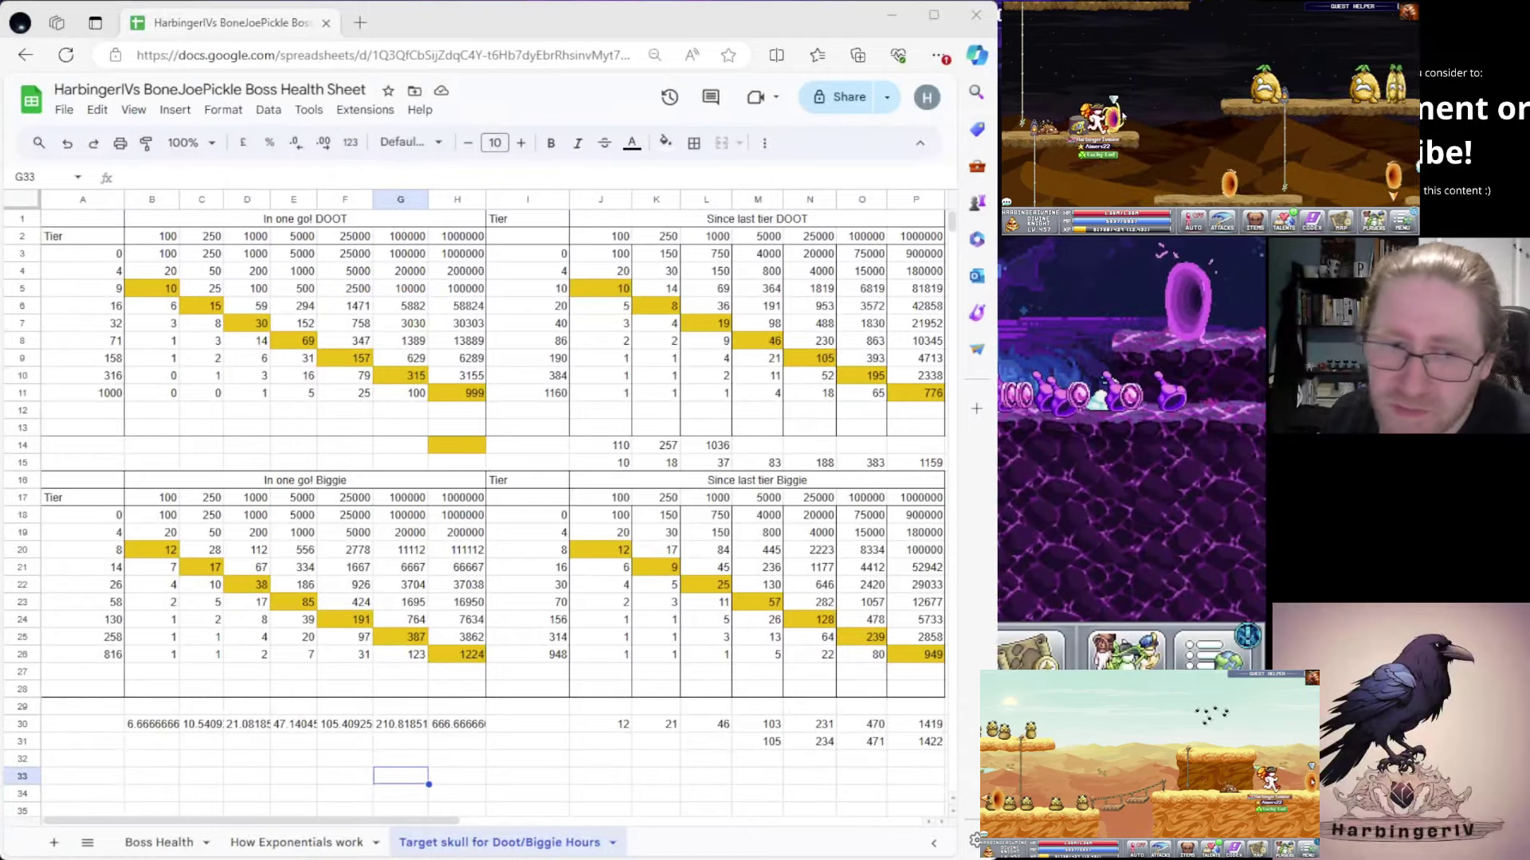
# Select an empty cell away from the DOOT tables.
pyautogui.click(151, 793)
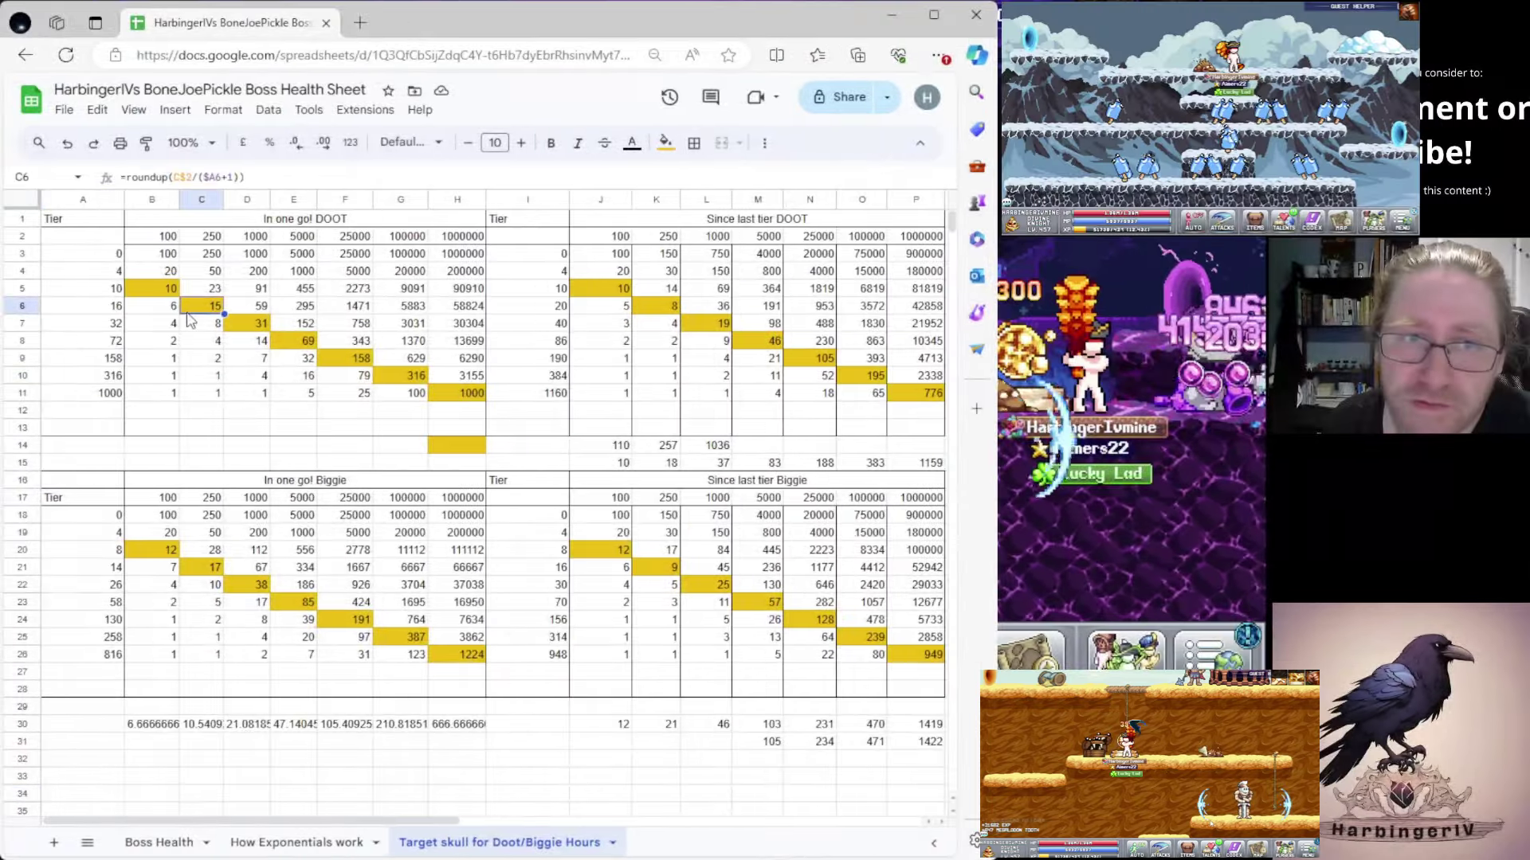
pyautogui.click(169, 236)
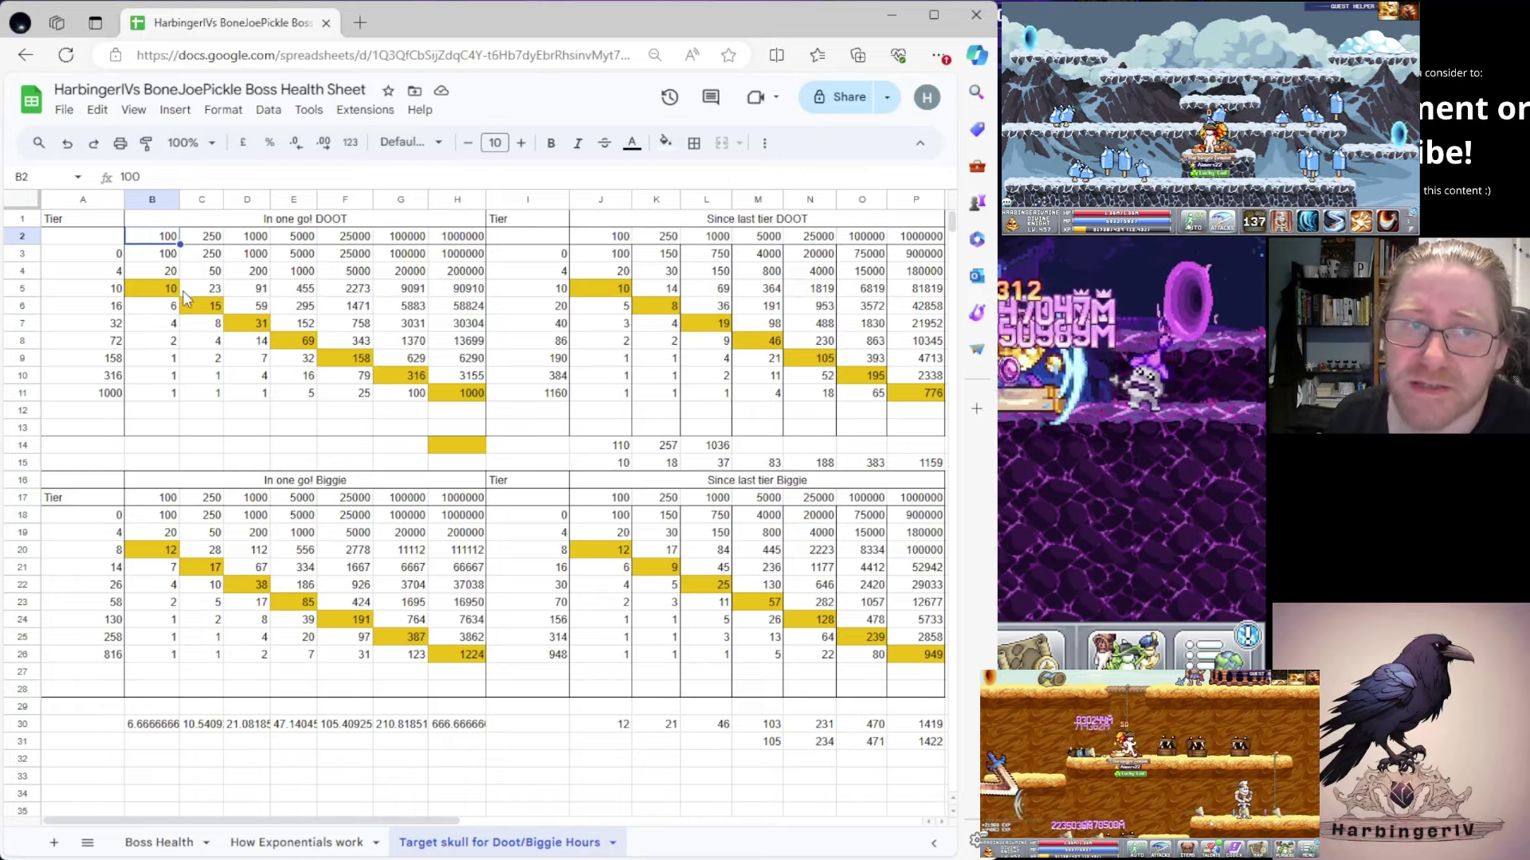
pyautogui.click(126, 290)
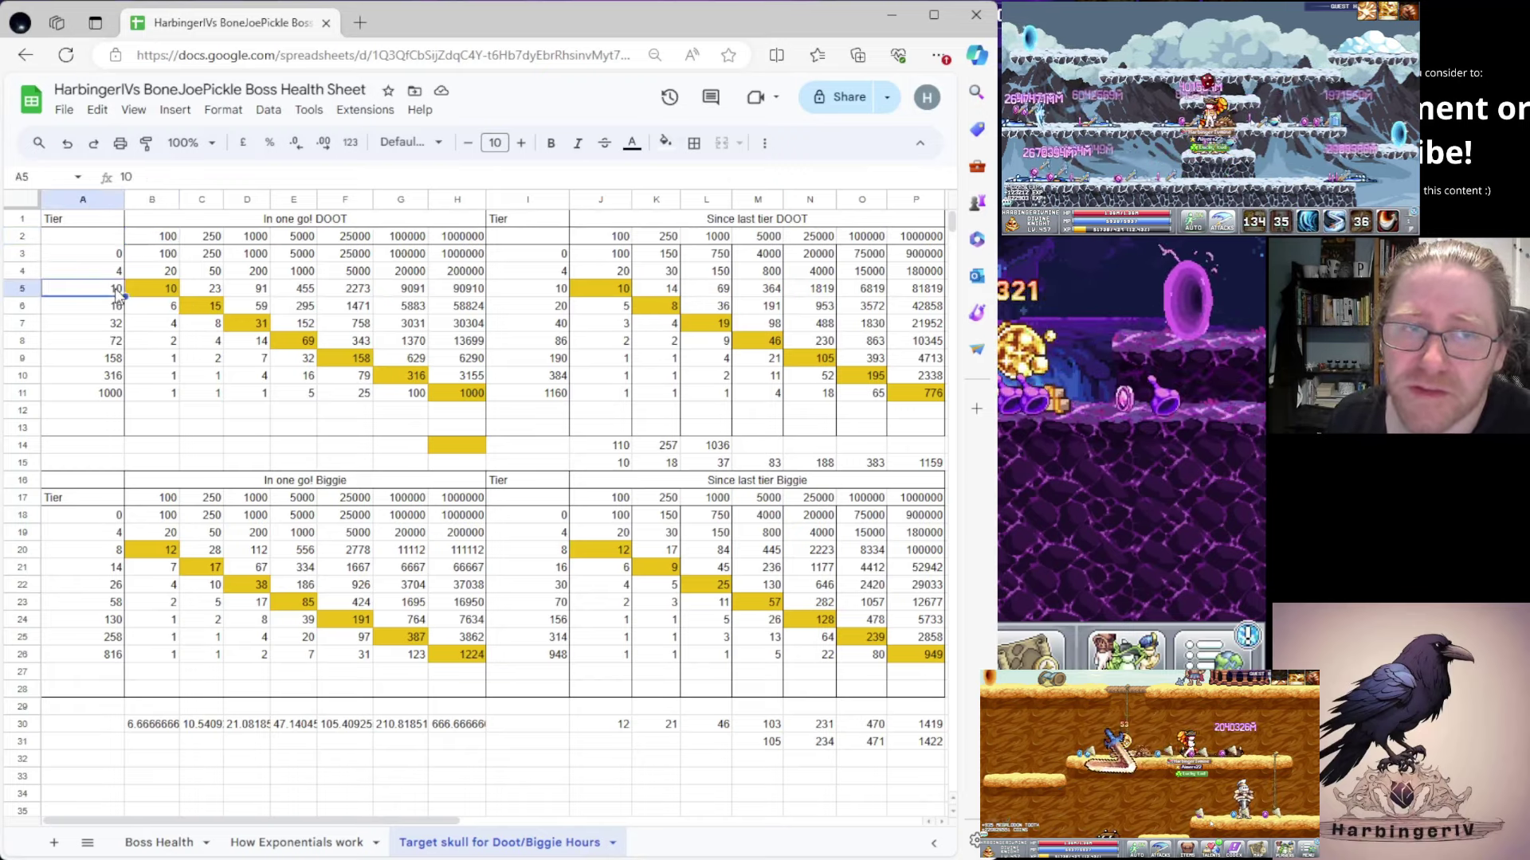
pyautogui.click(157, 291)
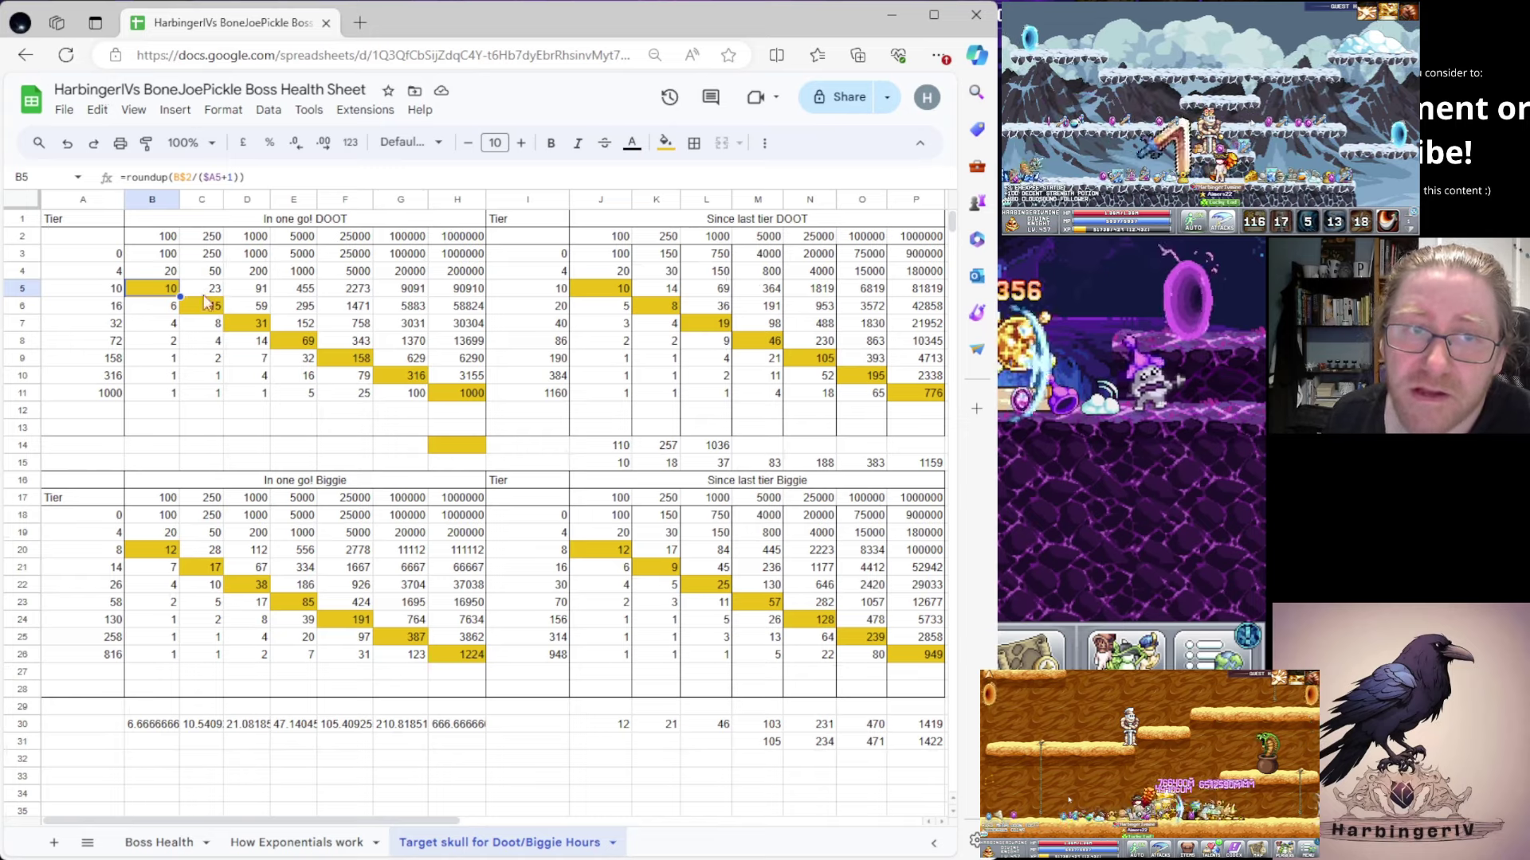
pyautogui.click(95, 309)
pyautogui.click(213, 237)
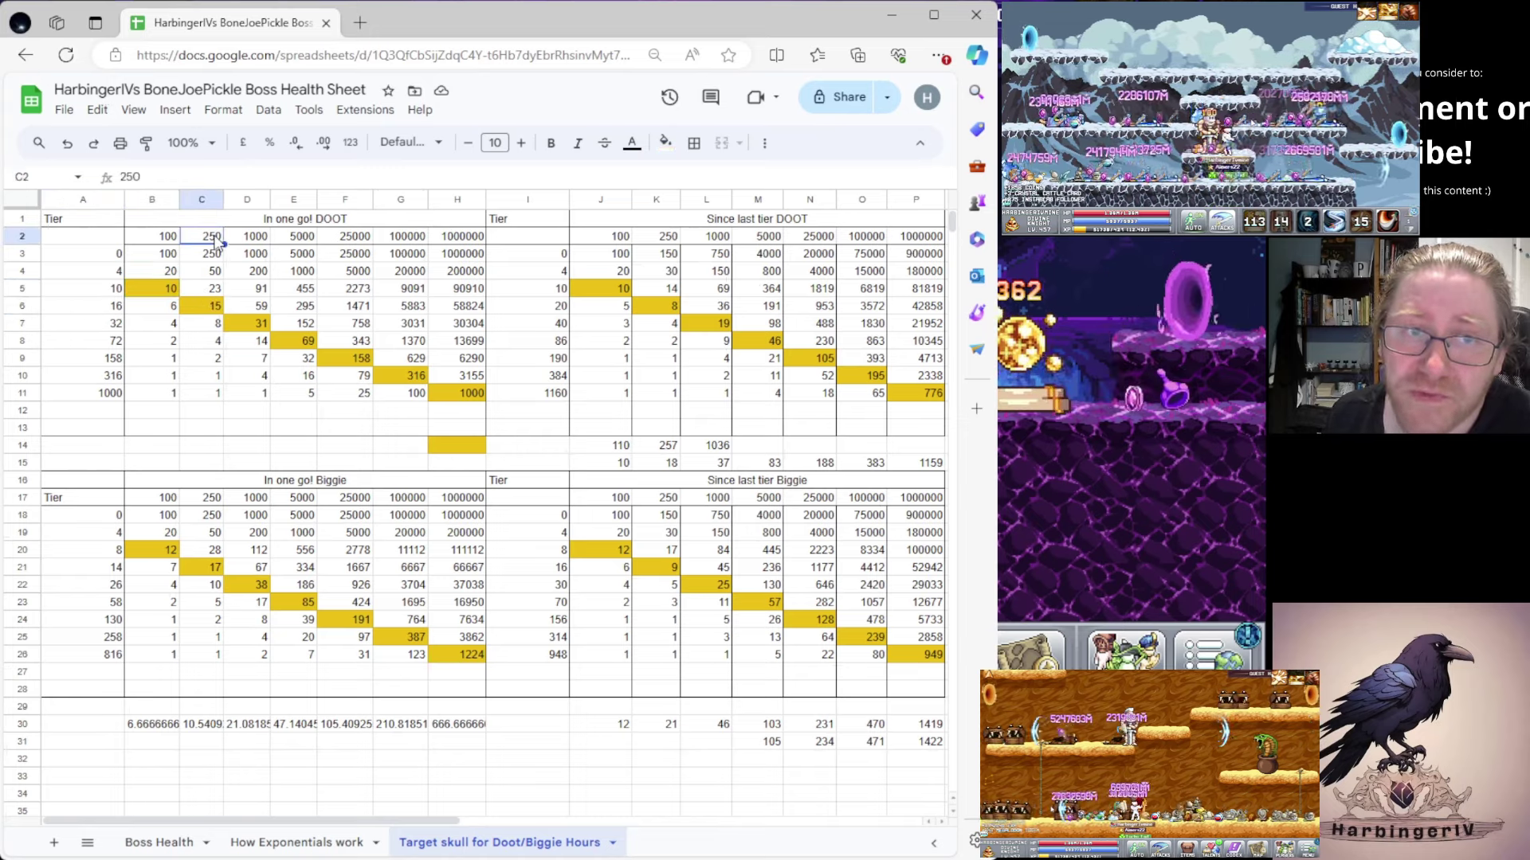
pyautogui.click(116, 313)
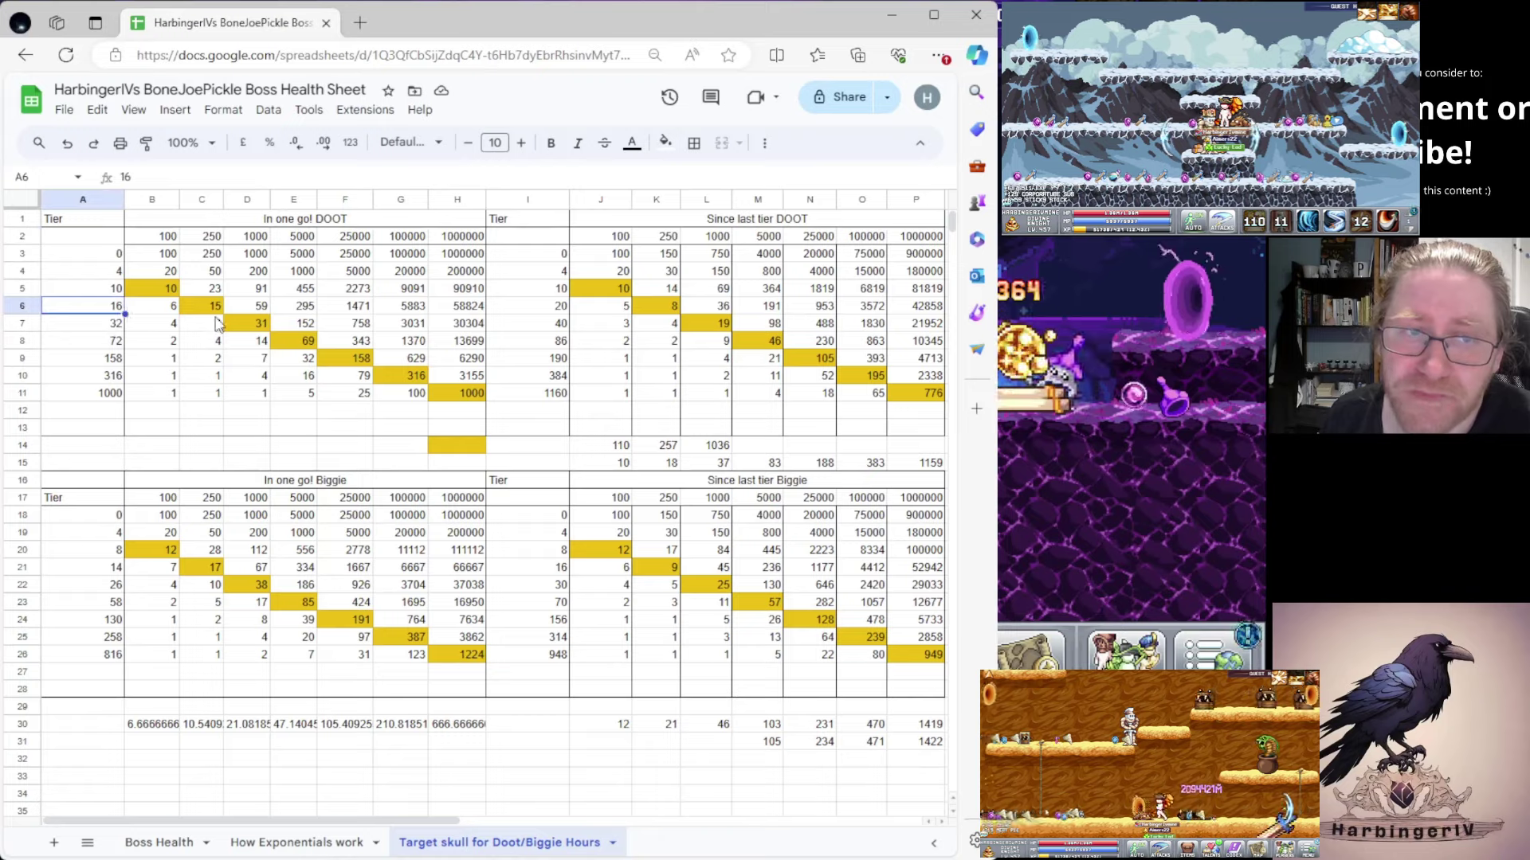
pyautogui.click(205, 311)
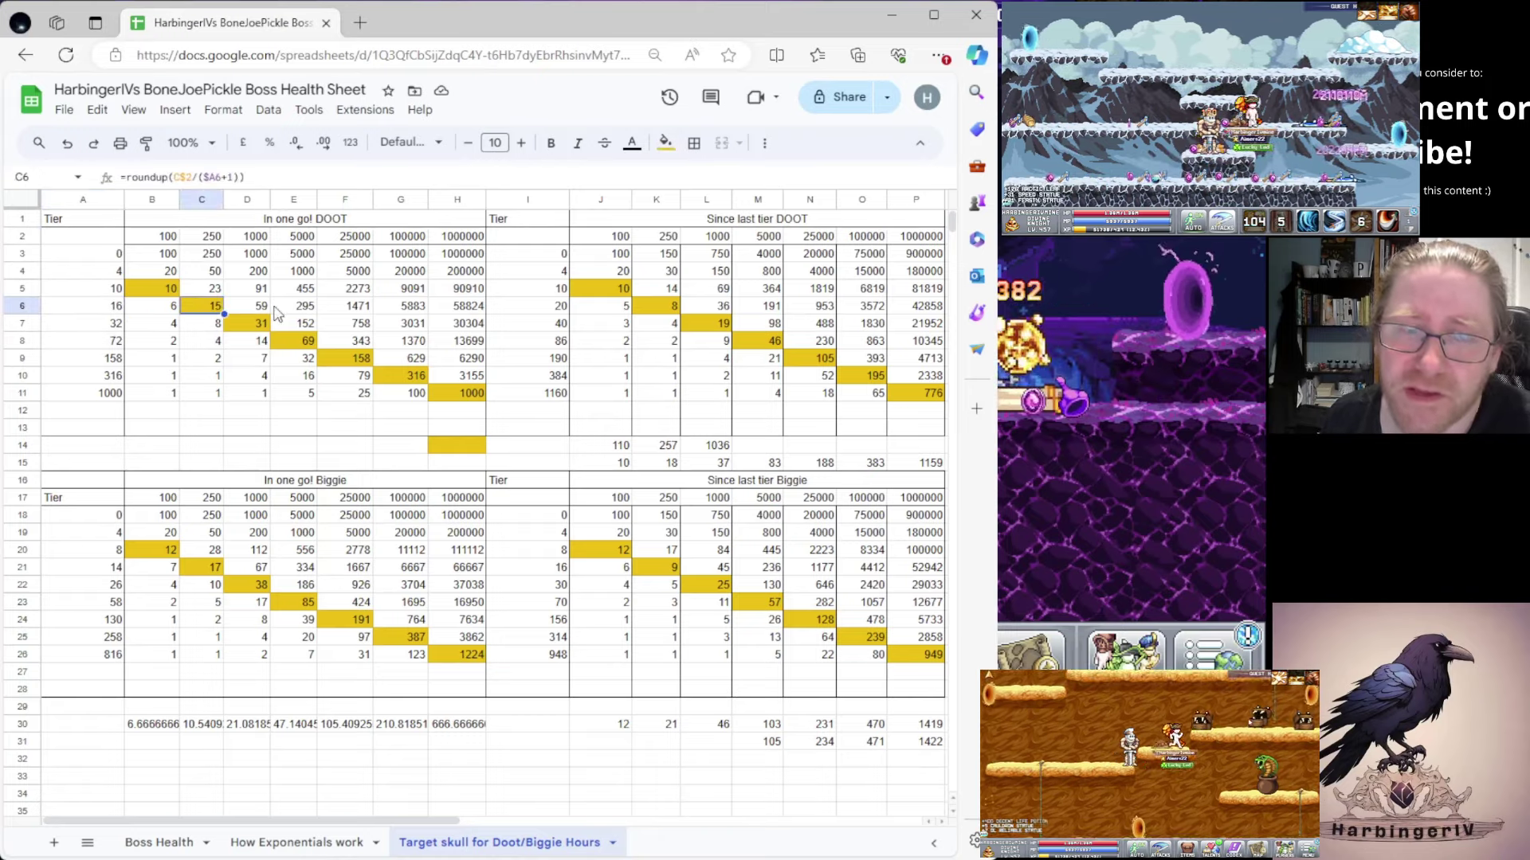
pyautogui.click(116, 326)
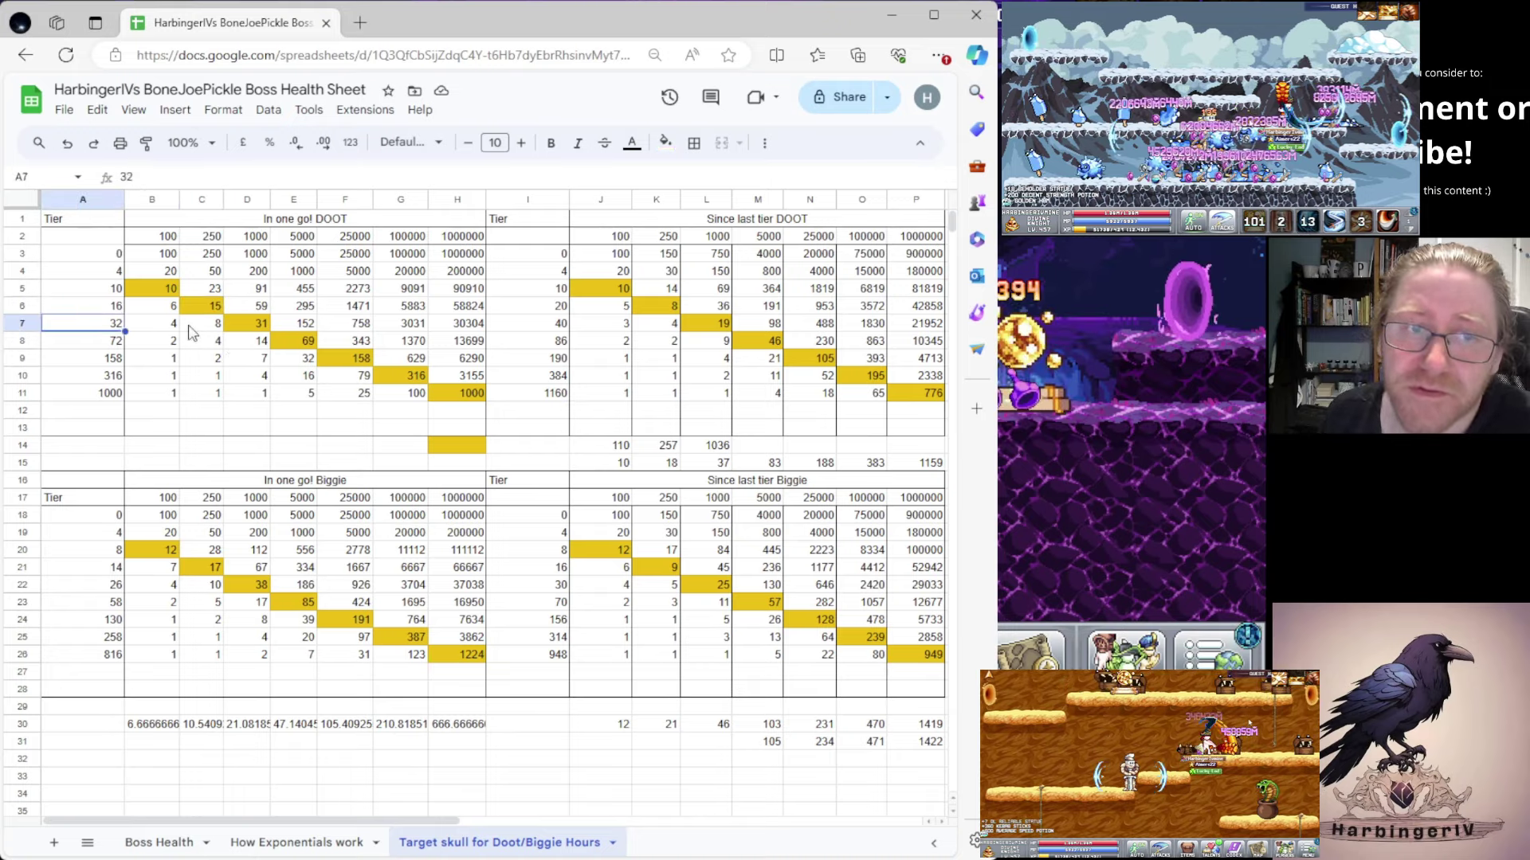
pyautogui.click(256, 238)
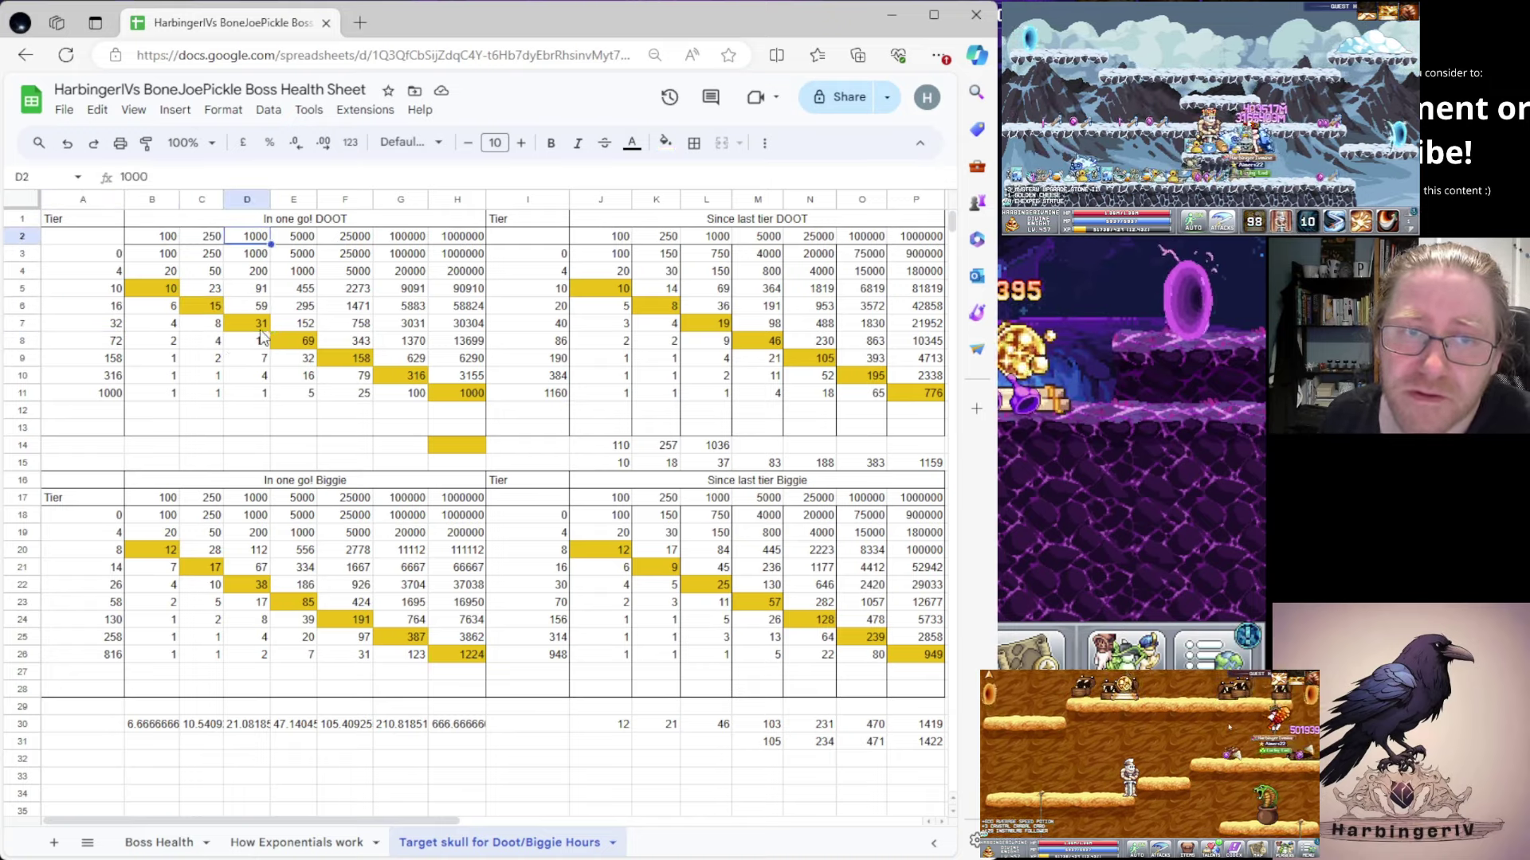
pyautogui.click(260, 327)
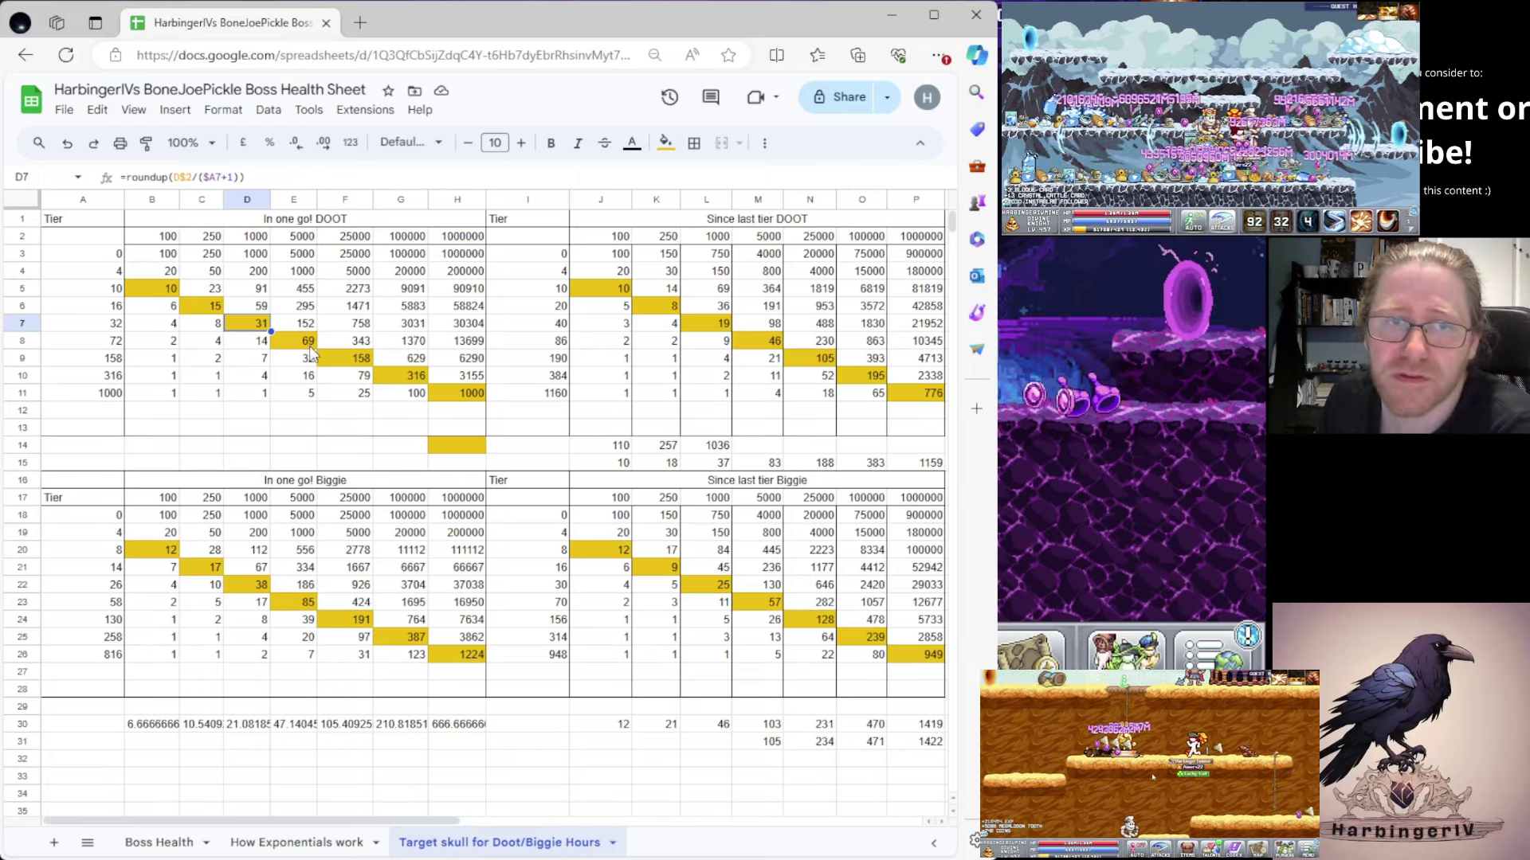
pyautogui.click(117, 344)
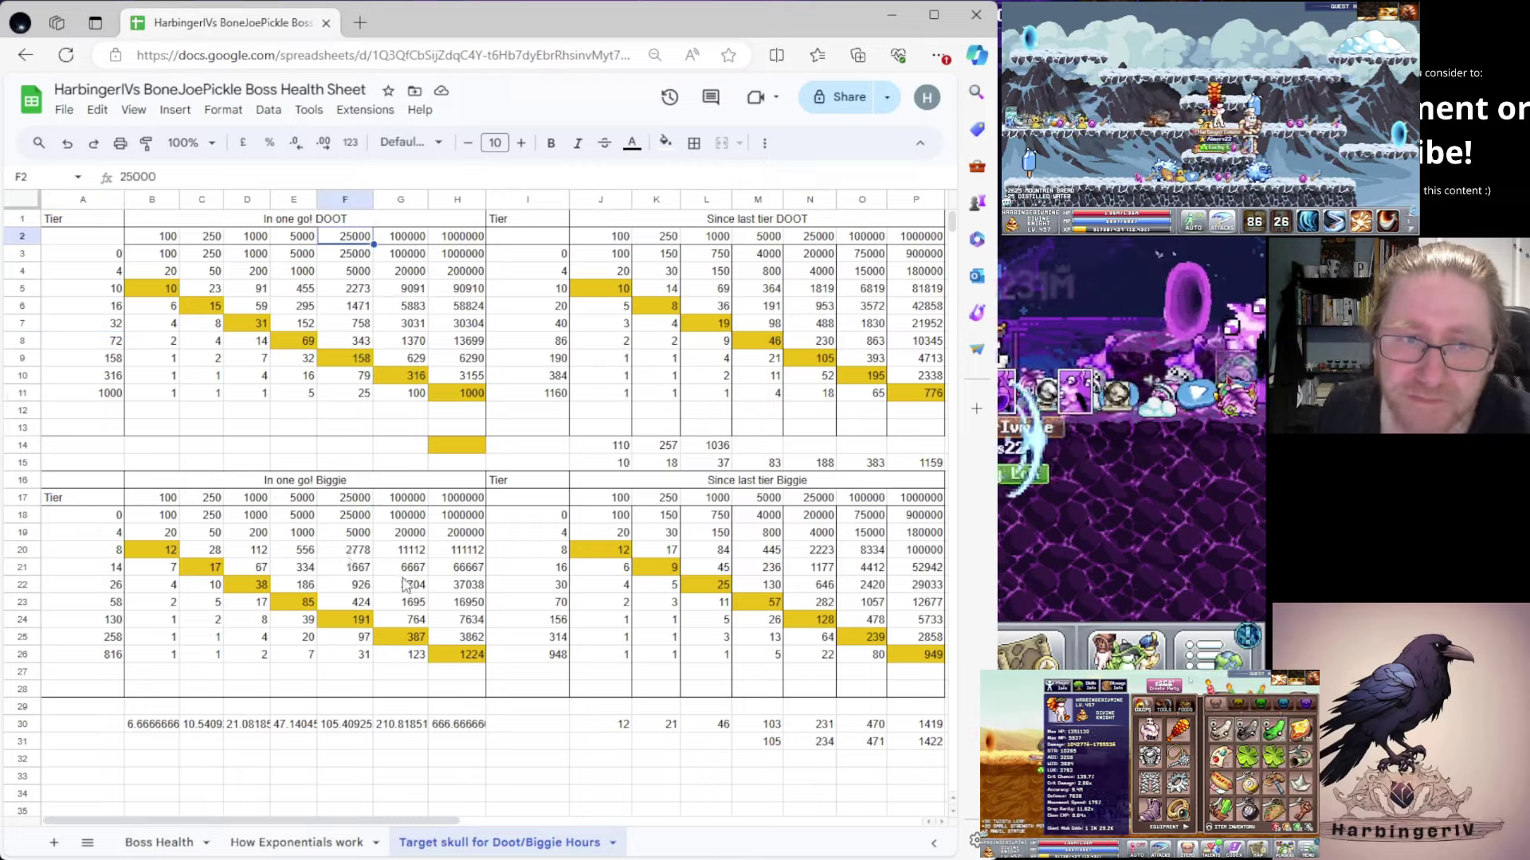
pyautogui.click(293, 550)
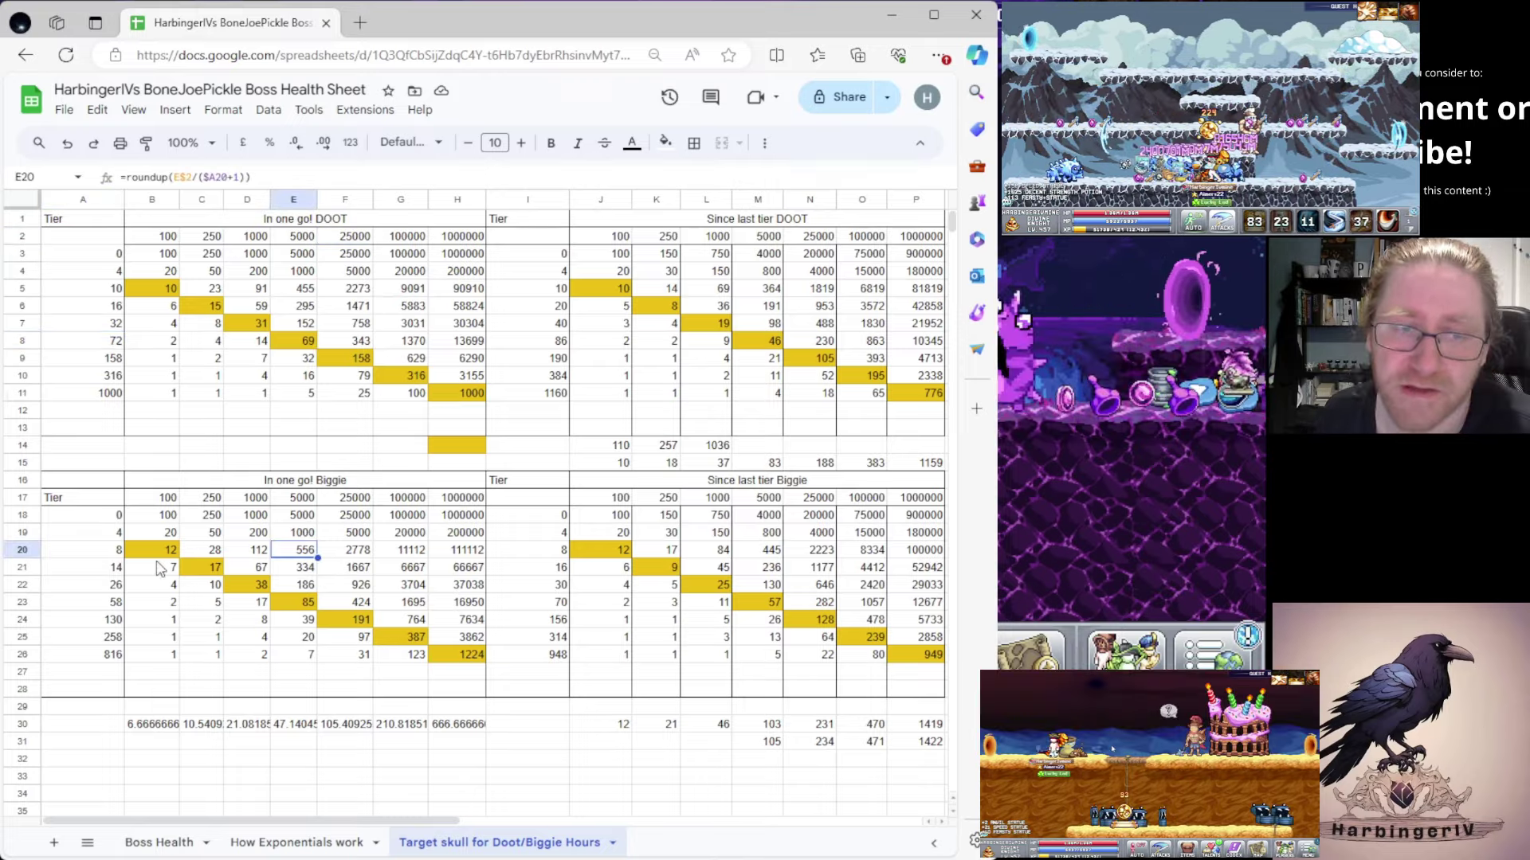
pyautogui.click(159, 555)
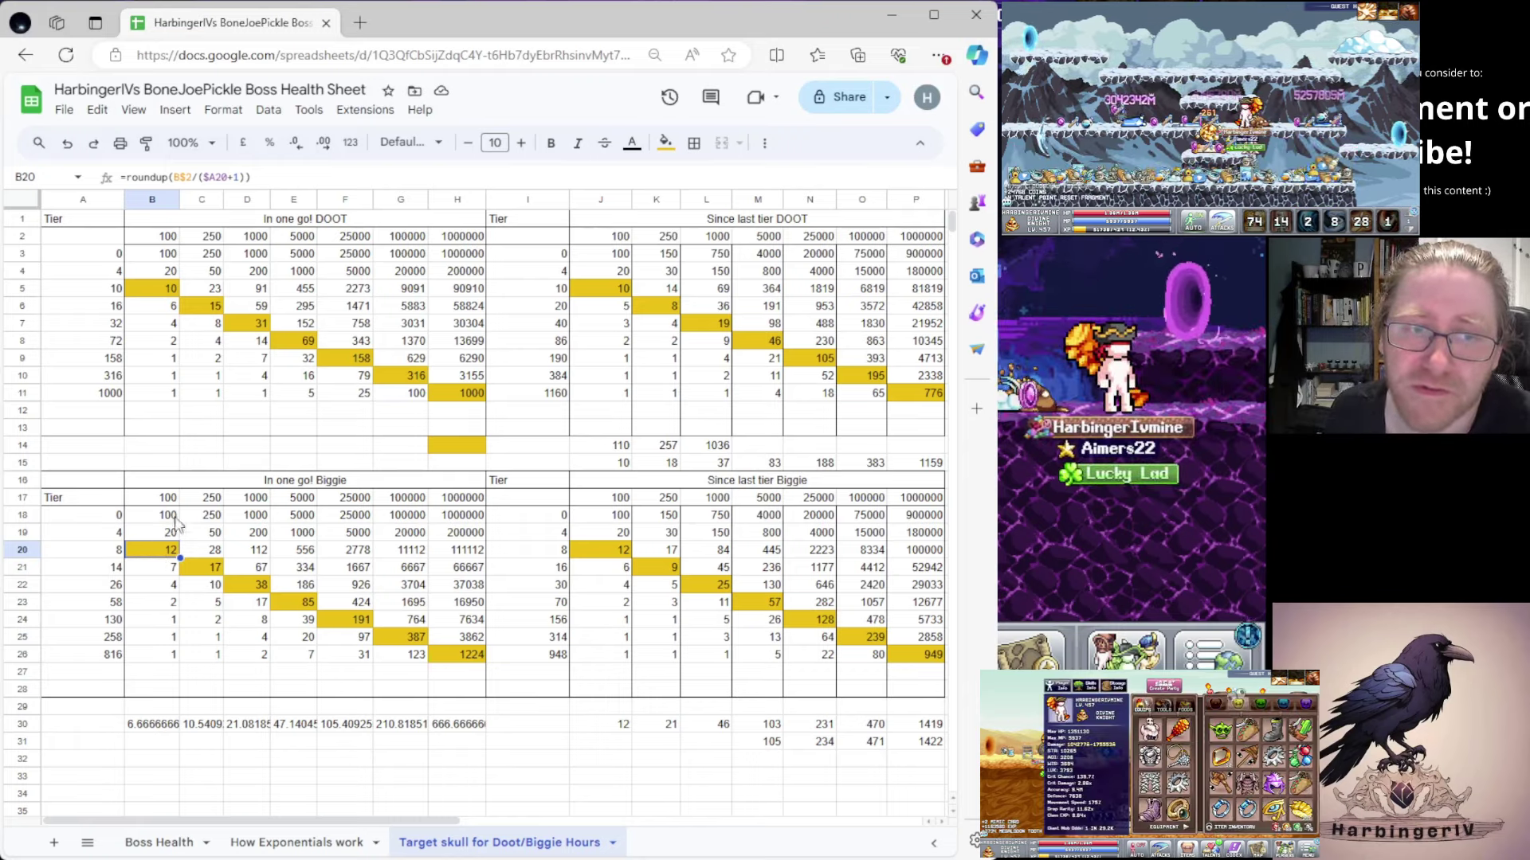
pyautogui.moveTo(112, 514); pyautogui.dragTo(114, 655)
pyautogui.click(246, 661)
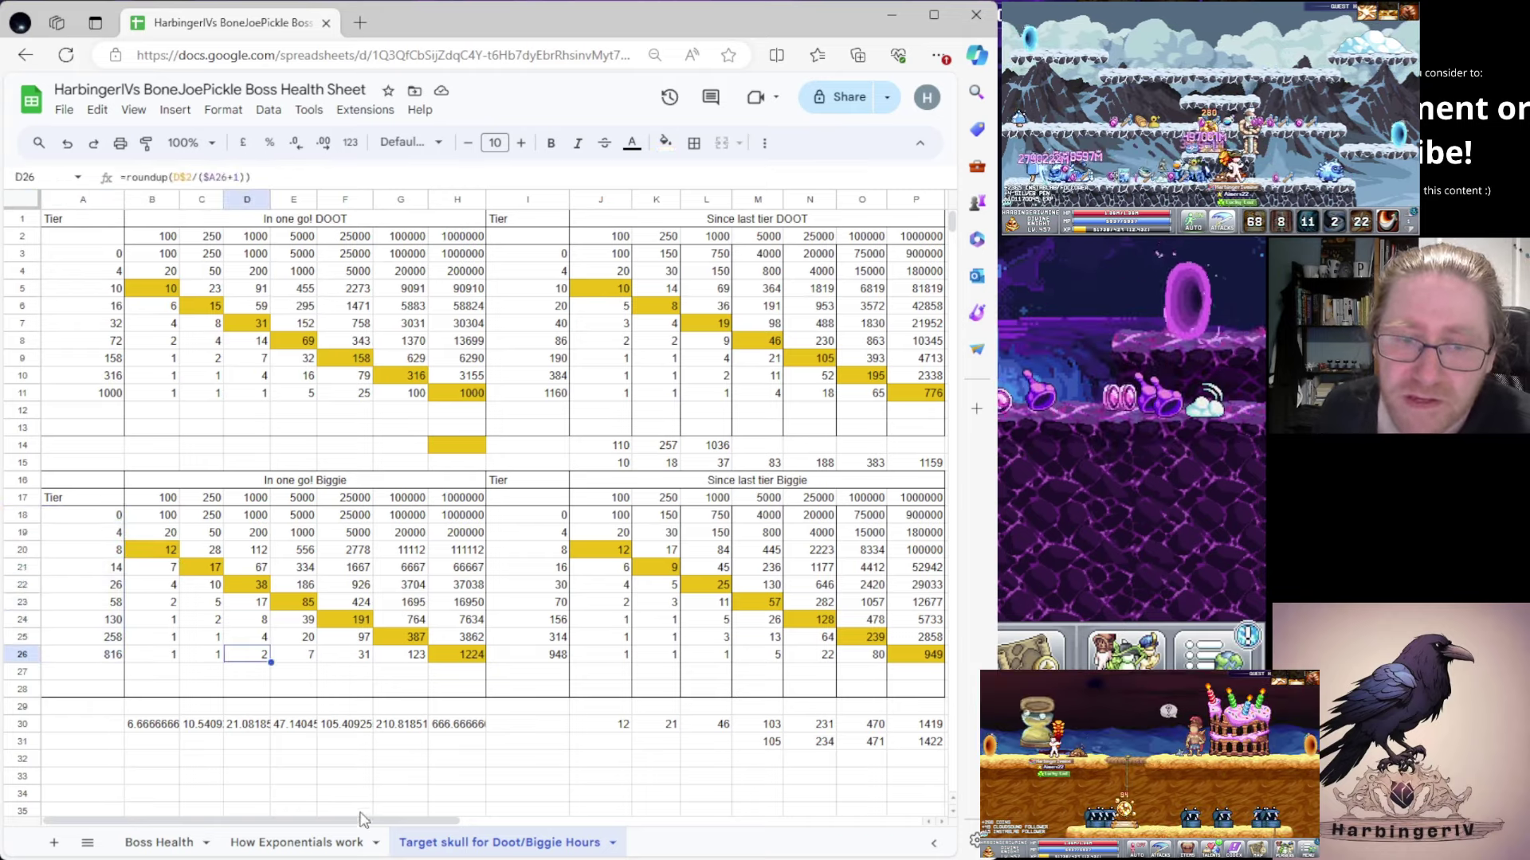
pyautogui.moveTo(363, 821); pyautogui.dragTo(401, 830)
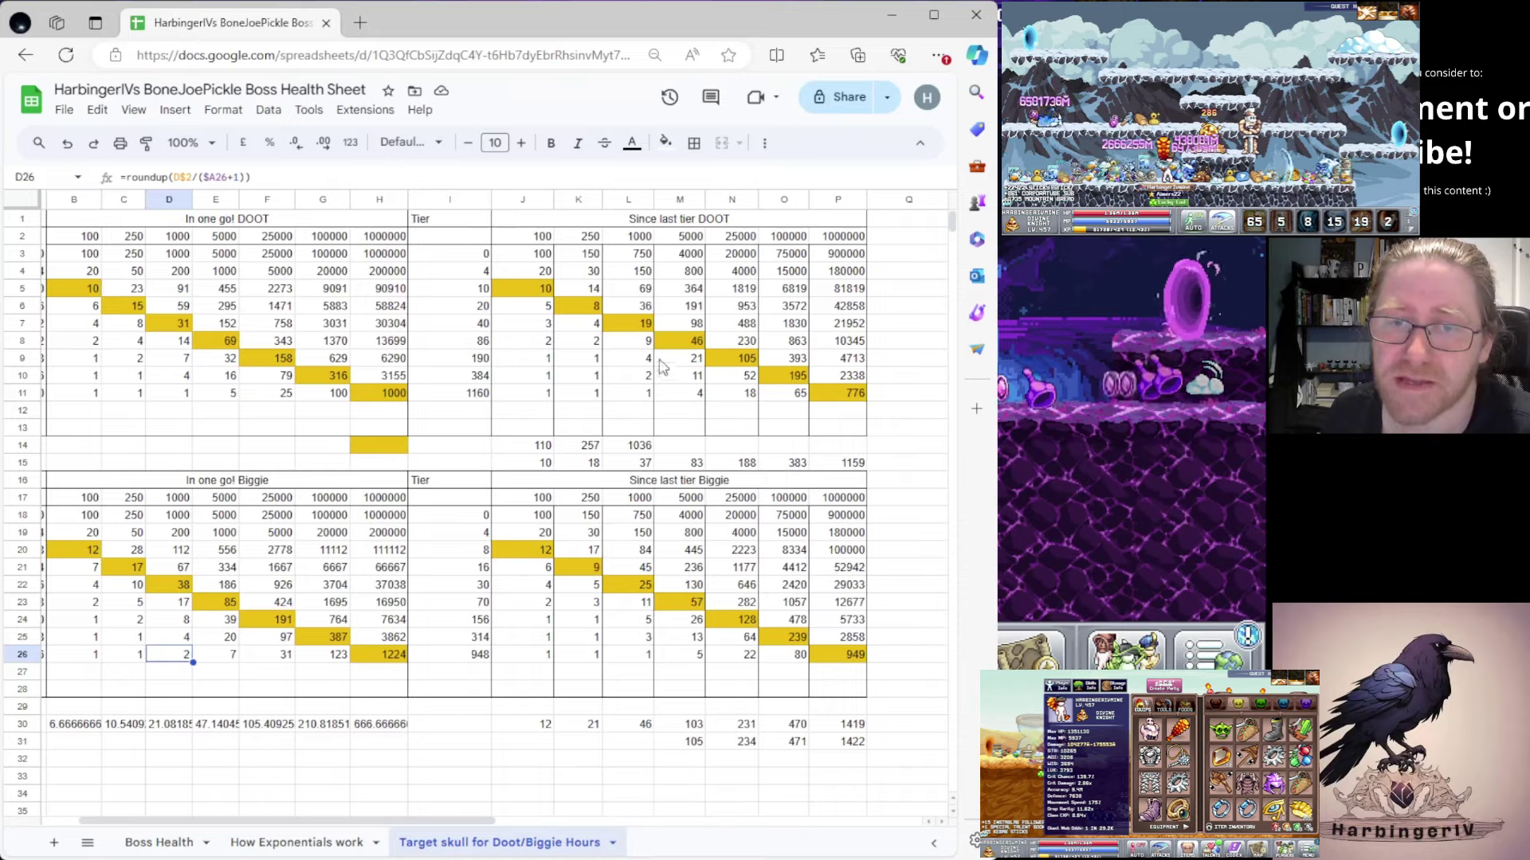
pyautogui.click(526, 288)
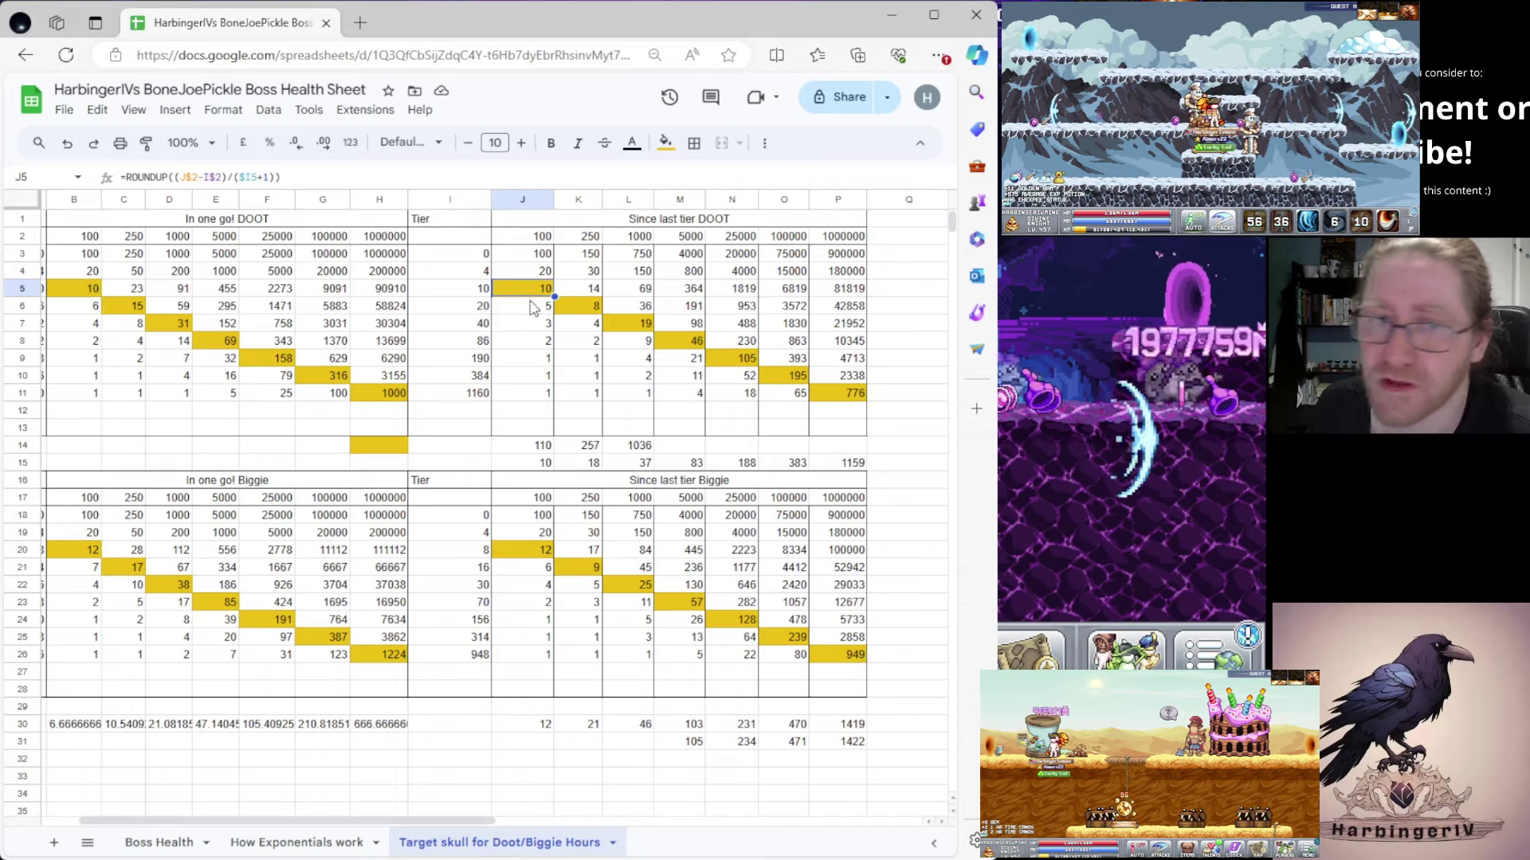
pyautogui.click(486, 295)
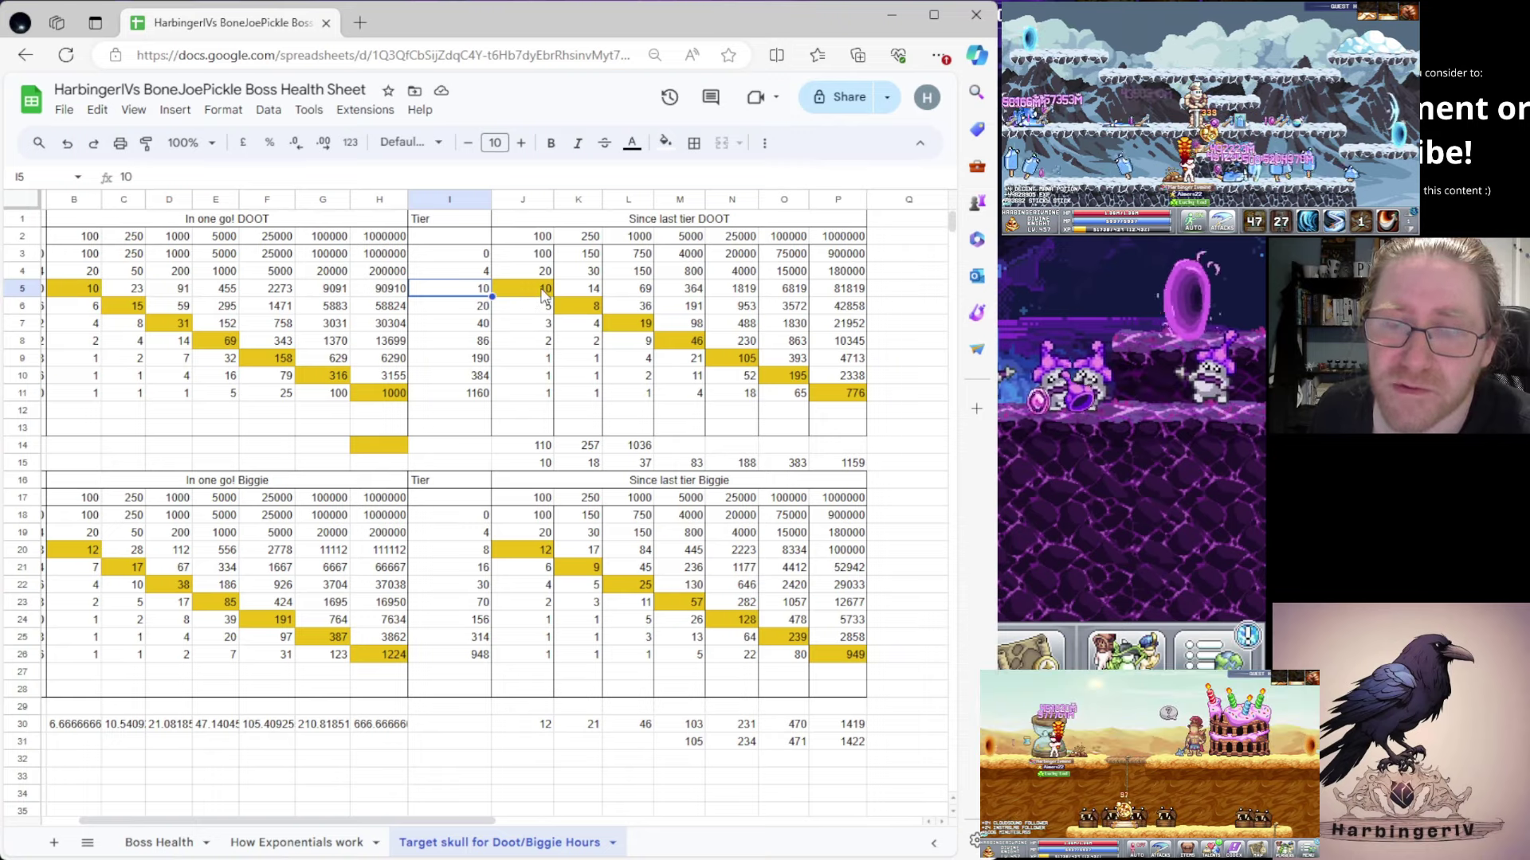
pyautogui.click(543, 292)
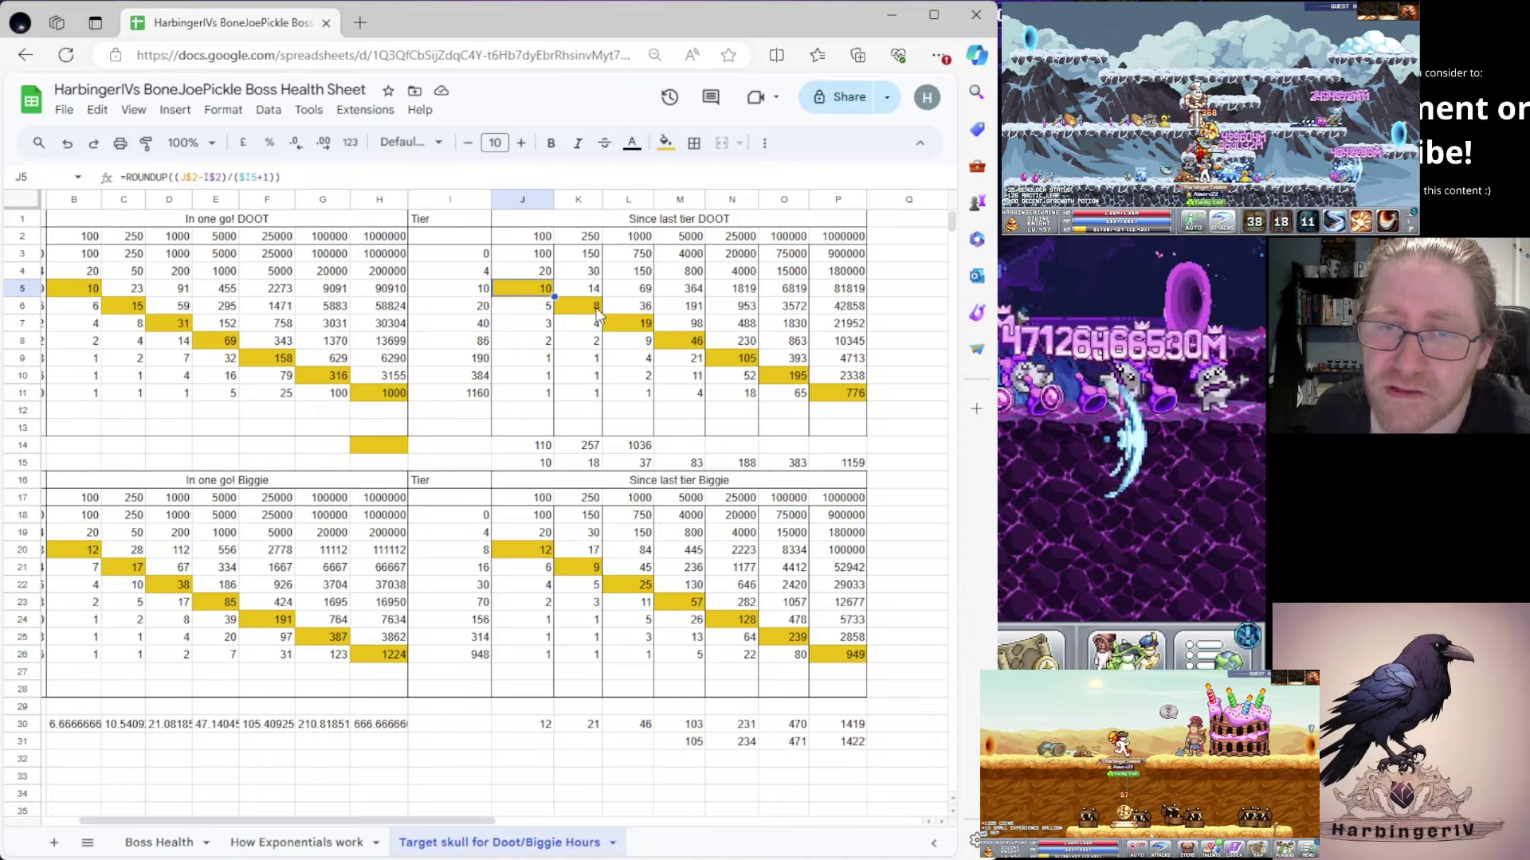
pyautogui.click(478, 311)
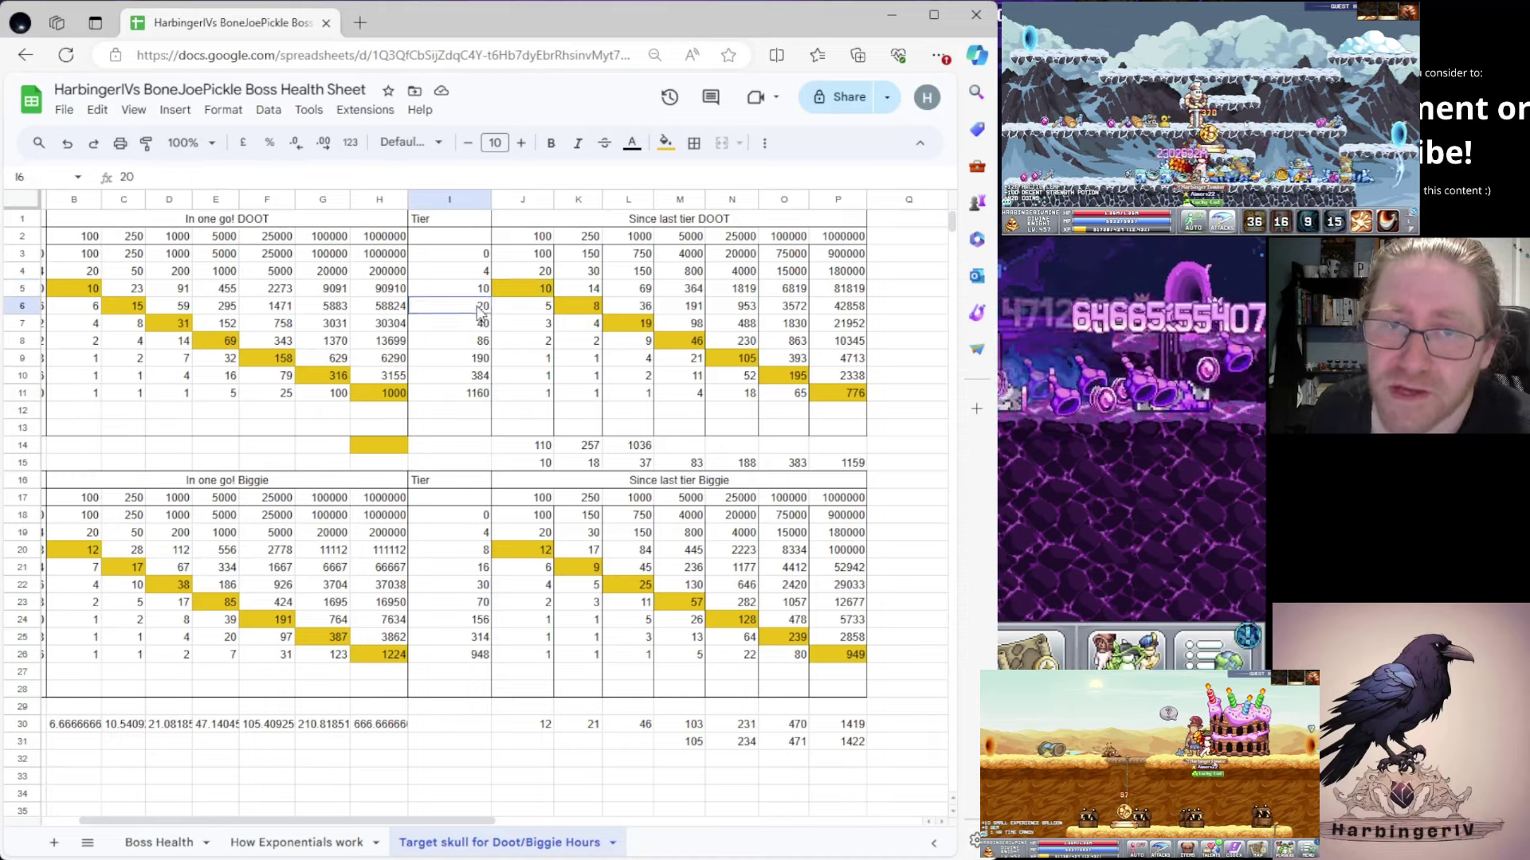
pyautogui.click(586, 312)
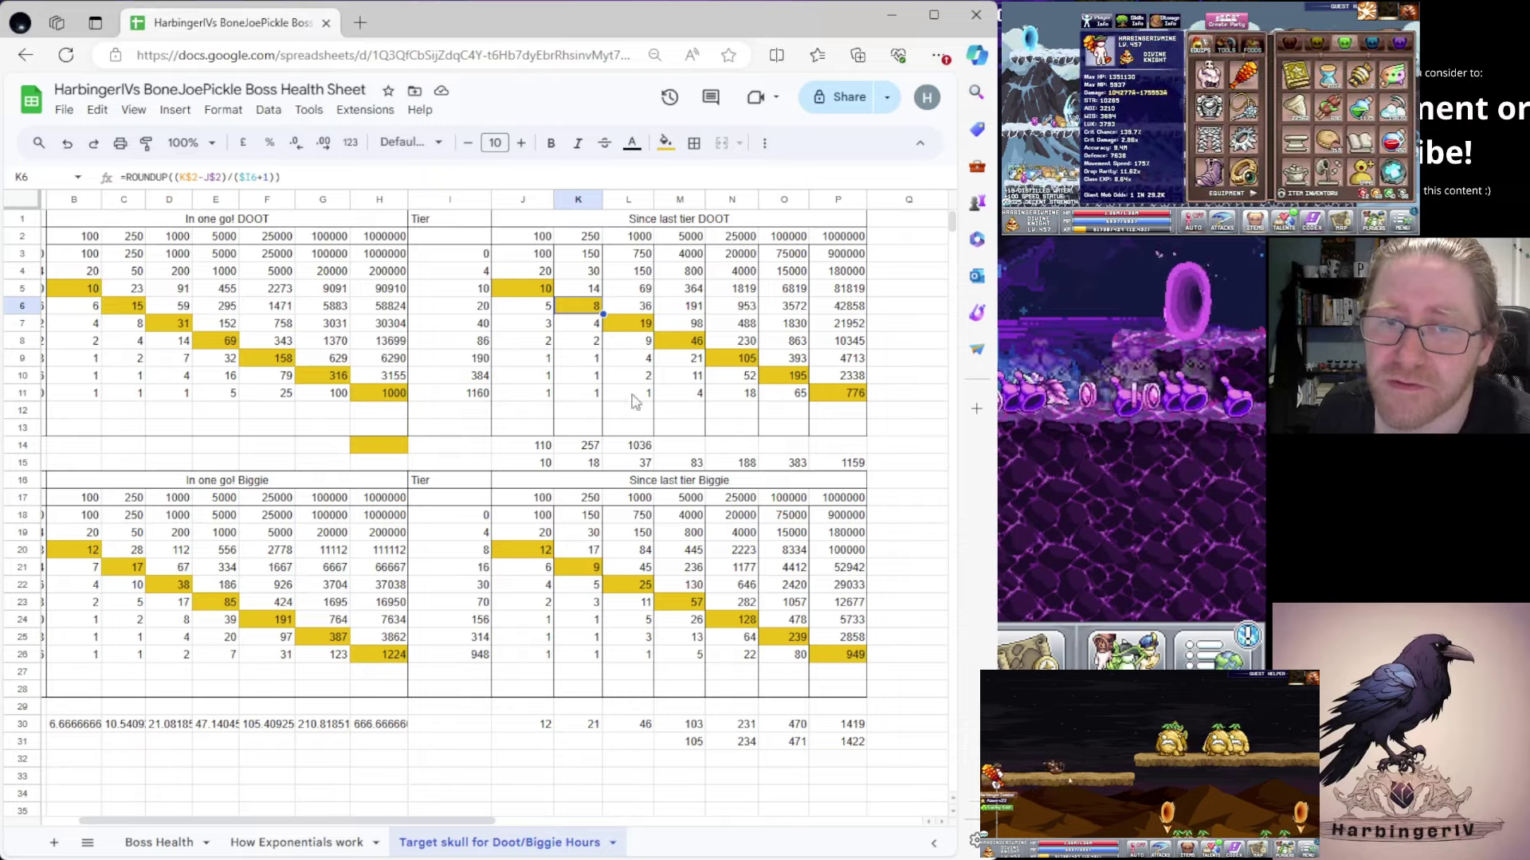
pyautogui.click(583, 448)
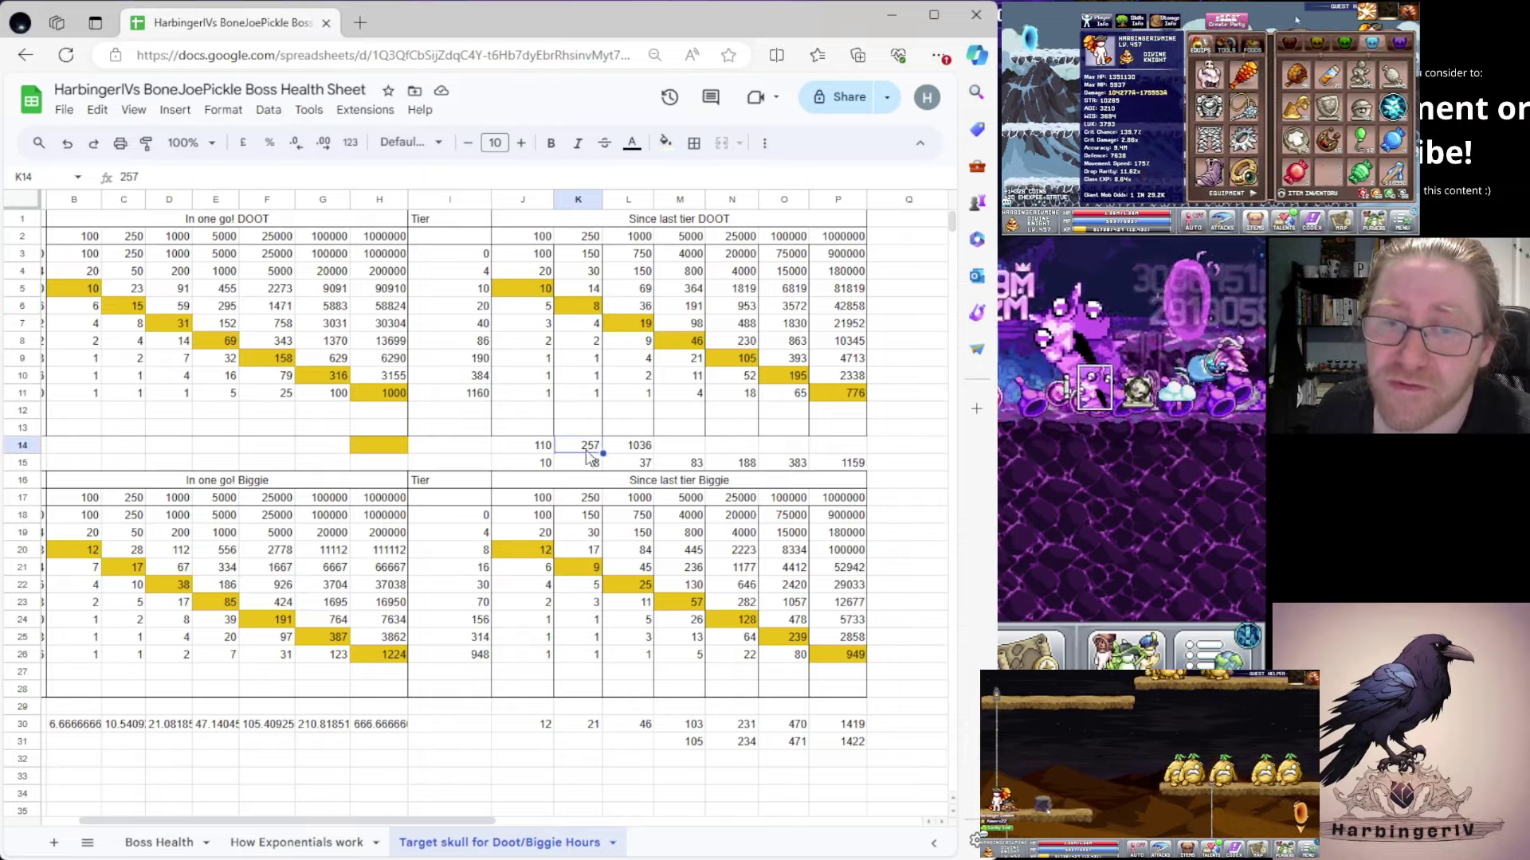
pyautogui.click(451, 376)
pyautogui.click(789, 376)
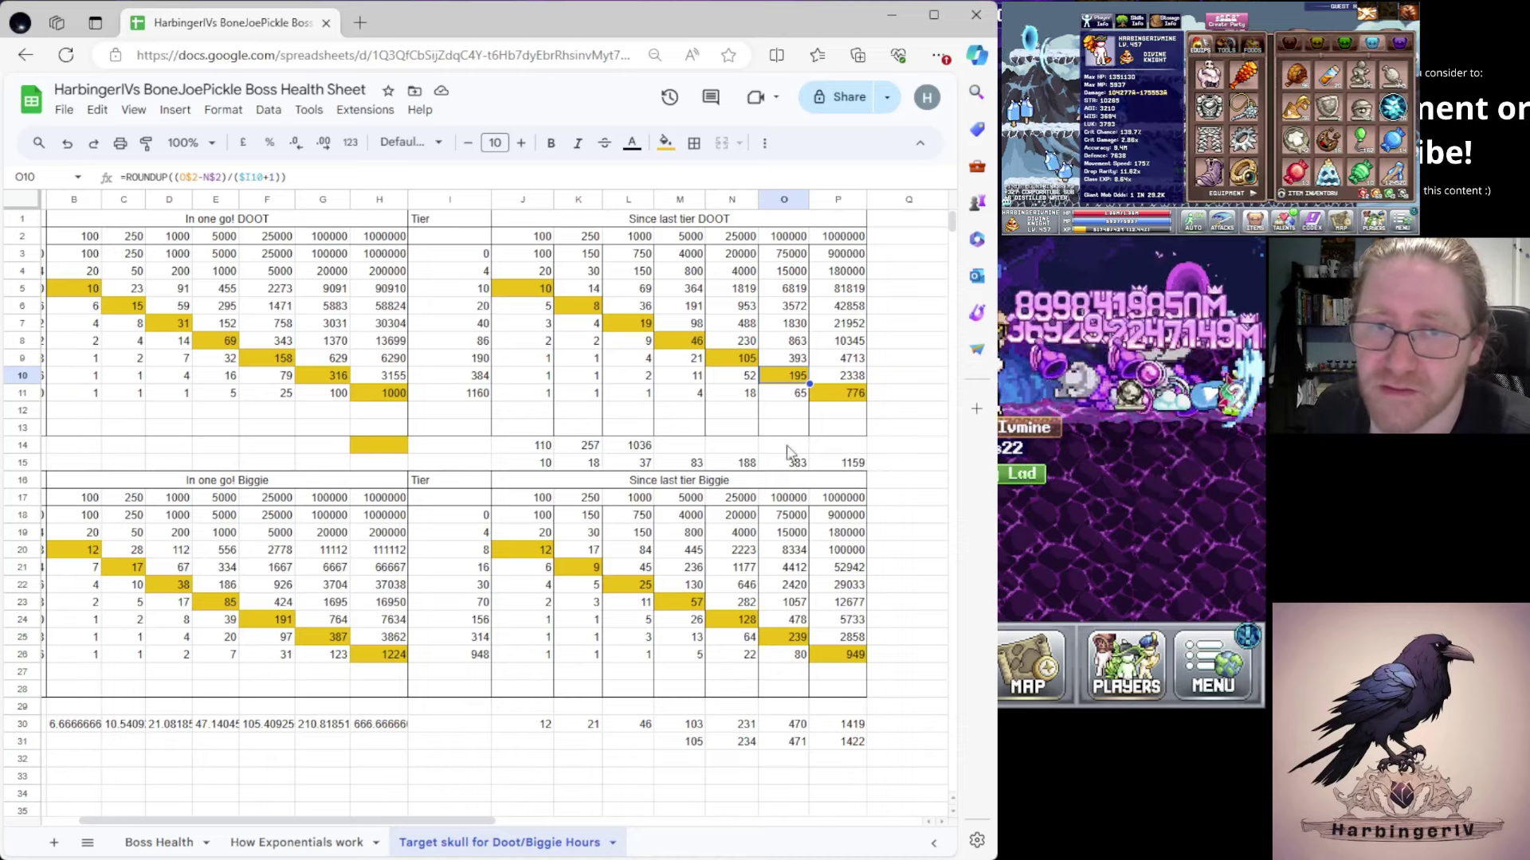
pyautogui.click(857, 465)
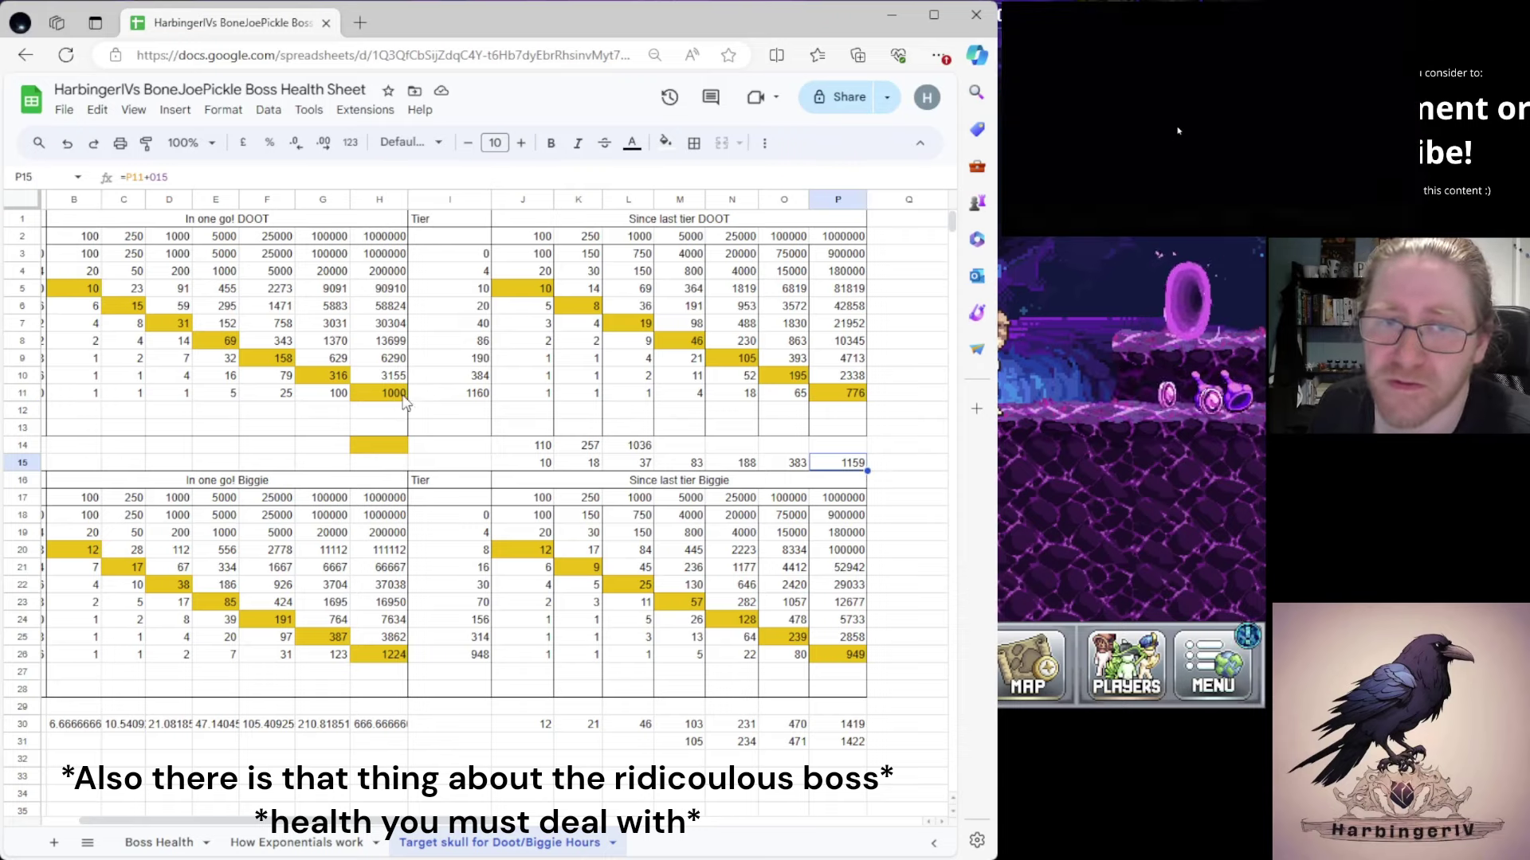
pyautogui.click(389, 239)
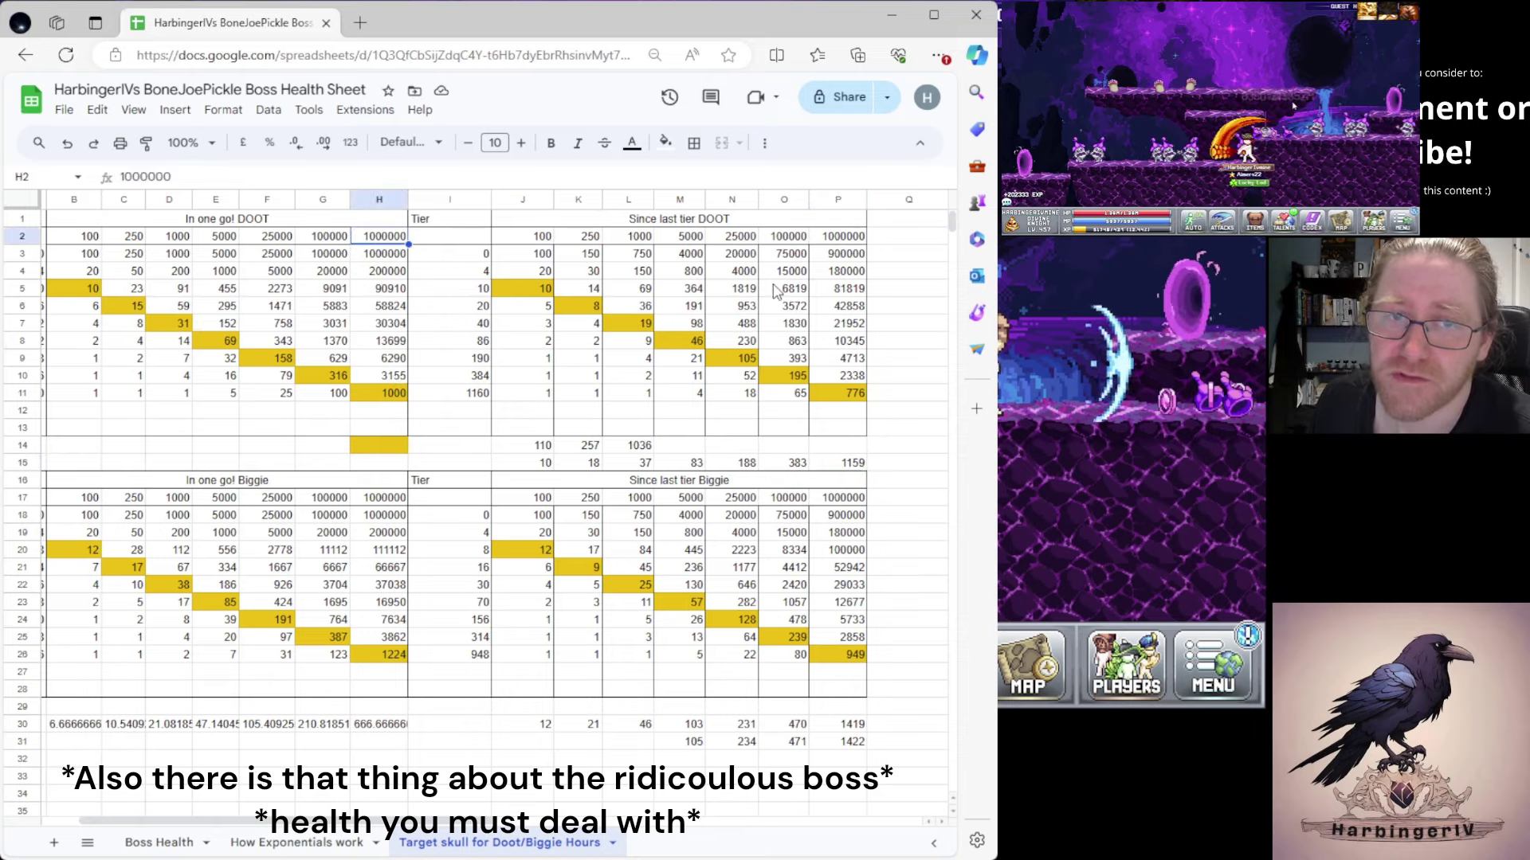
pyautogui.click(859, 237)
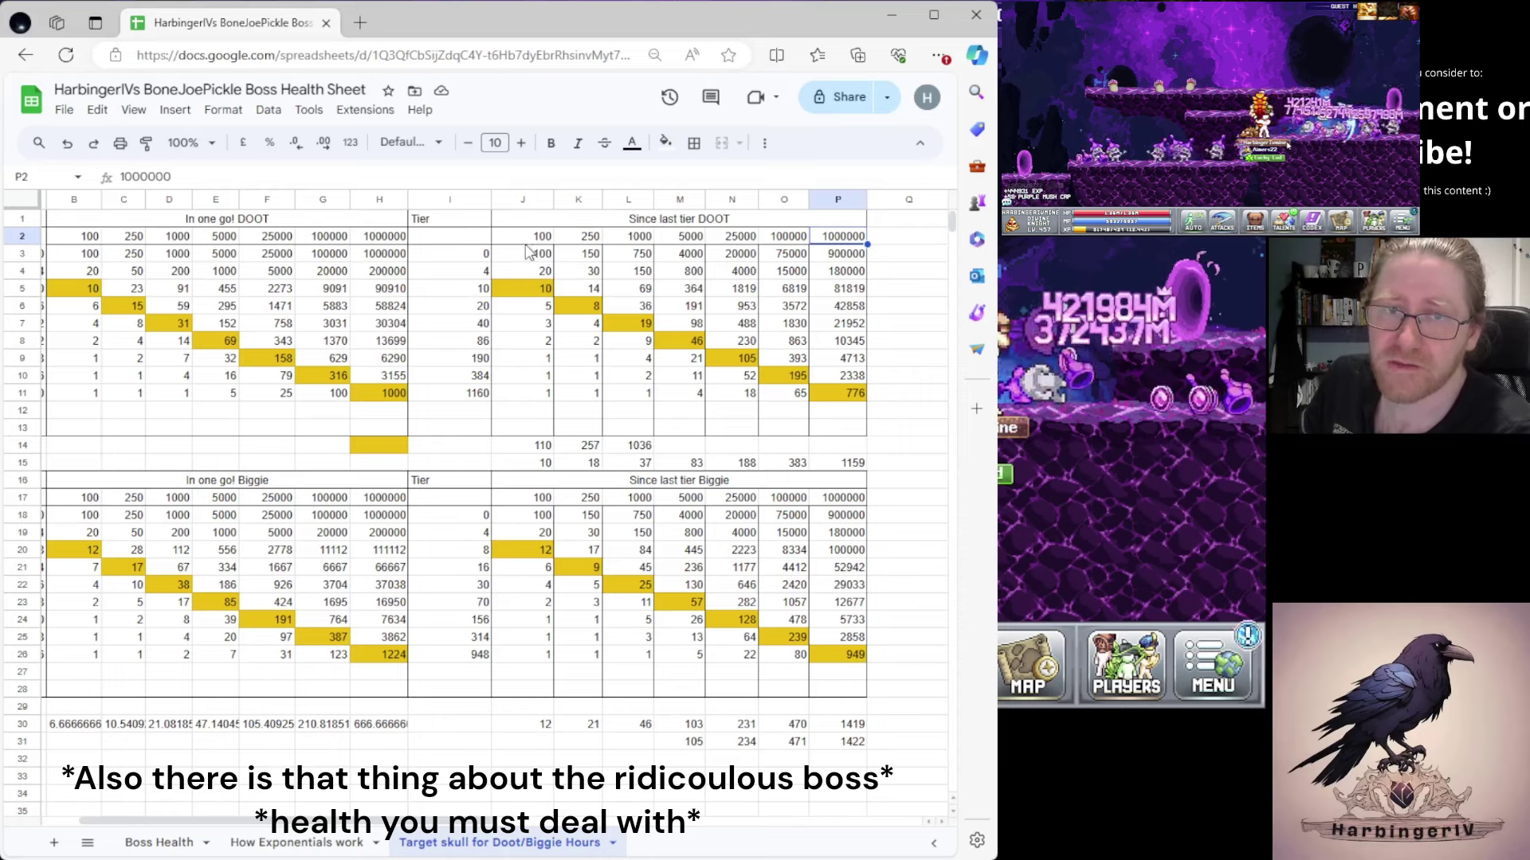
pyautogui.moveTo(526, 236); pyautogui.dragTo(832, 393)
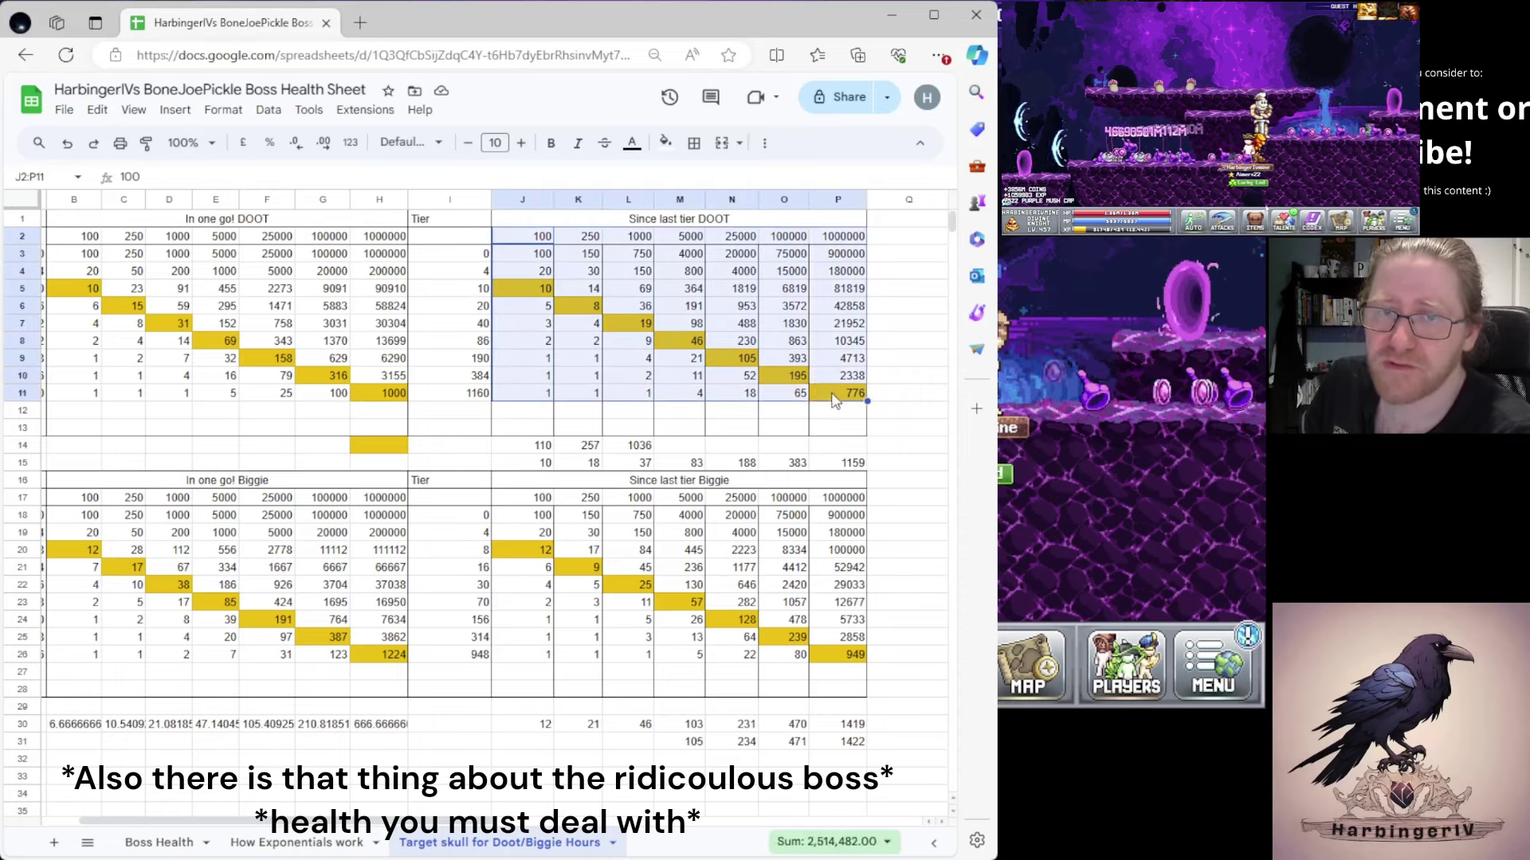
pyautogui.click(534, 289)
pyautogui.click(594, 307)
pyautogui.click(638, 324)
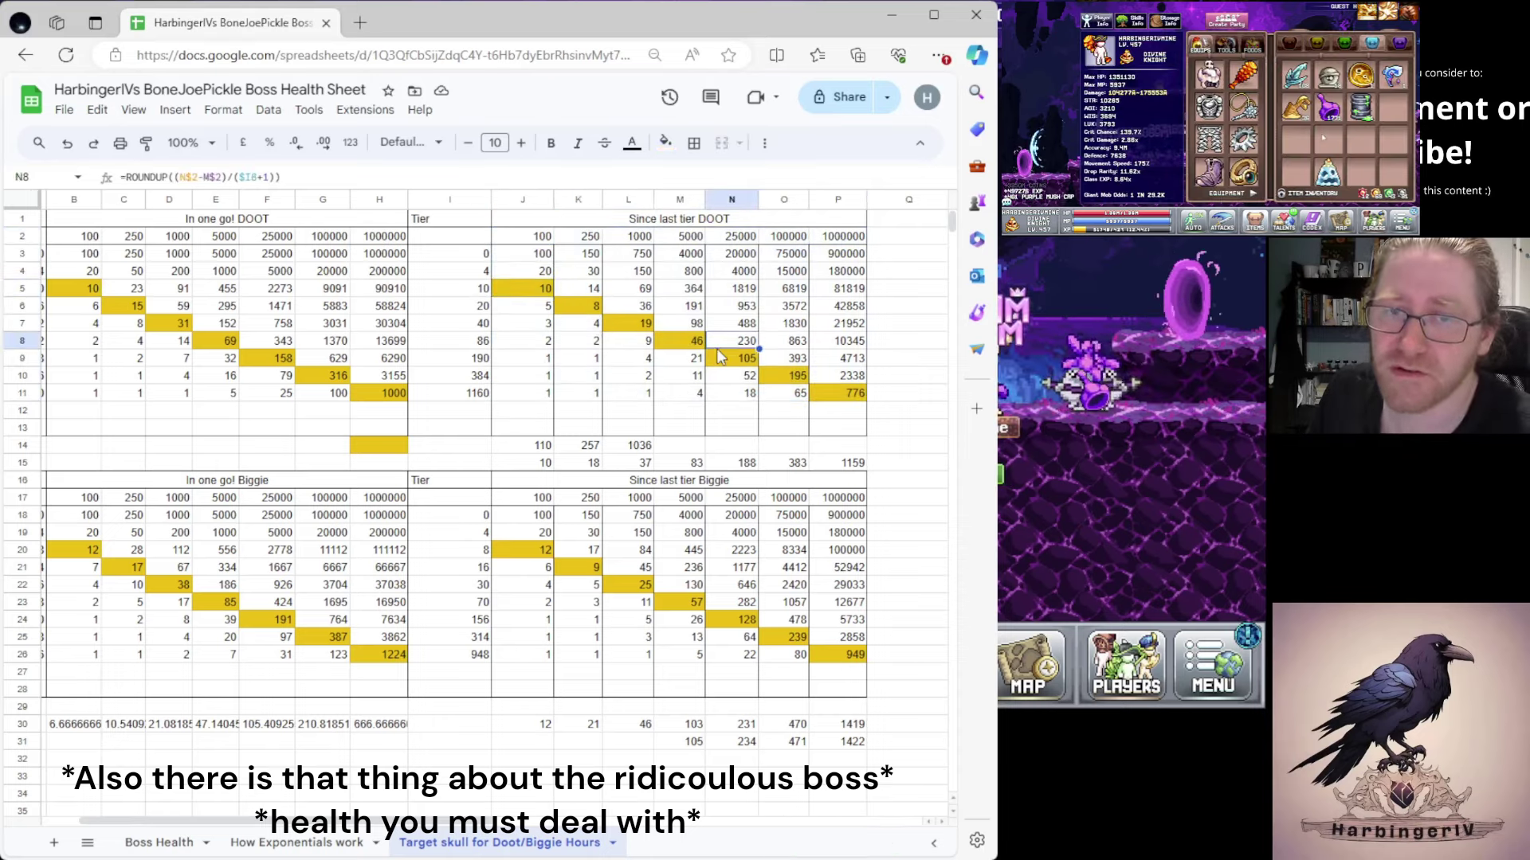
pyautogui.click(676, 341)
pyautogui.click(124, 308)
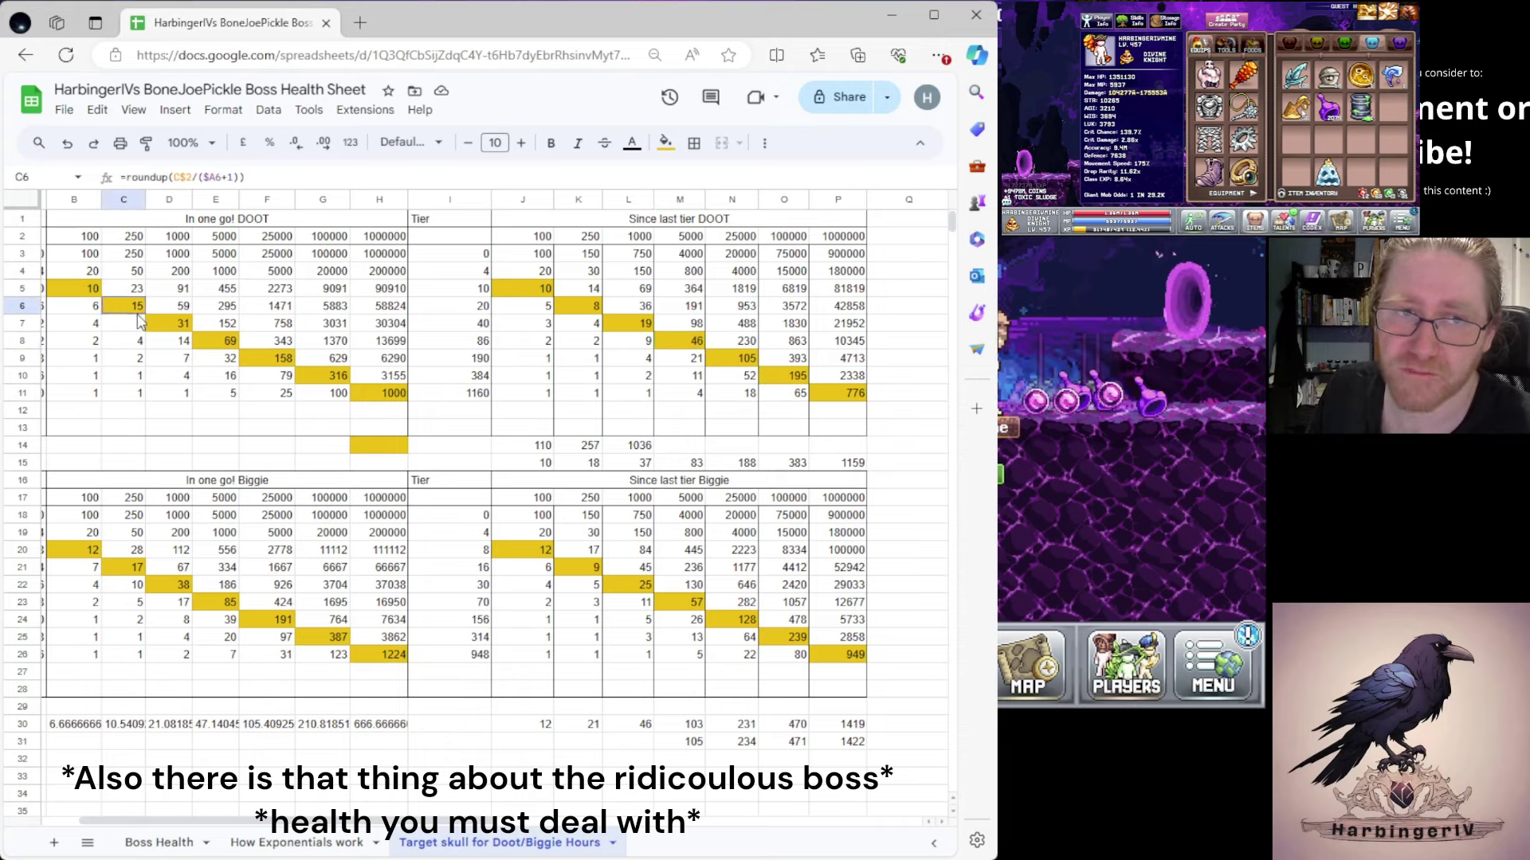
pyautogui.click(179, 324)
pyautogui.click(226, 341)
pyautogui.click(277, 358)
pyautogui.click(328, 376)
pyautogui.click(382, 394)
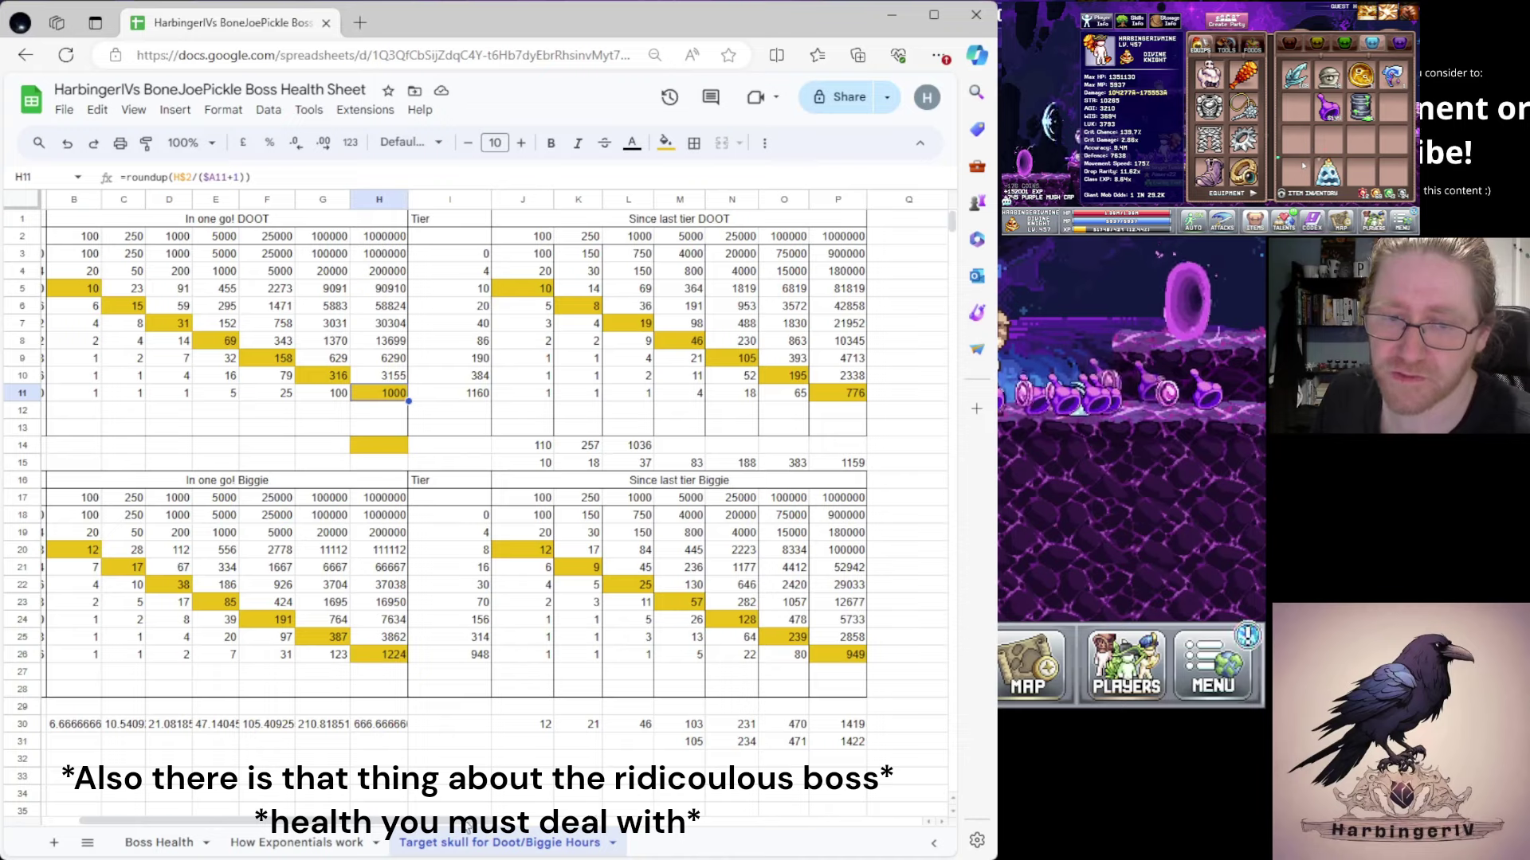
pyautogui.click(489, 550)
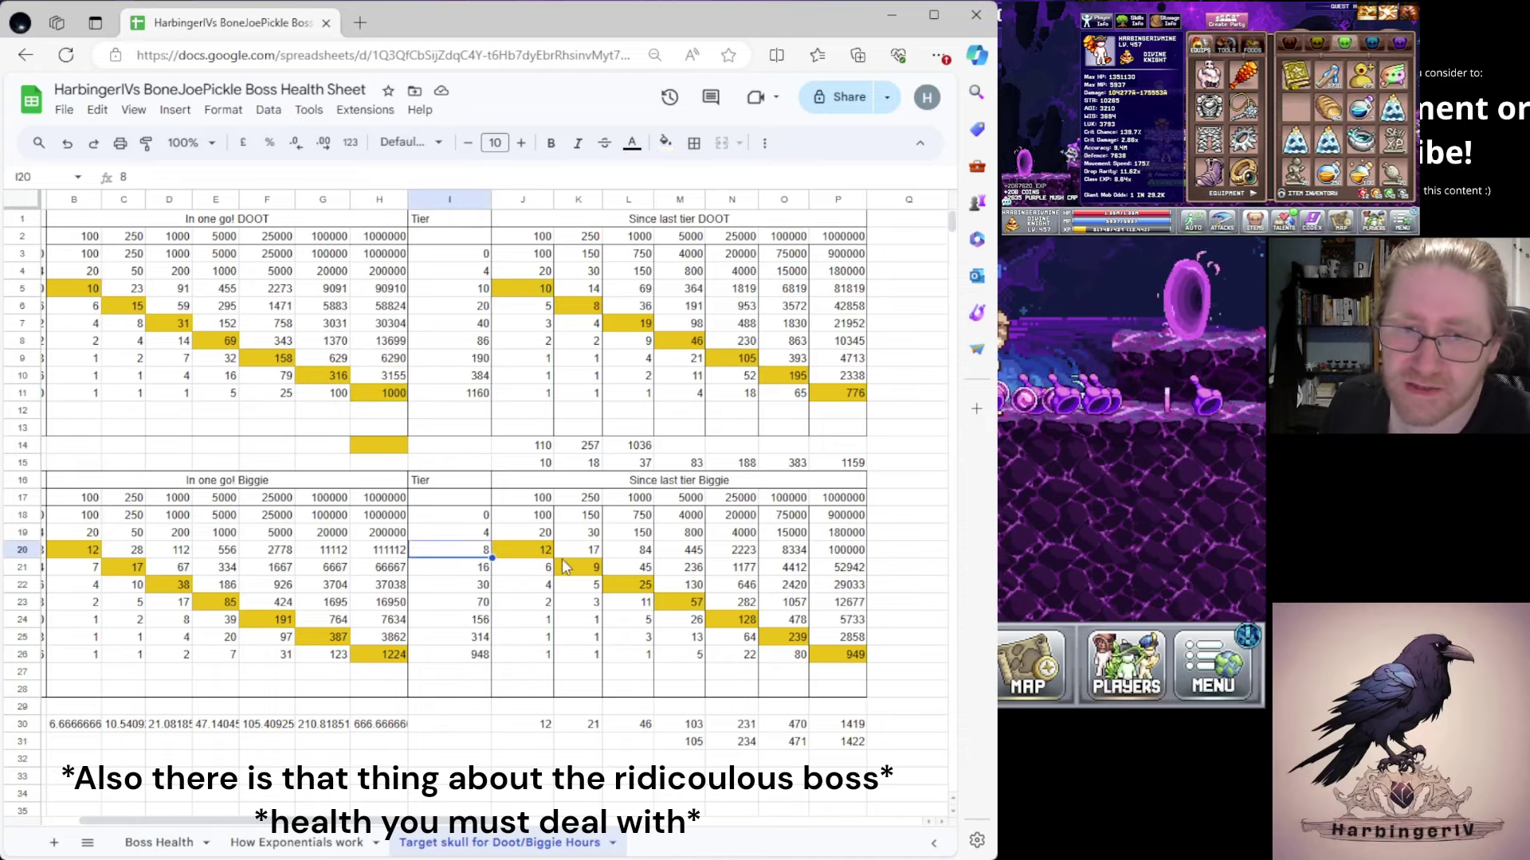
pyautogui.press('Right')
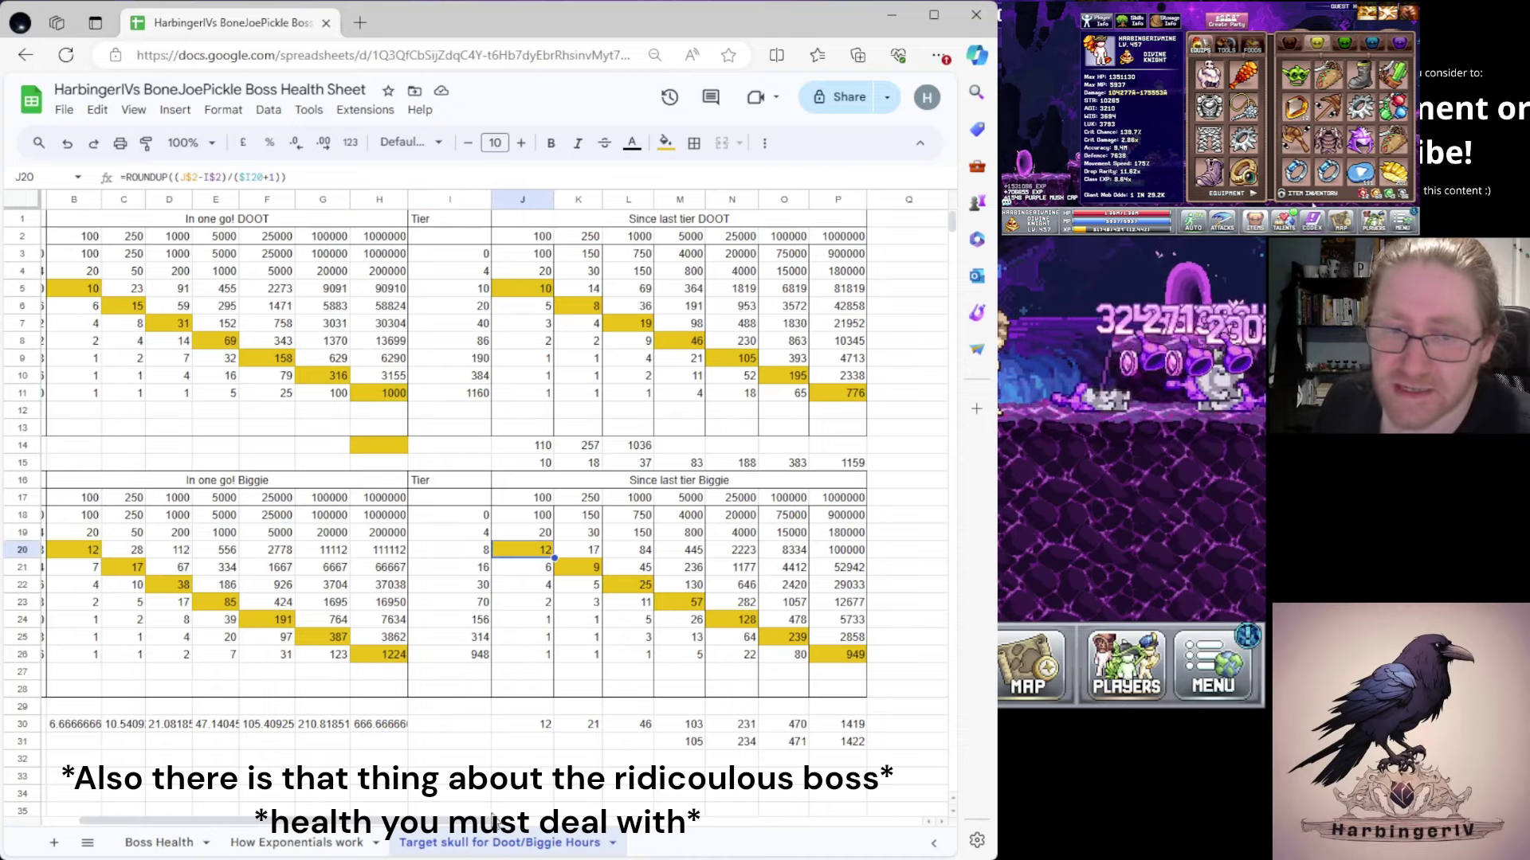
pyautogui.hscroll(-2, 469, 824)
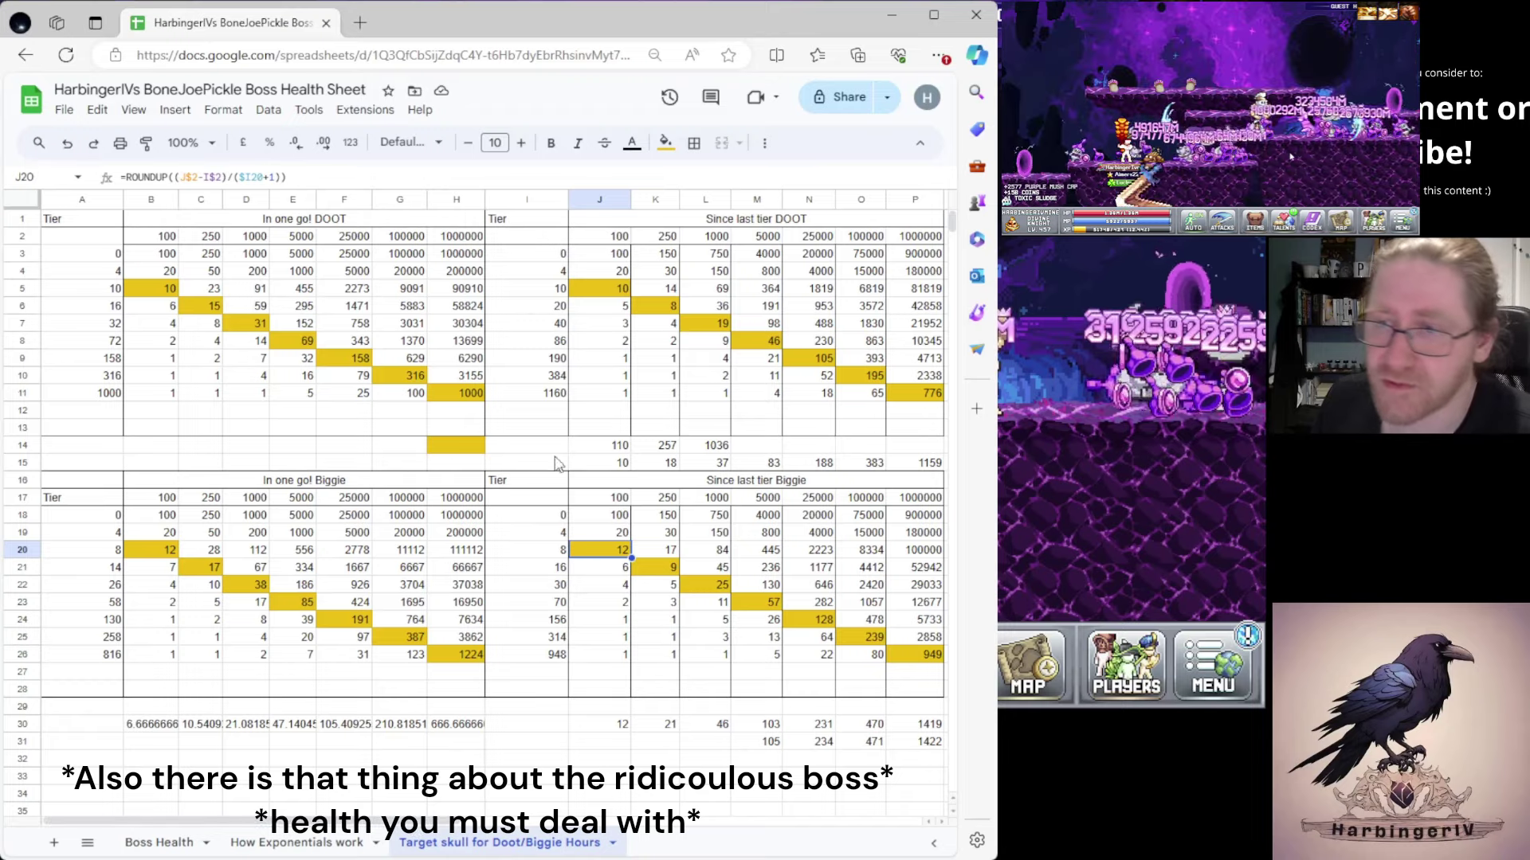
pyautogui.click(932, 673)
pyautogui.press('Up')
pyautogui.press('Up')
pyautogui.press('Up')
pyautogui.press('Left')
pyautogui.press('Left')
pyautogui.press('Up')
pyautogui.press('Up')
pyautogui.press('Up')
pyautogui.press('Up')
pyautogui.press('Left')
pyautogui.press('Left')
pyautogui.press('Left')
pyautogui.press('Left')
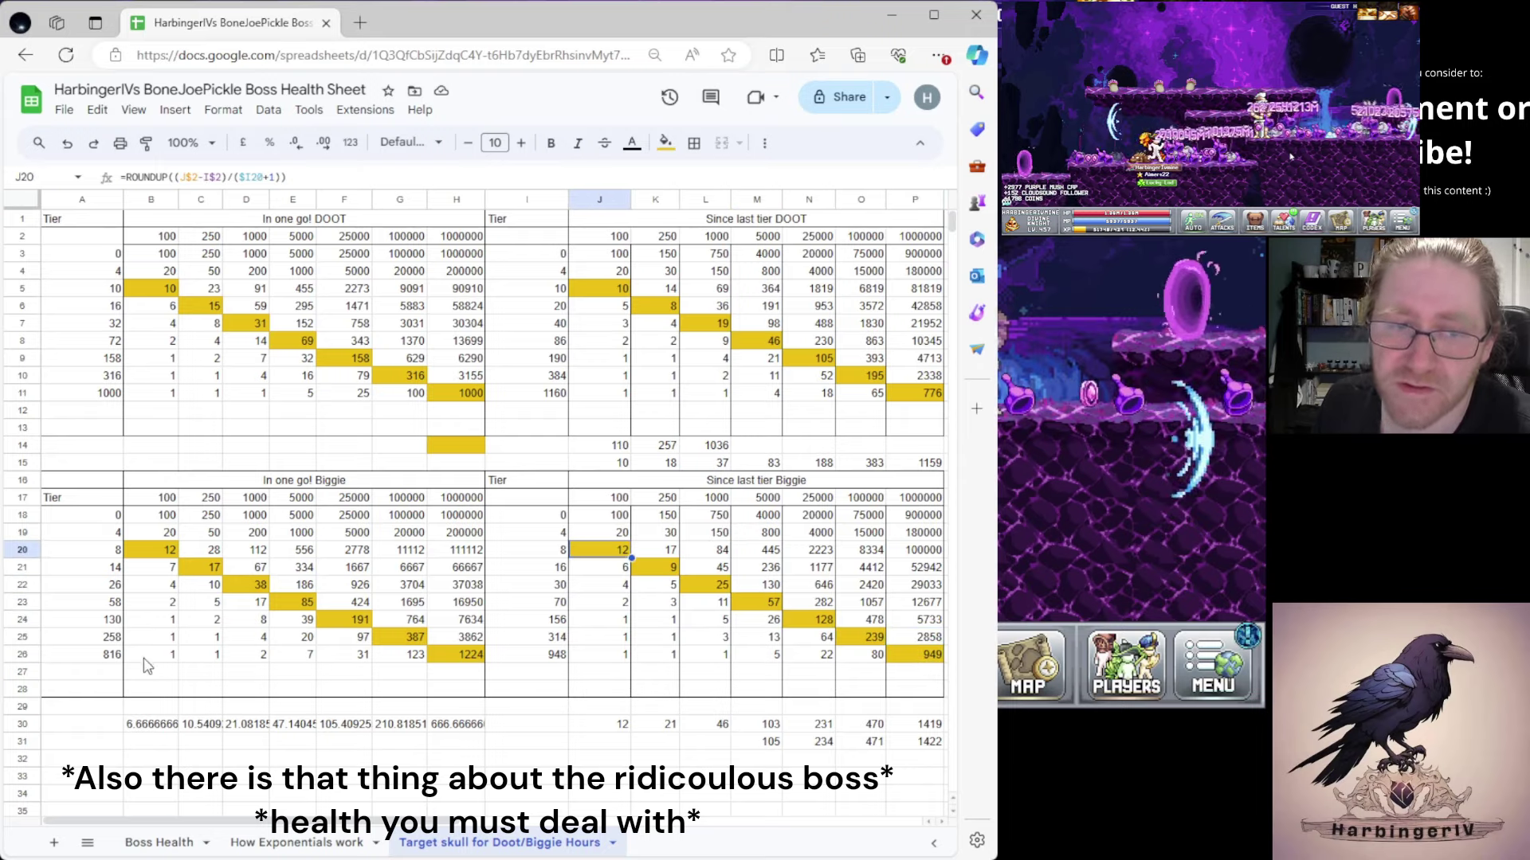
pyautogui.click(940, 386)
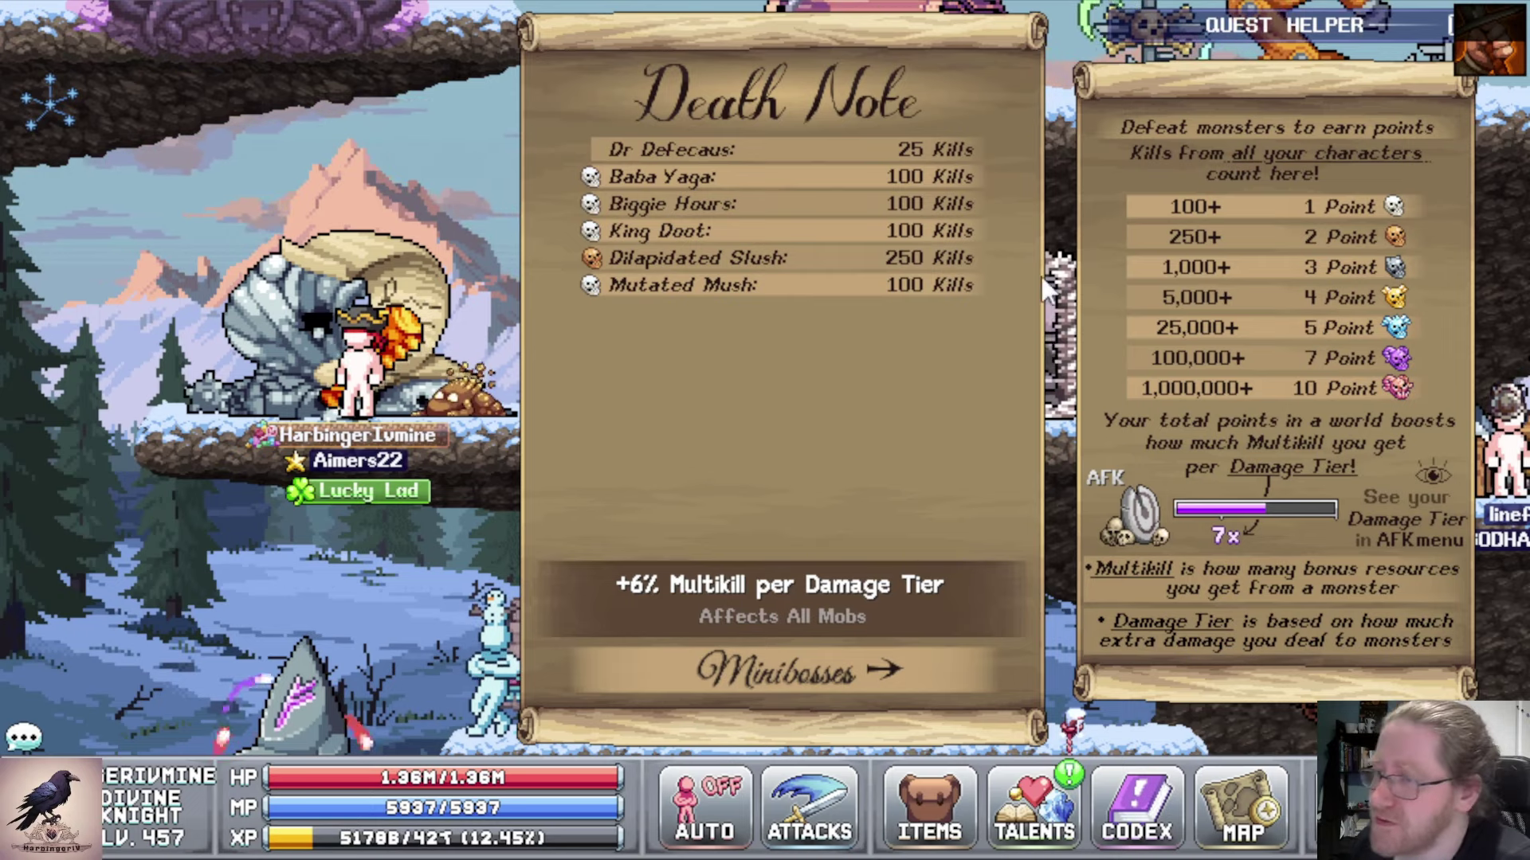
pyautogui.click(943, 816)
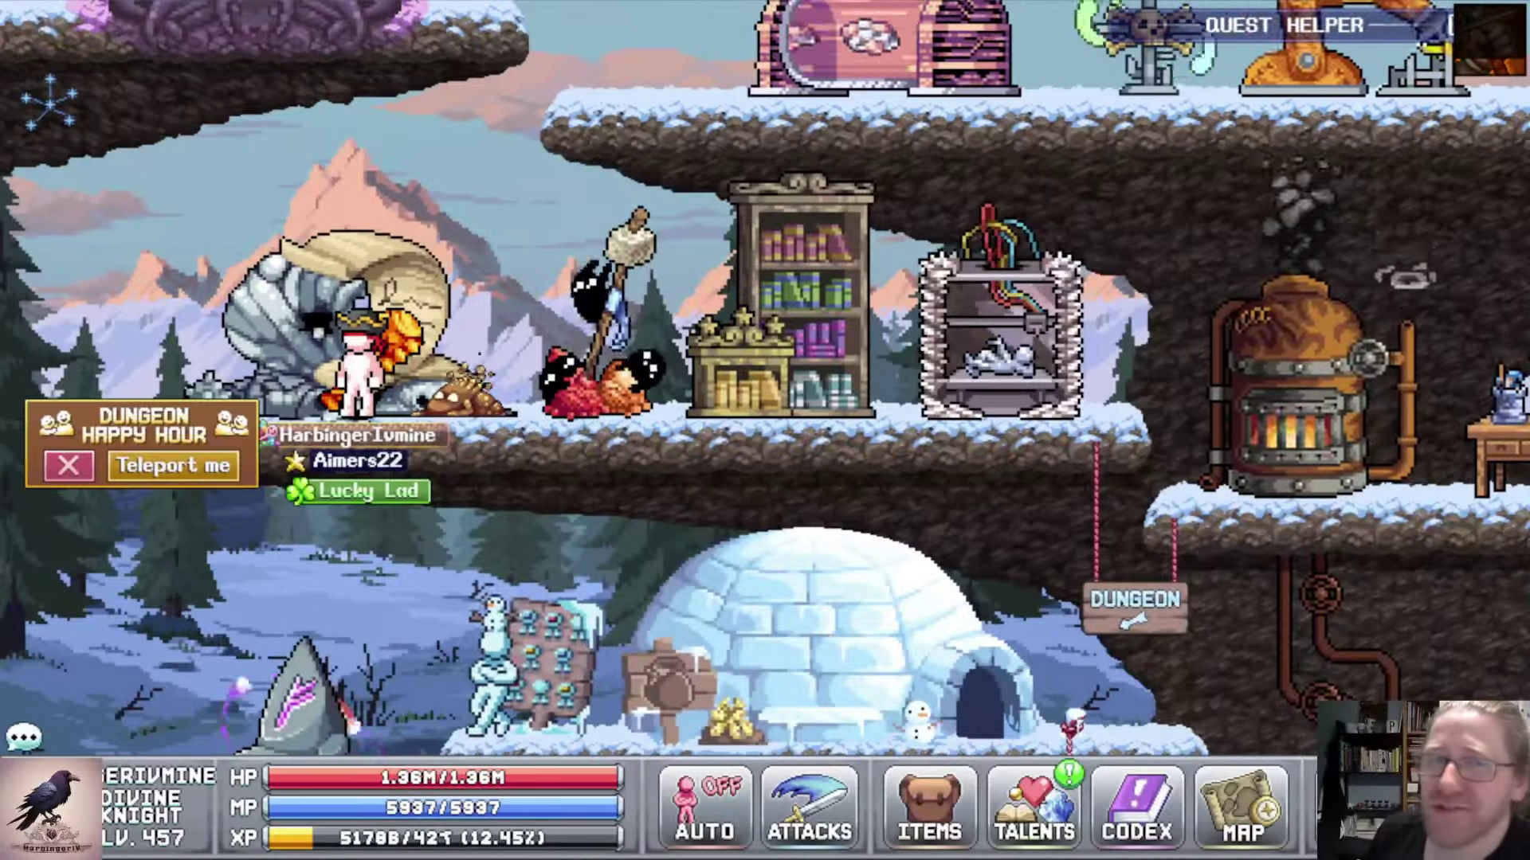